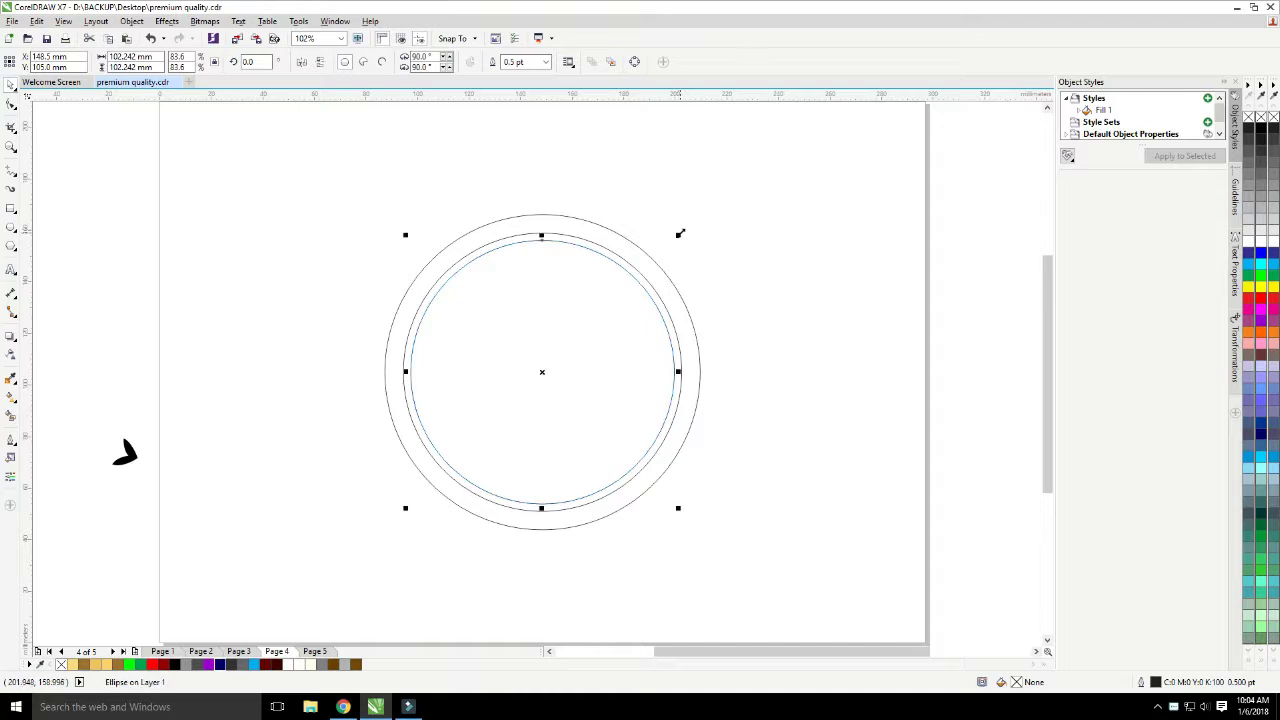
Add two smaller concentric copies of the innermost circle, about 63.5 mm and 58.8 mm in diameter.
left_click_drag(679, 234, 626, 287)
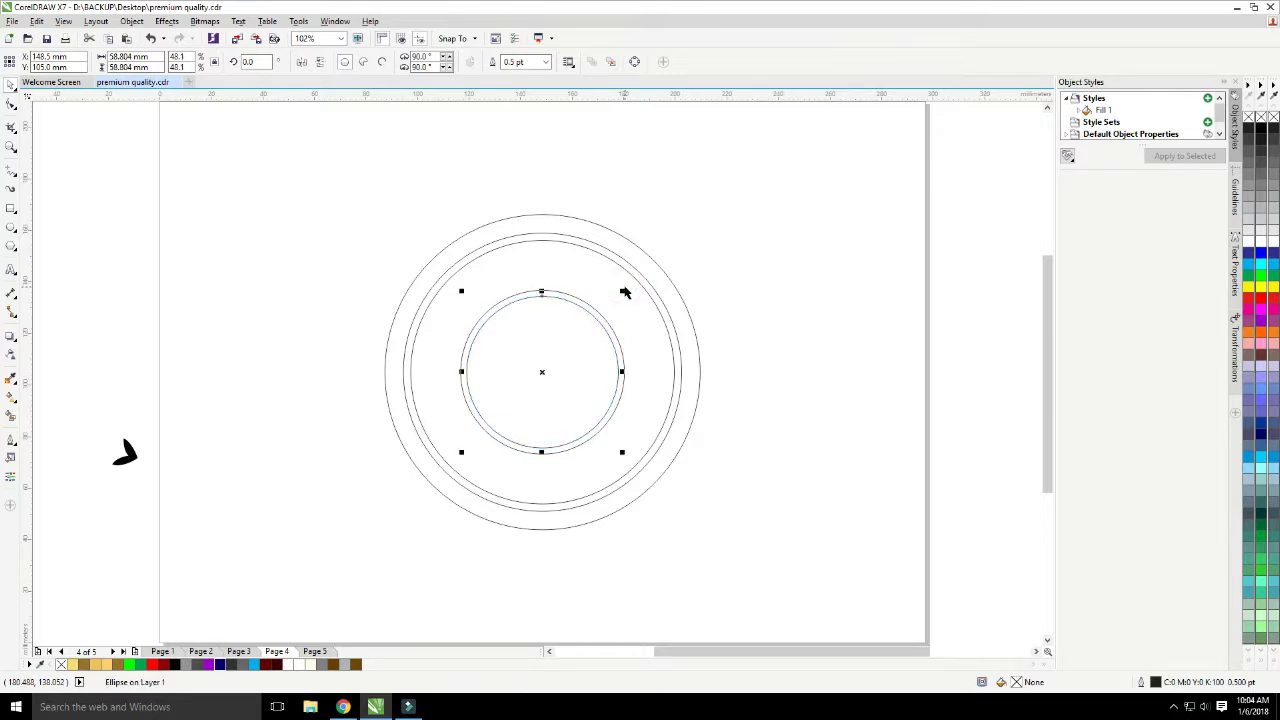
left_click(702, 279)
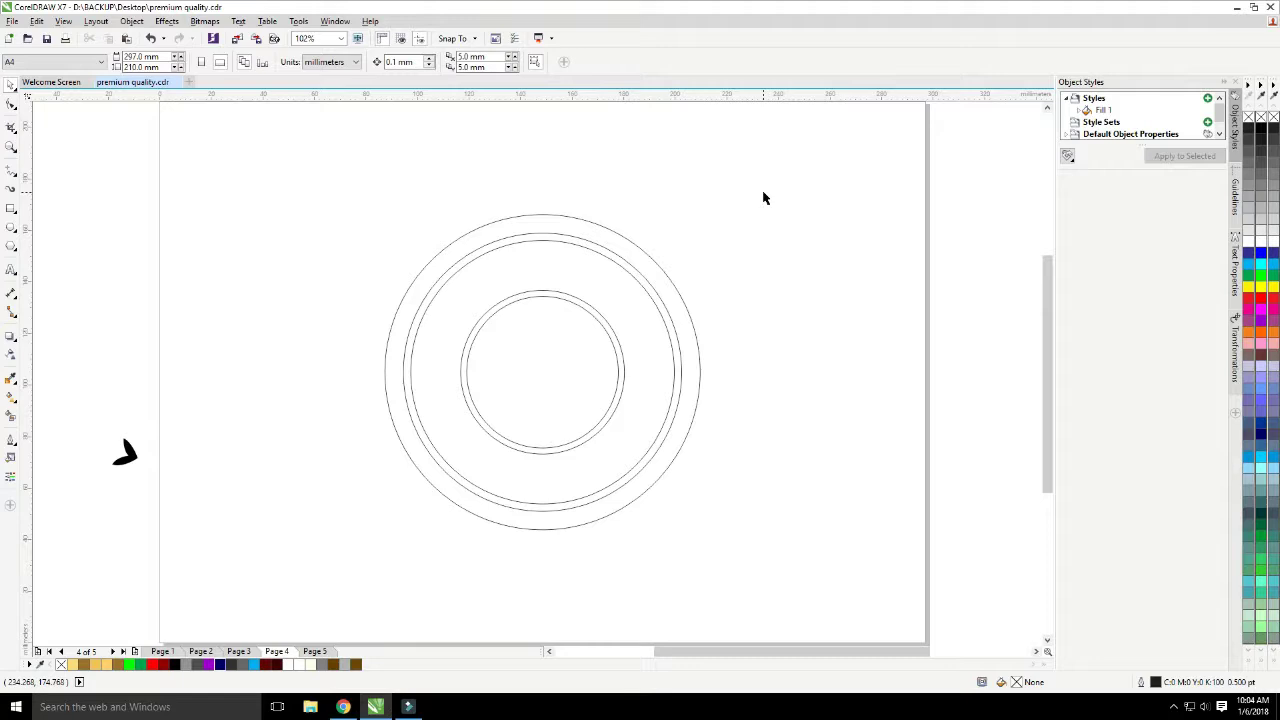
Apply the Fill 1 gold gradient style to the outer four concentric circles, leaving the innermost one unfilled.
left_click(662, 265)
left_click(1092, 109)
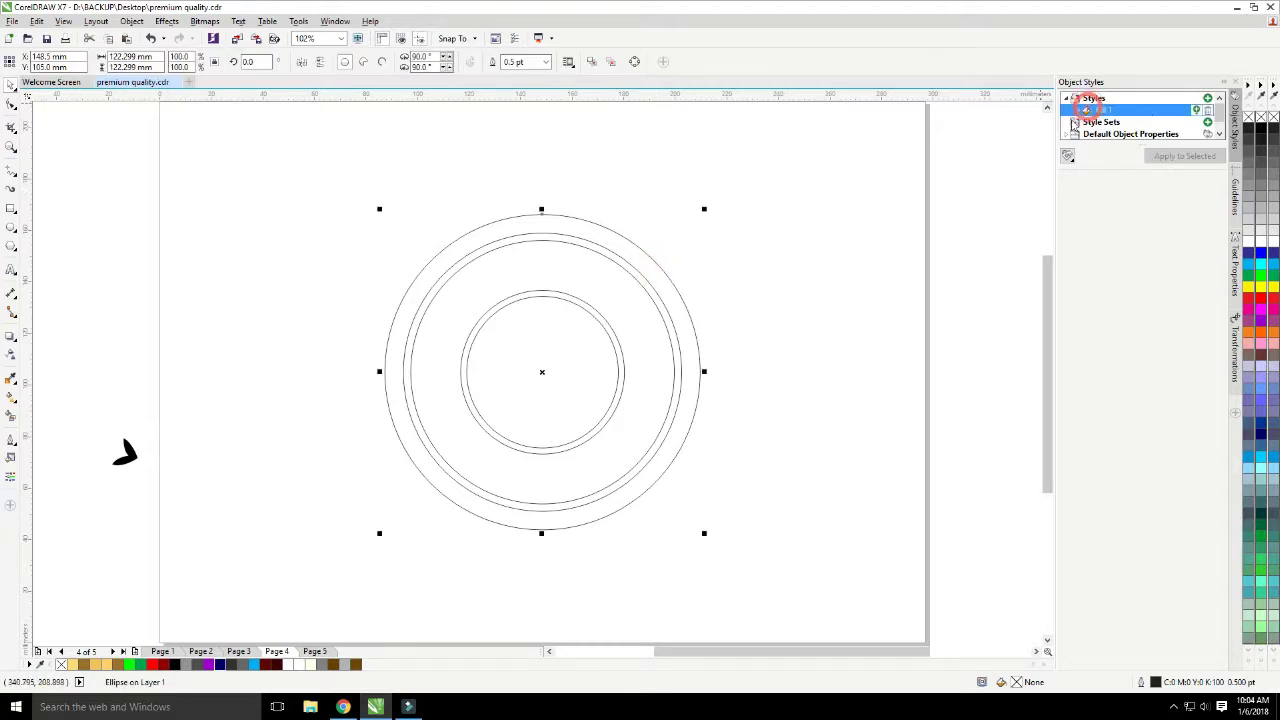
left_click(1184, 156)
left_click(614, 257)
left_click(622, 263)
left_click(1188, 156)
left_click(722, 285)
left_click(606, 320)
left_click(1183, 155)
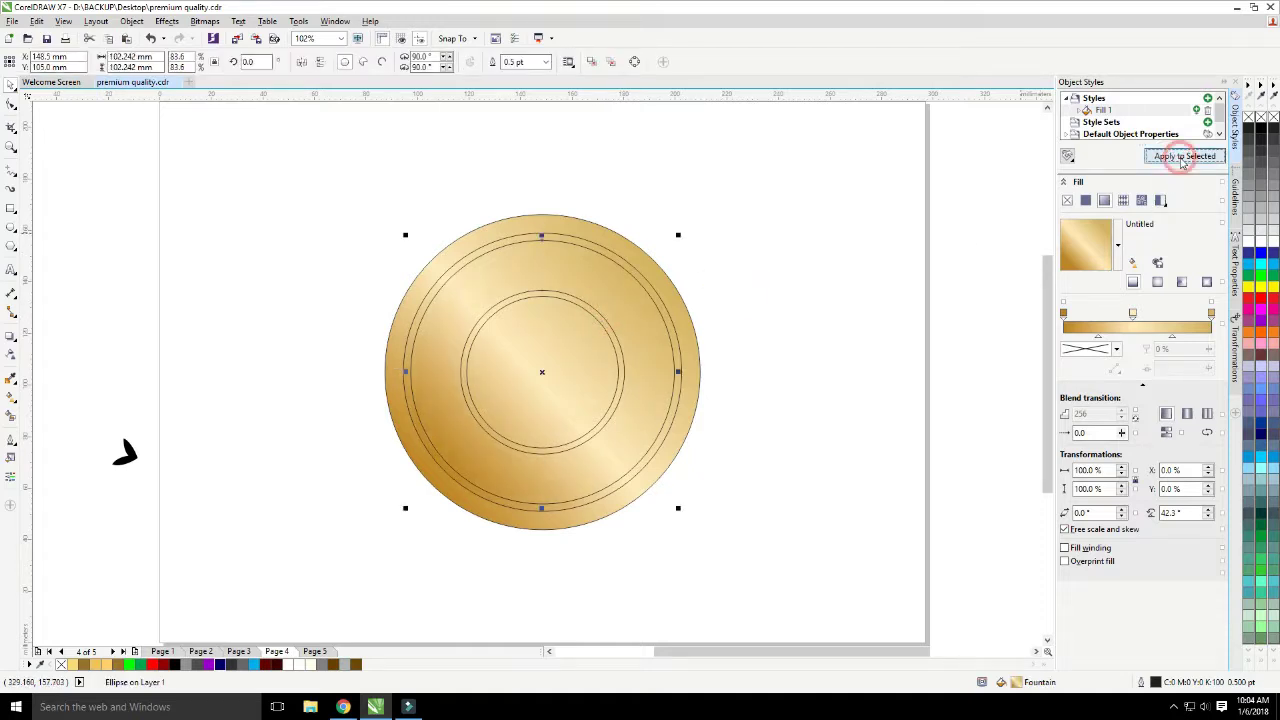
left_click(603, 320)
left_click(1170, 157)
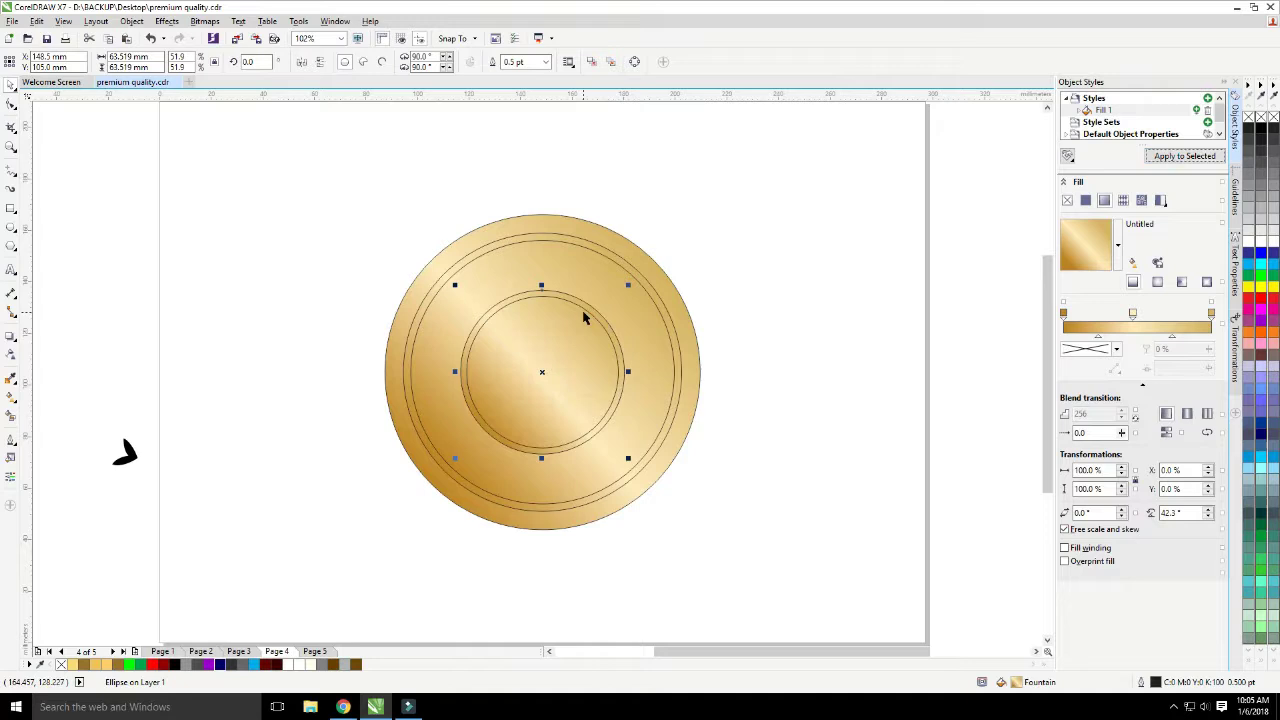
Trim the second circle out of the outermost circle, and the third circle out of the second.
left_click(676, 262)
left_click(623, 255)
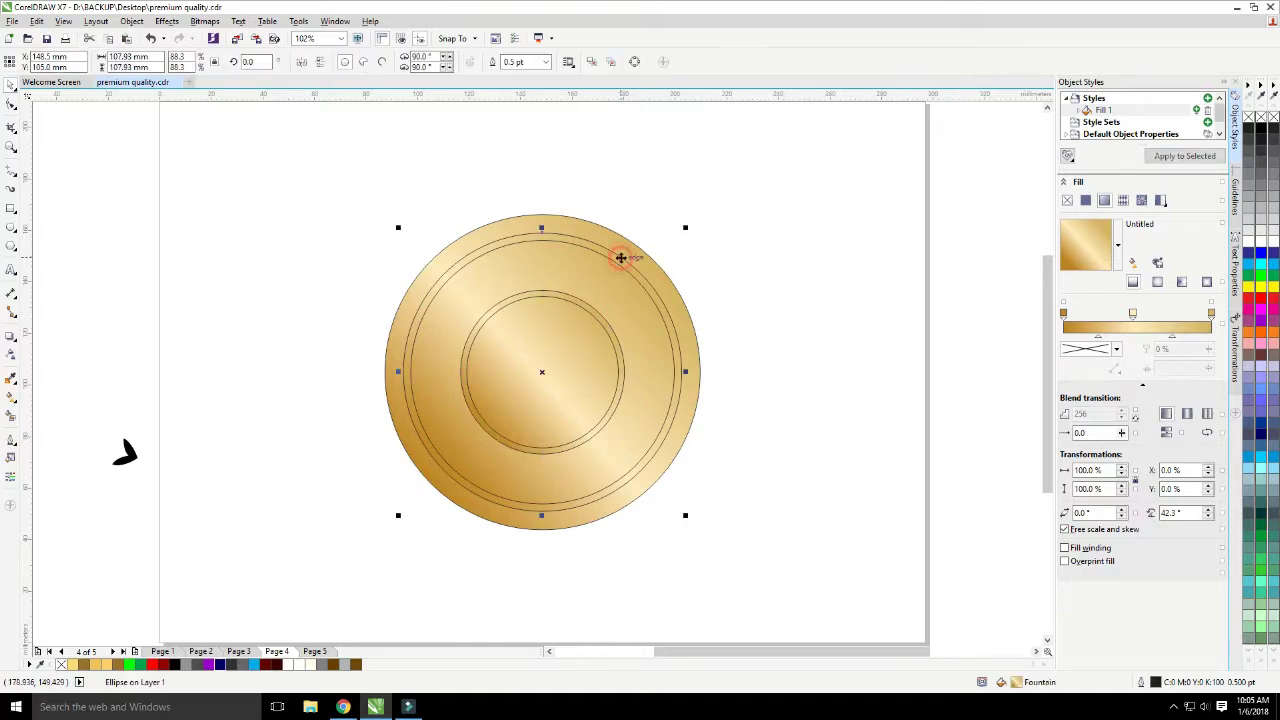
left_click(590, 255)
left_click(583, 224)
left_click(528, 133)
left_click(546, 246)
left_click(525, 235, "shift")
left_click(471, 149)
Trim the fourth circle out of the third, and the innermost circle out of the fourth, leaving an open centre.
left_click(523, 256)
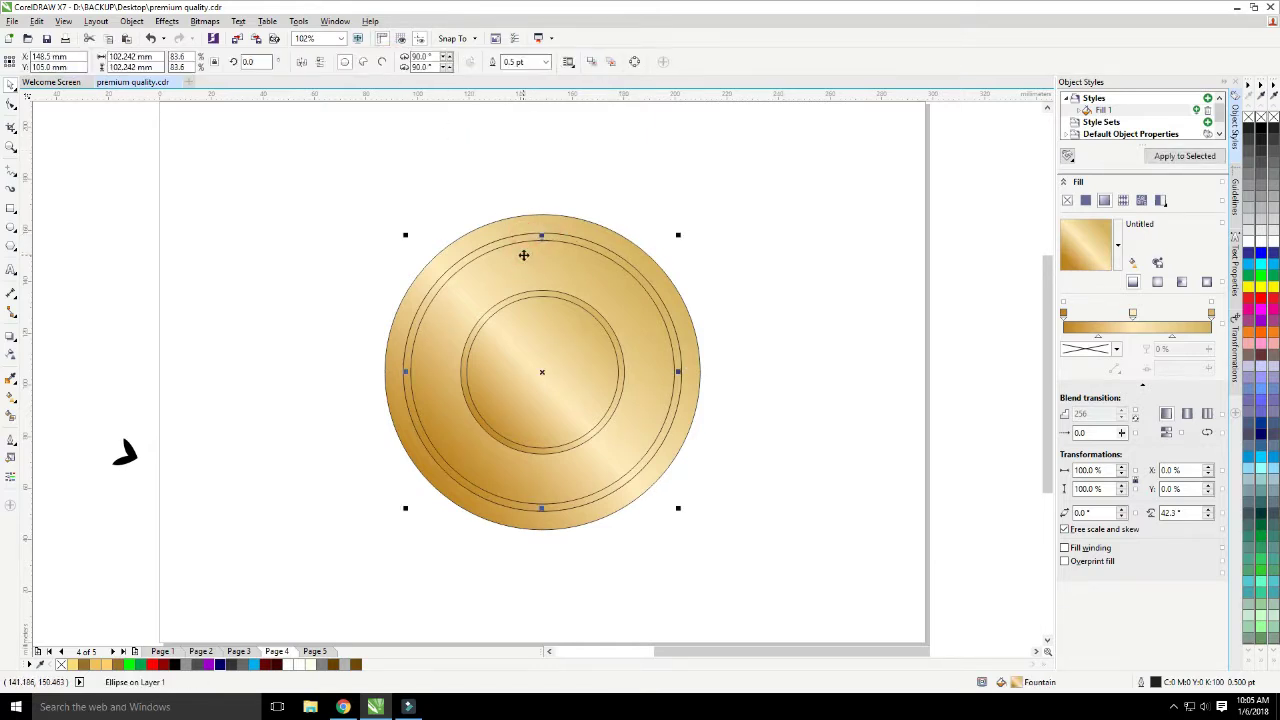
key("ctrl+q")
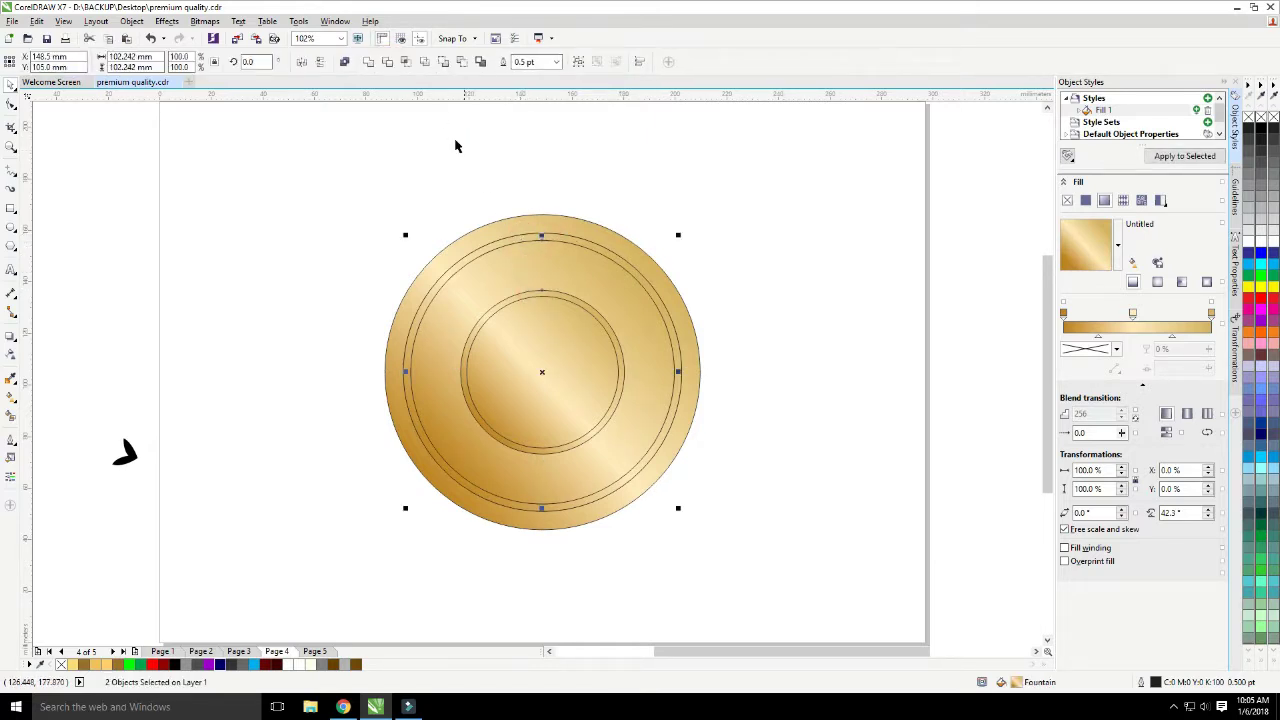
left_click(577, 320)
left_click(560, 294, "shift")
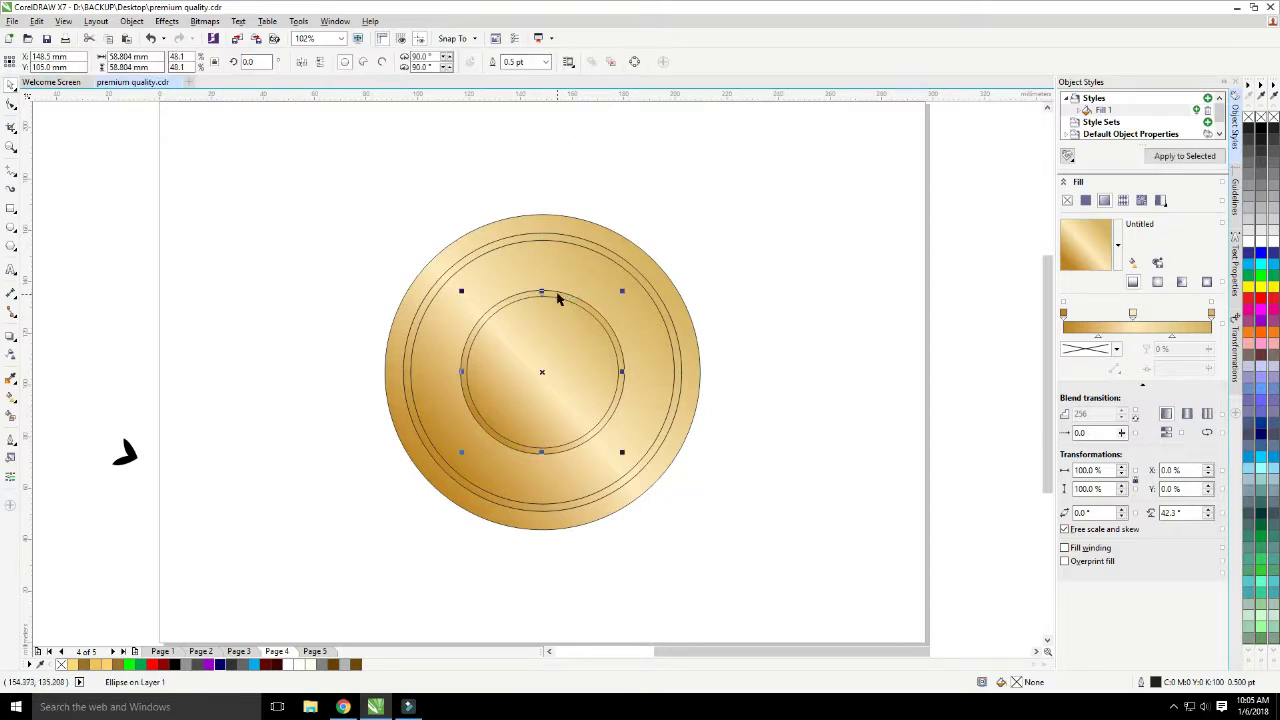
left_click(583, 193)
left_click(557, 297)
left_click(556, 292, "shift")
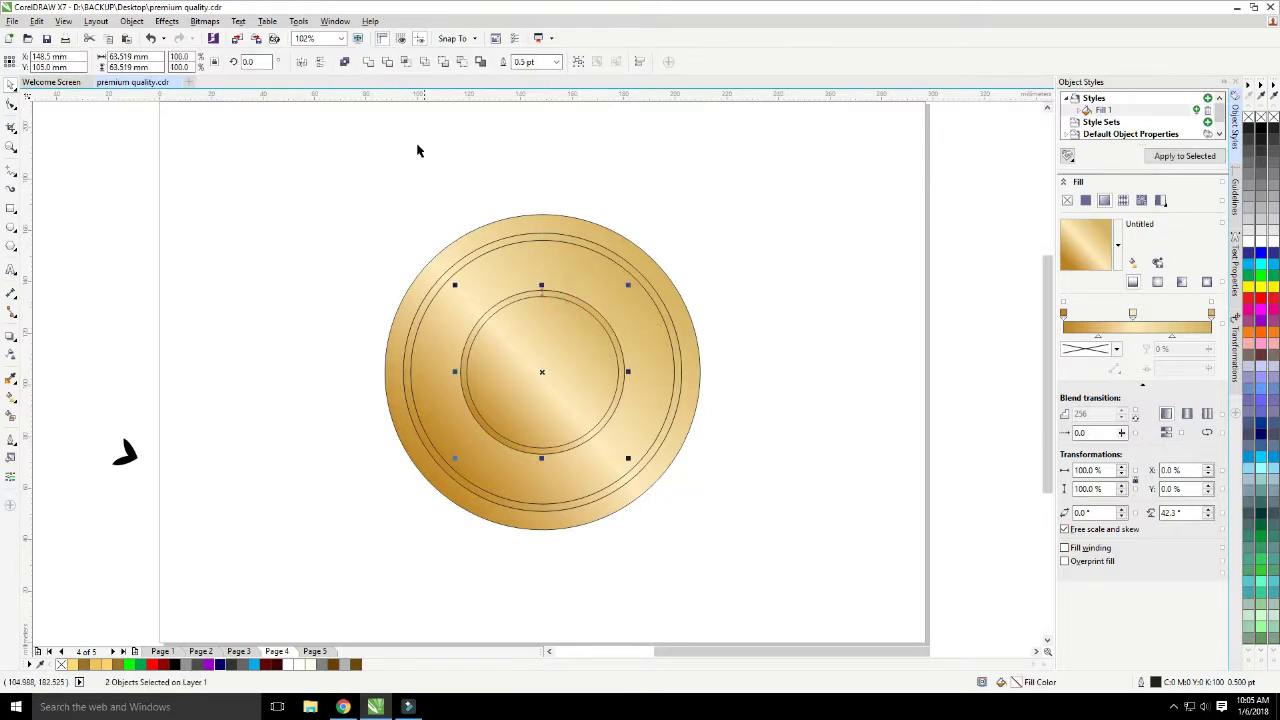
left_click(387, 62)
Rotate the broad middle ring clockwise to an angle of about 337.7° to shift its gradient.
left_click(631, 182)
left_click(582, 316)
left_click(594, 277)
left_click(586, 271)
left_click_drag(679, 235, 716, 305)
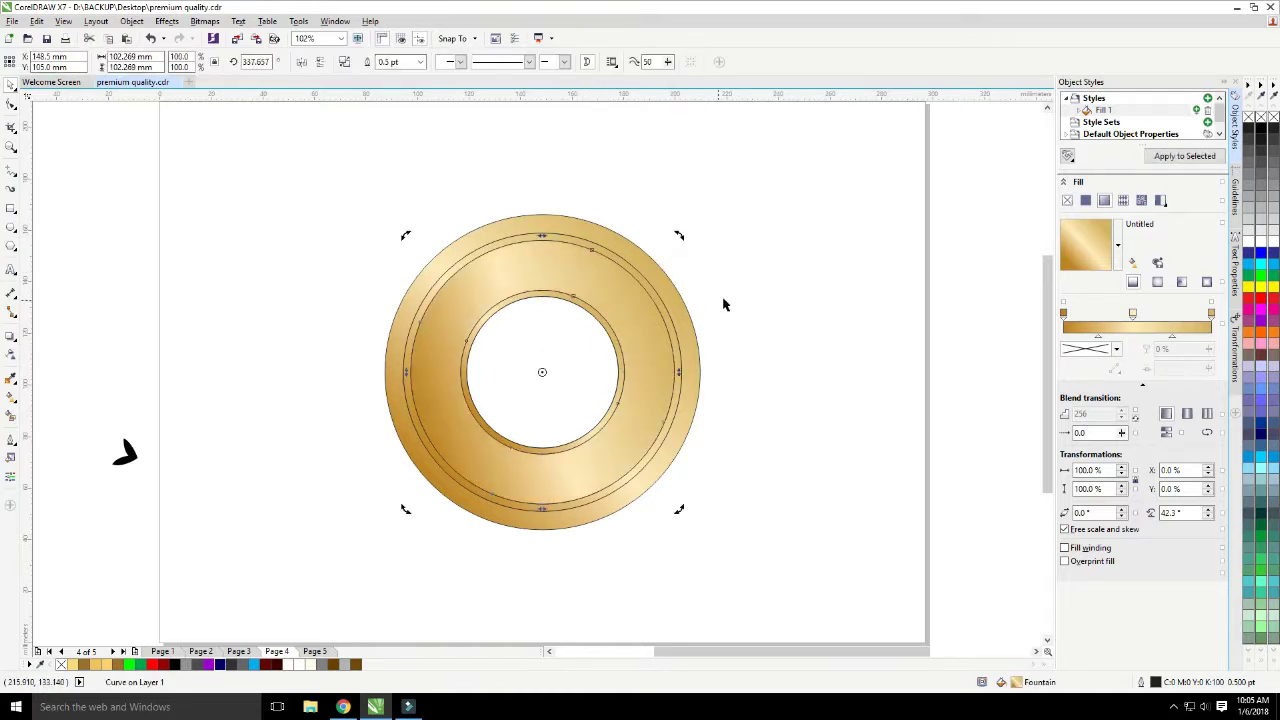
left_click(706, 297)
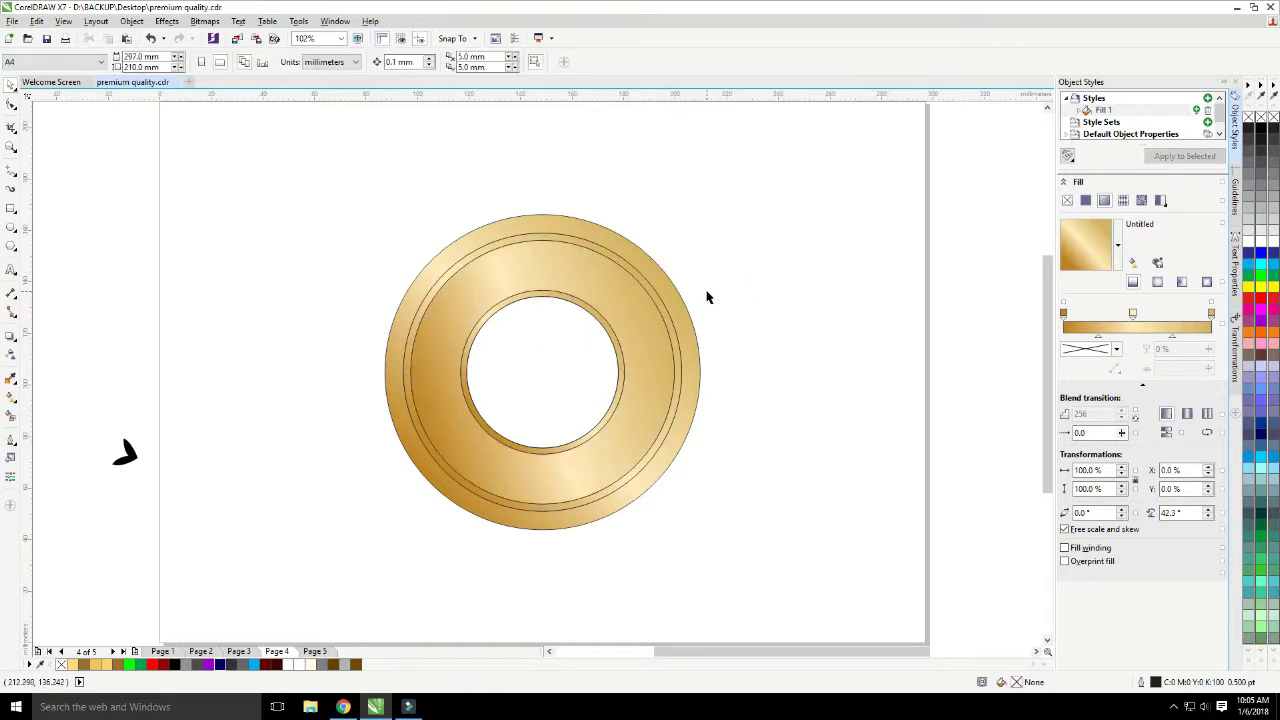
Rotate the thin ring around the broad band clockwise to an angle of about 321.2°.
key("F10")
left_click(629, 270)
key("space")
left_click(623, 262)
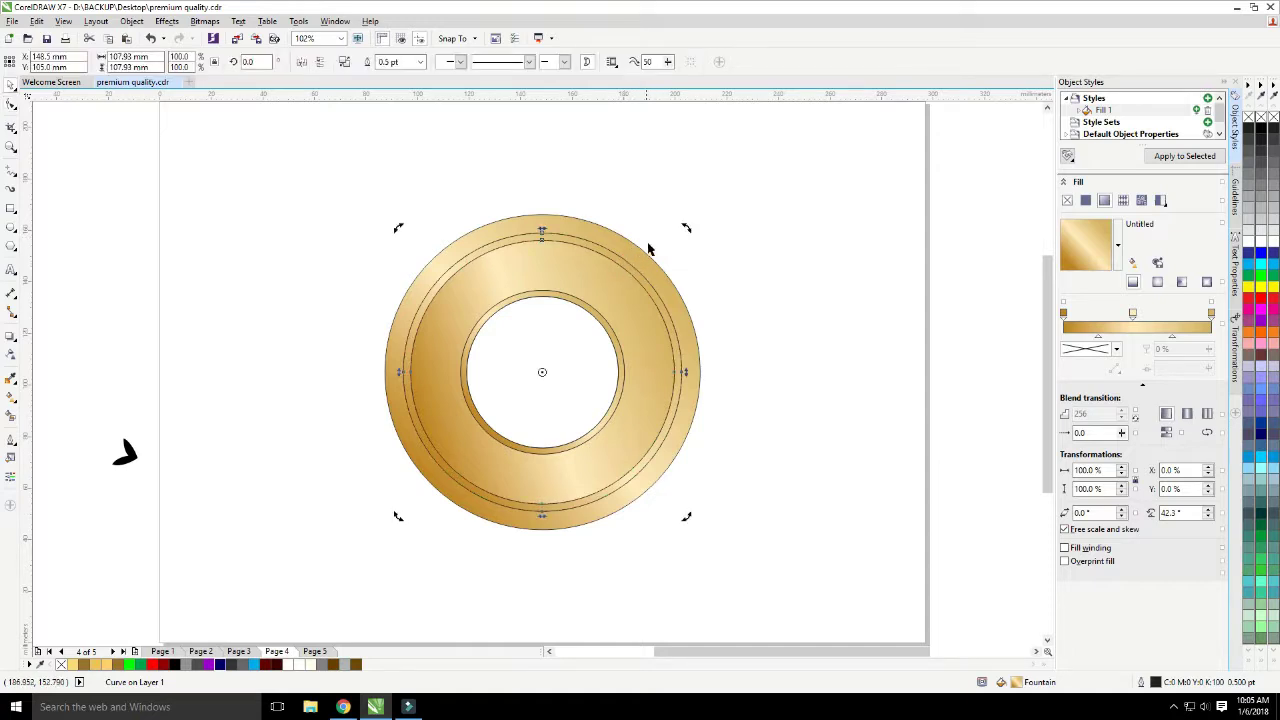
left_click_drag(684, 231, 702, 358)
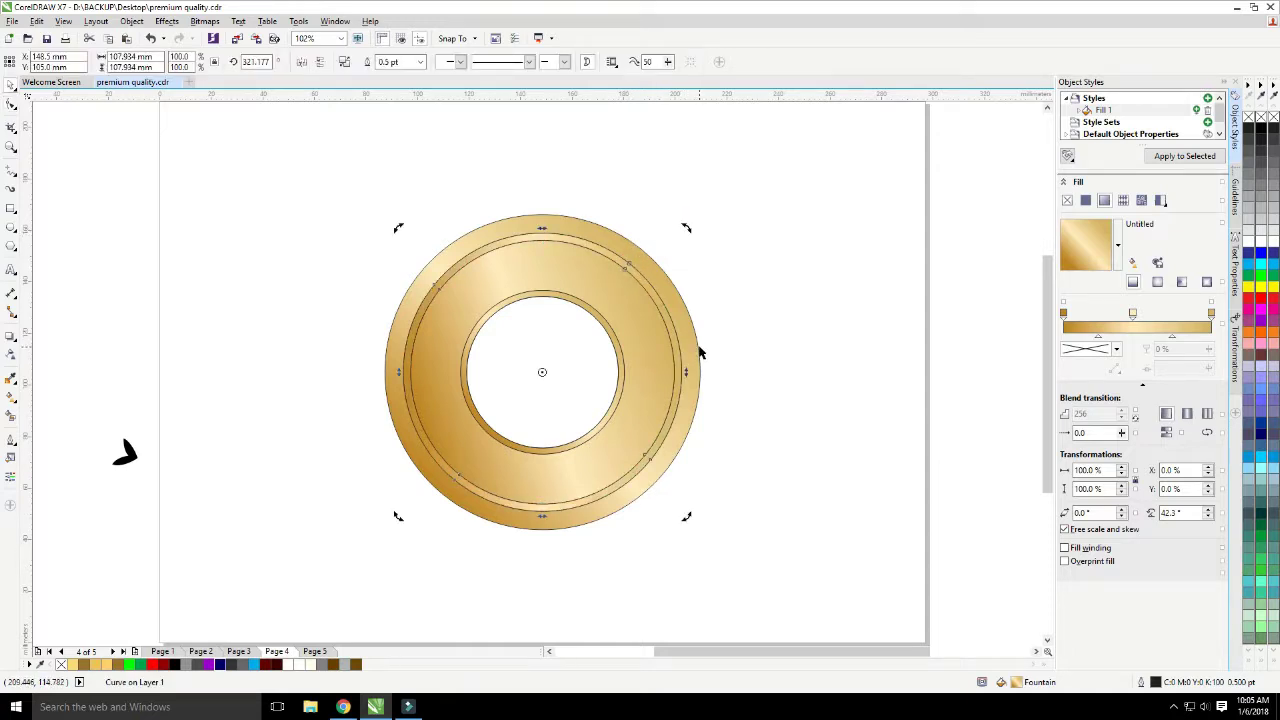
left_click(730, 358)
Rotate the thin inner ring around the centre opening clockwise to shift its gradient.
left_click(610, 346)
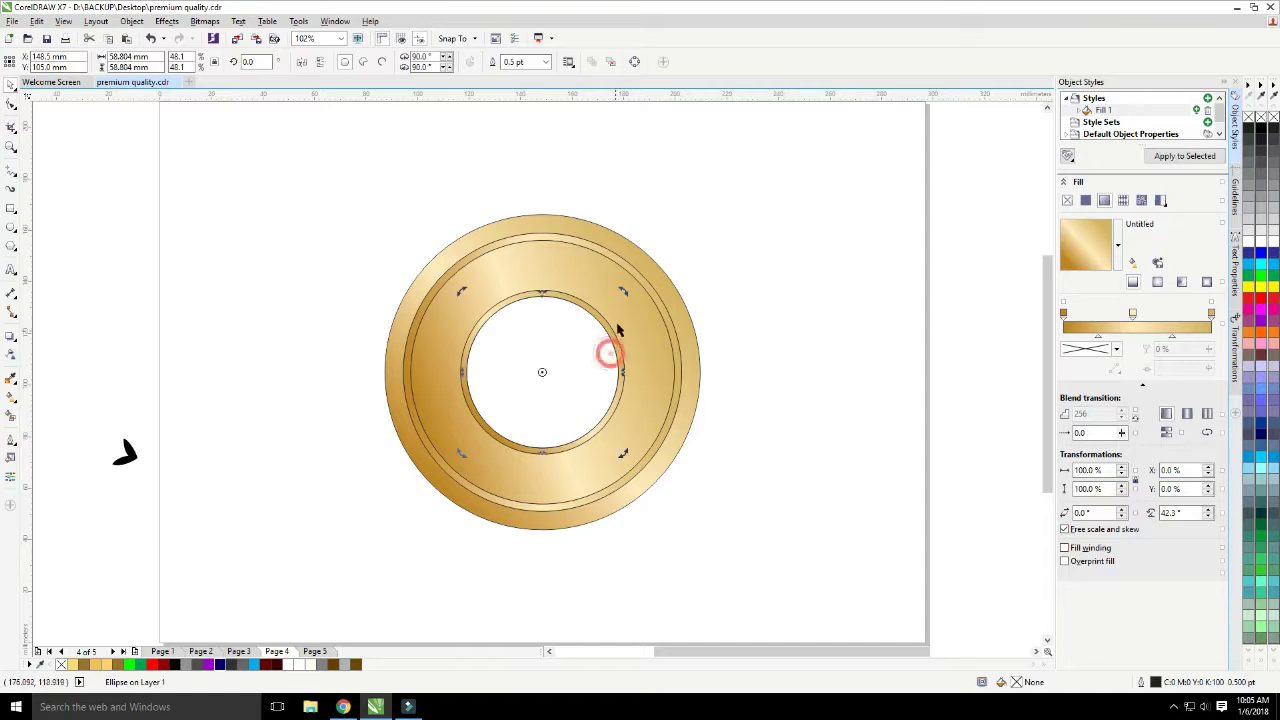
key("ctrl+q")
left_click_drag(623, 290, 641, 326)
left_click(719, 292)
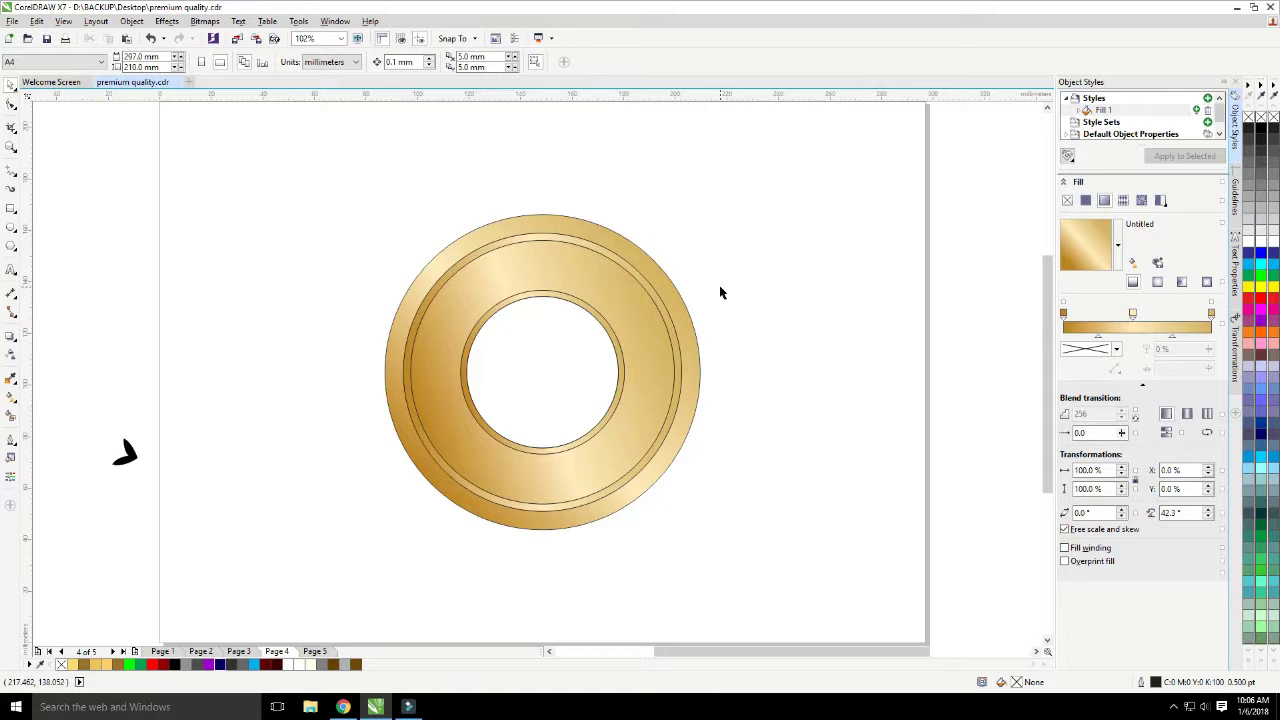
Remove the outline from all five badge objects.
left_click_drag(778, 177, 345, 548)
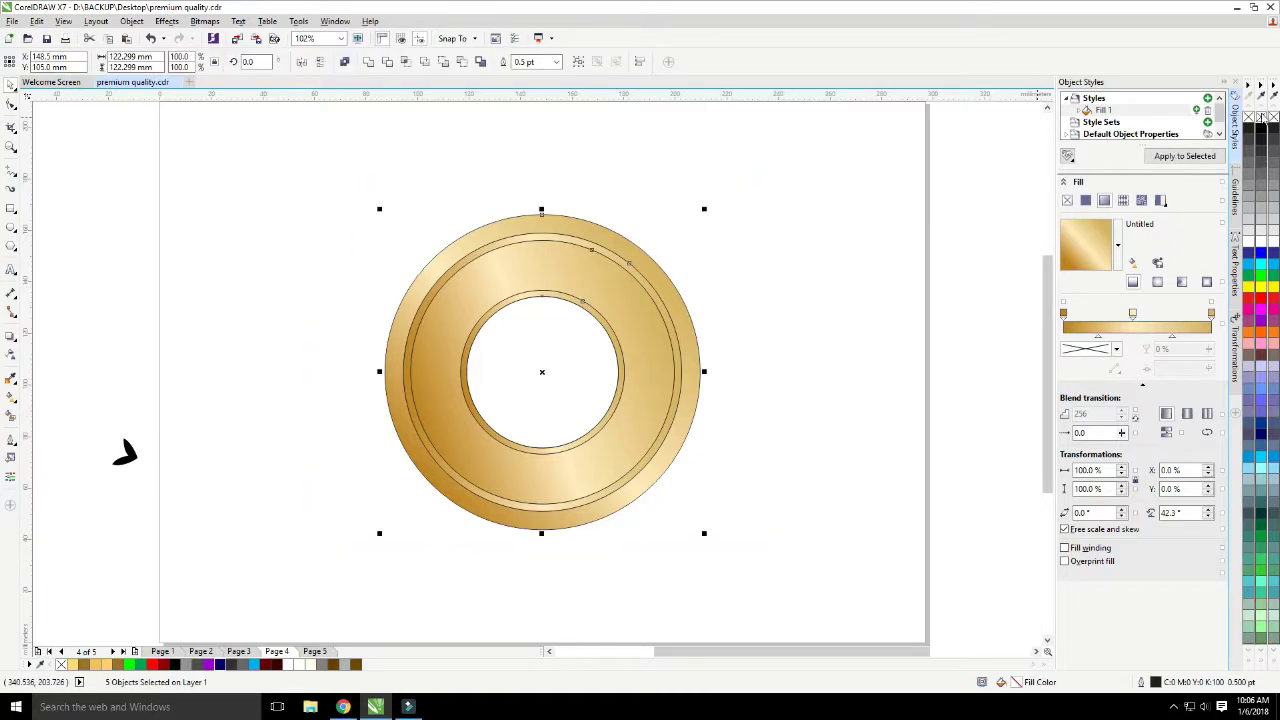
right_click(1261, 117)
left_click(828, 219)
Rotate the outer ring to an angle of about 2.1° and the broad middle ring to about 348.5°.
double_click(662, 284)
left_click_drag(705, 210, 742, 286)
left_click(740, 284)
double_click(620, 294)
left_click_drag(680, 239, 629, 162)
left_click(714, 277)
left_click(672, 445)
left_click(672, 445)
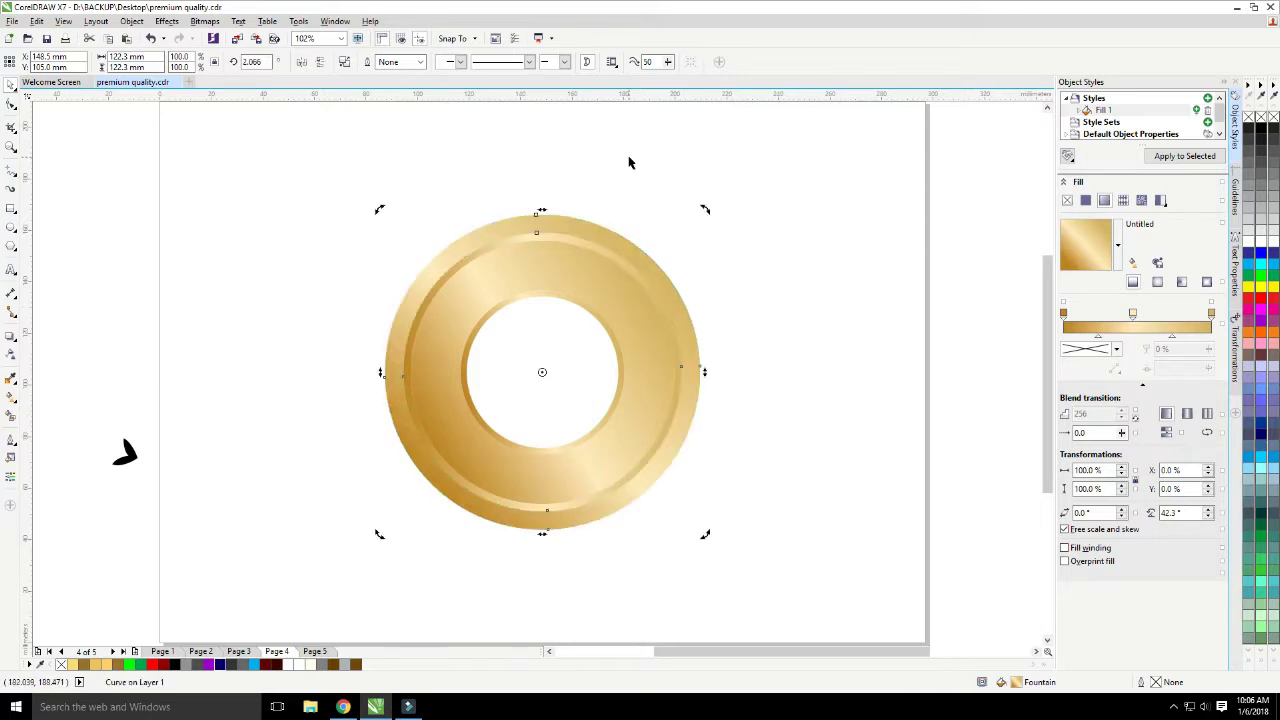
Rotate the broad middle ring further clockwise to offset its highlight from the outer ring's.
left_click(606, 286)
left_click(606, 286)
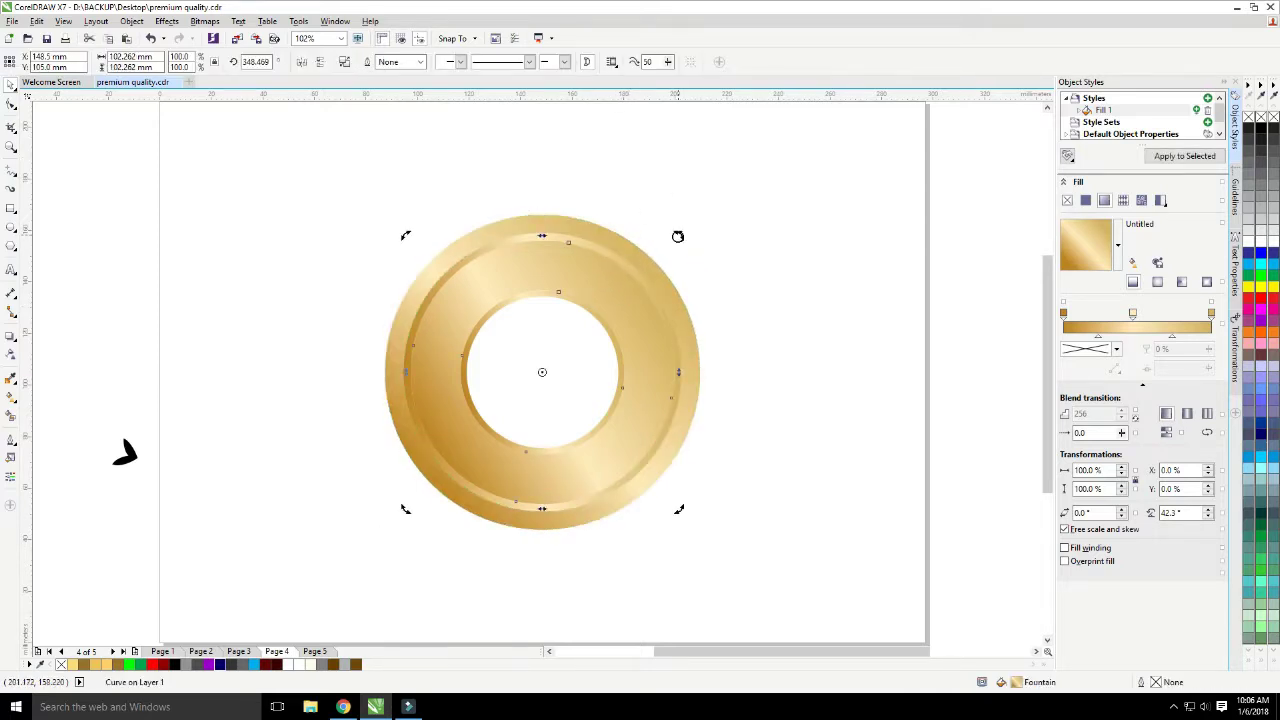
left_click_drag(678, 236, 709, 298)
left_click(748, 307)
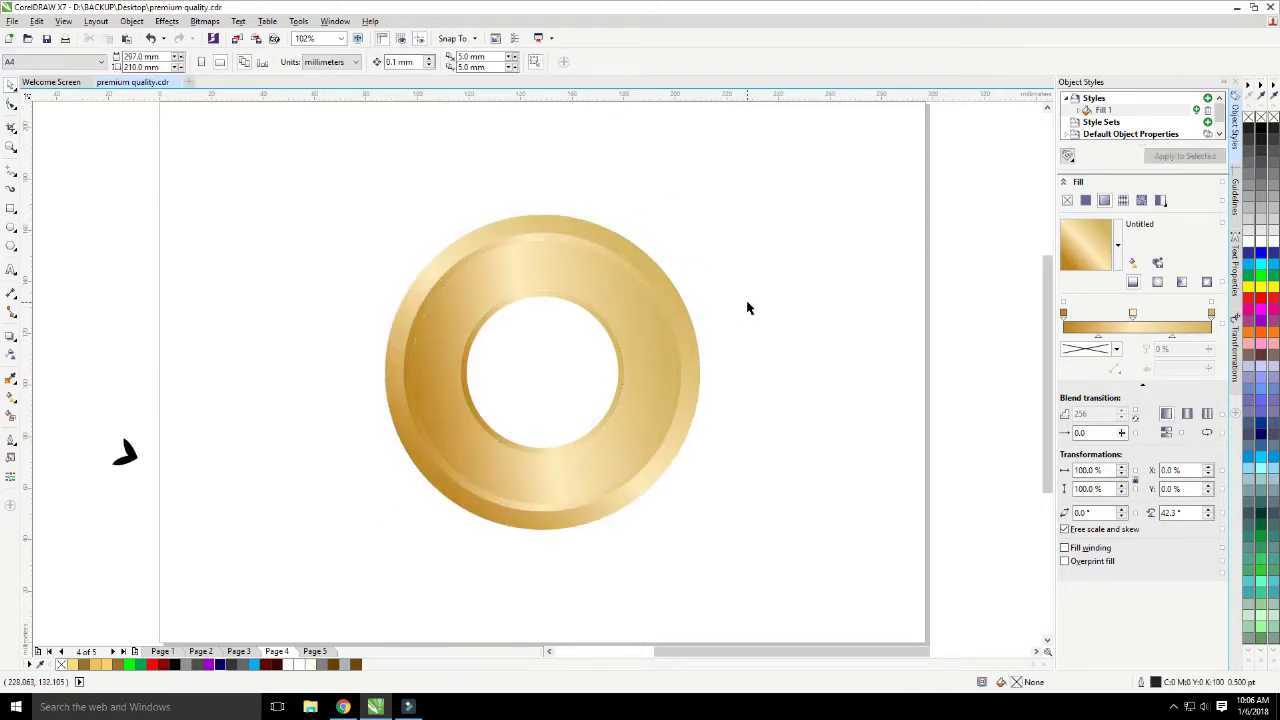
Make a centred enlarged copy of the inner circle, about 83.2 mm in diameter, and give it a red outline.
left_click(560, 368)
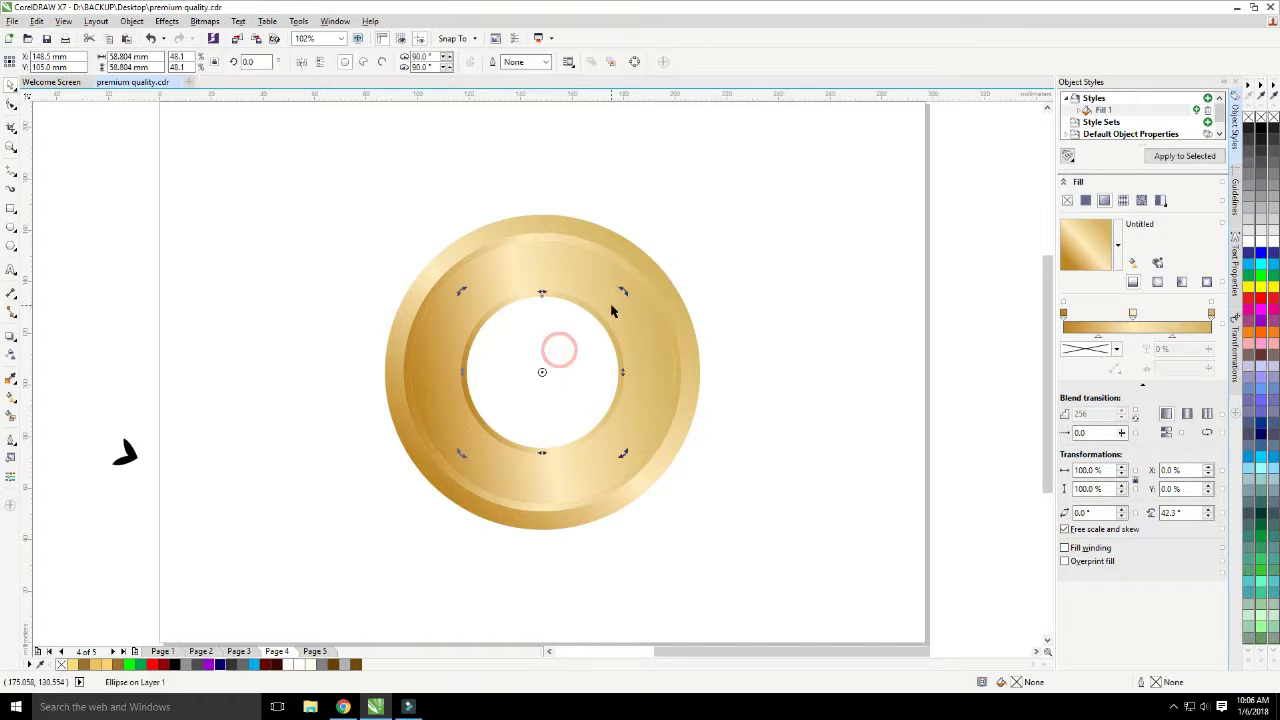
left_click_drag(614, 288, 653, 259)
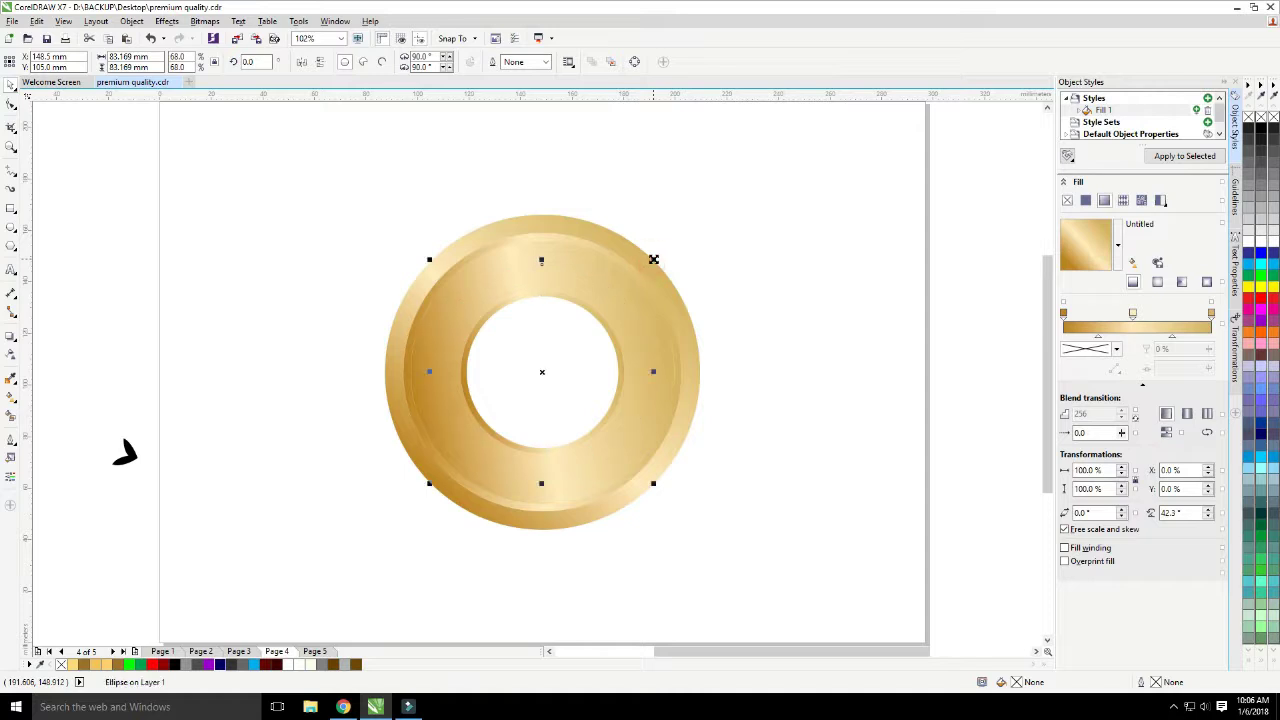
right_click(1262, 298)
left_click(857, 221)
Fill the centre circle with dark maroon.
left_click(595, 340)
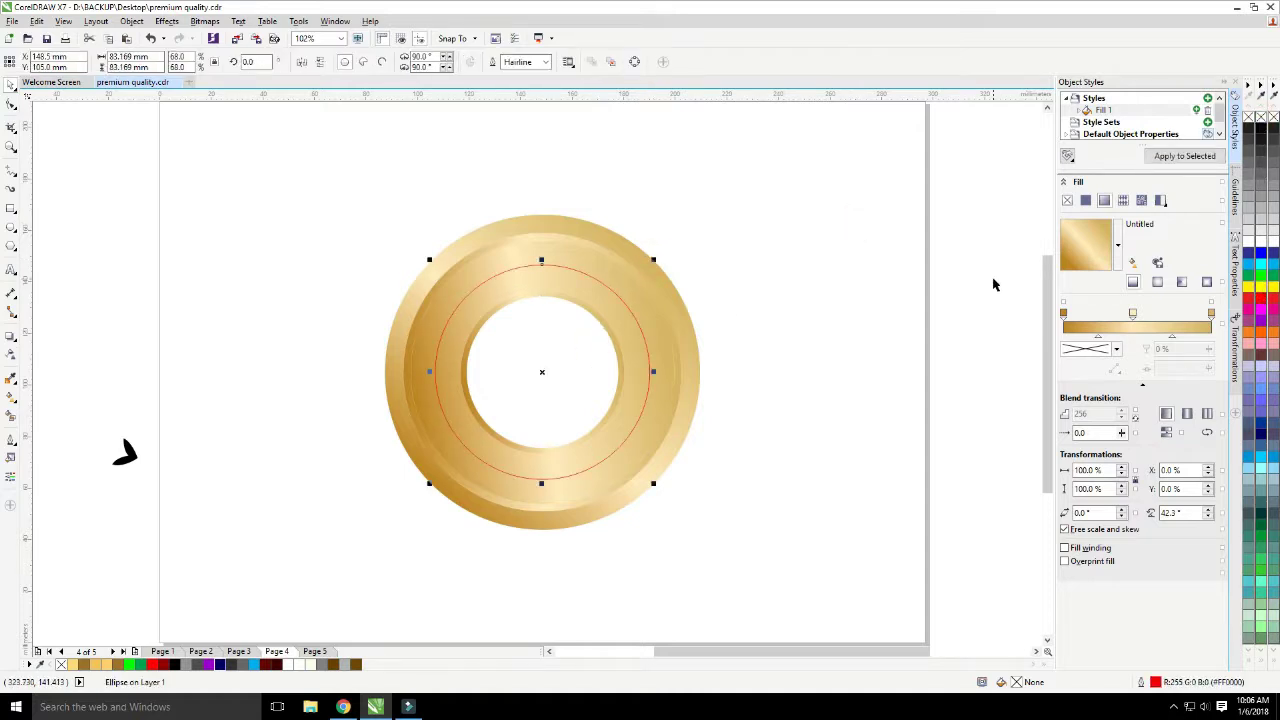
left_click(600, 327)
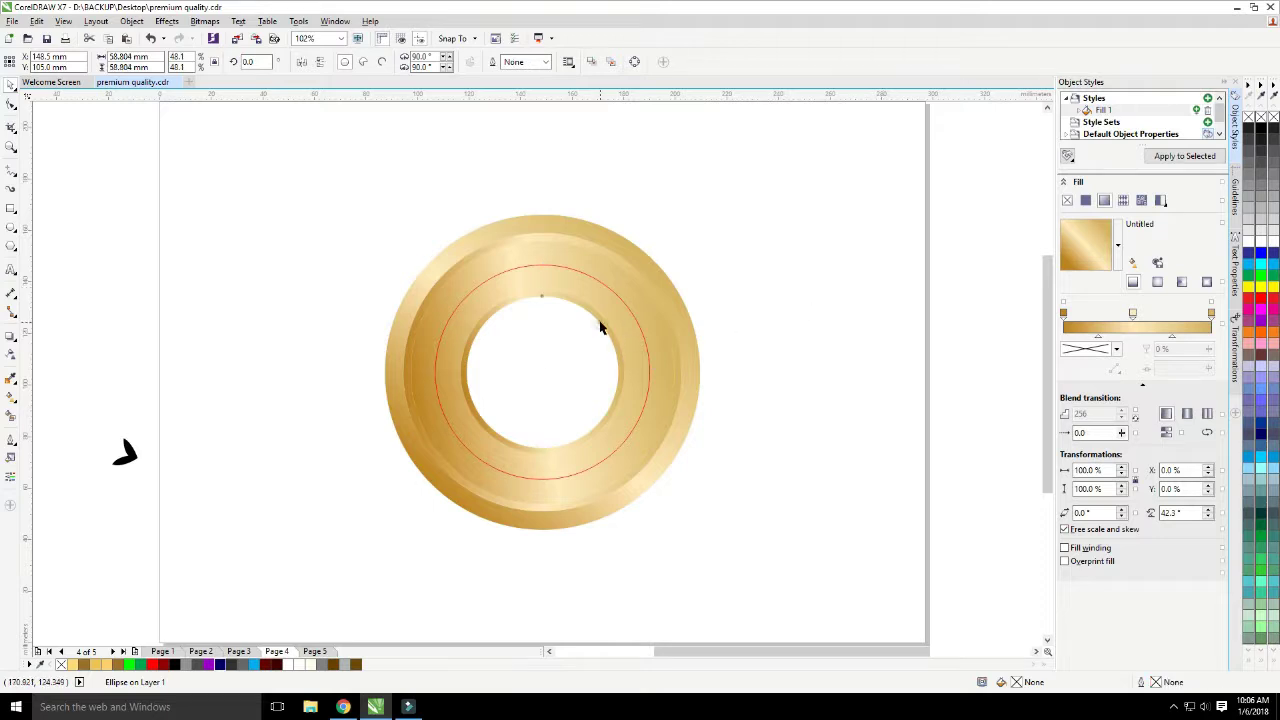
left_click(272, 664)
left_click(309, 506)
Draw a rectangle over the right half of the red circle, trim that half away with it, and delete the rectangle.
left_click(511, 286)
left_click(11, 208)
left_click_drag(541, 264, 771, 551)
left_click(521, 281, "shift")
key("e")
left_click(387, 63)
left_click(695, 263)
key("Delete")
Reshape the red half circle into an open arc by removing its straight edge and its upper end segment.
left_click(521, 280)
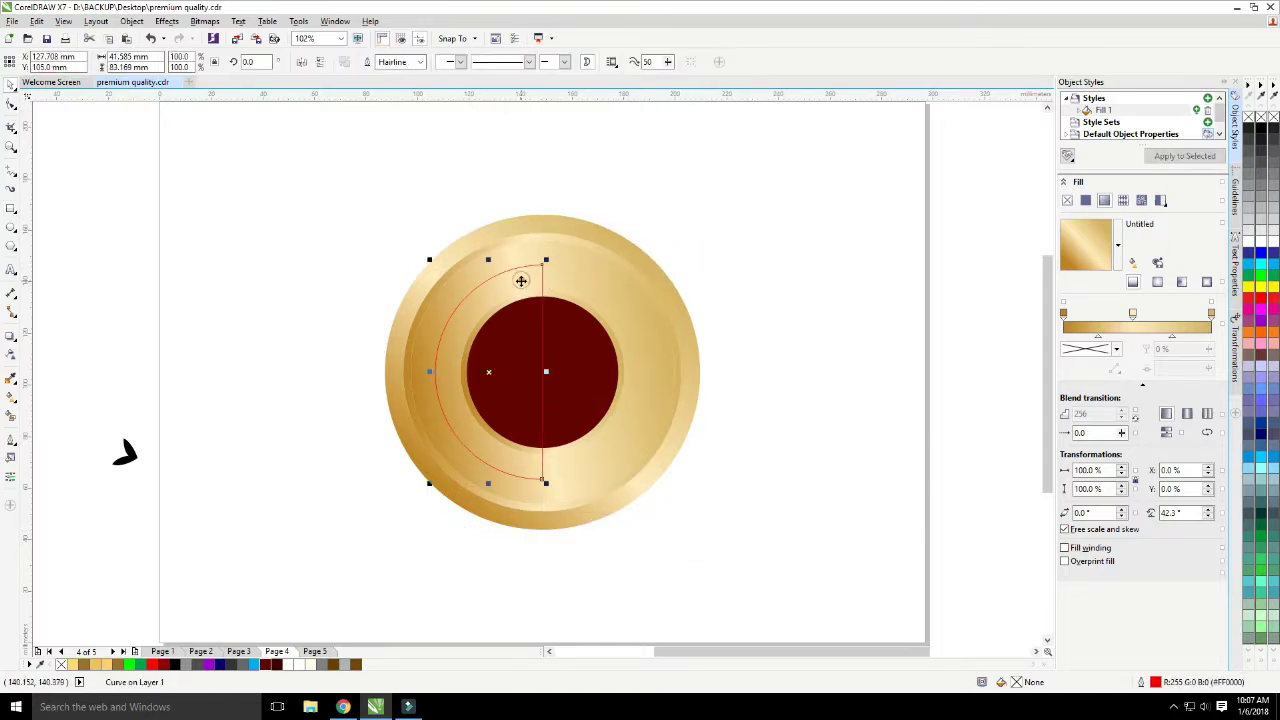
left_click(11, 104)
left_click(542, 308)
left_click(145, 62)
left_click_drag(570, 288, 506, 354)
key("Delete")
double_click(498, 275)
left_click_drag(513, 233, 557, 287)
key("Delete")
key("space")
Place two upright copies of the black leaf shape at the badge's left edge and blend them vertically in 20 steps.
left_click_drag(123, 452, 368, 315)
right_click(368, 315)
left_click(9, 346)
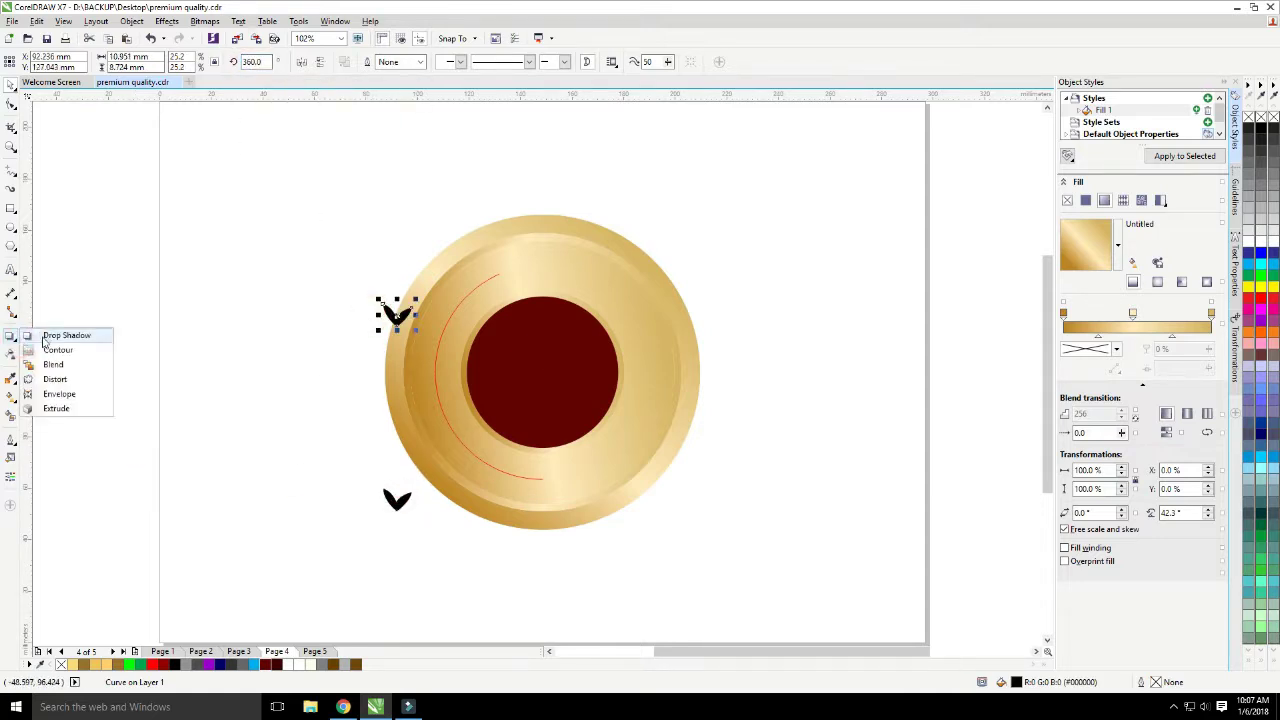
left_click(57, 332)
left_click_drag(397, 495, 398, 318)
key("space")
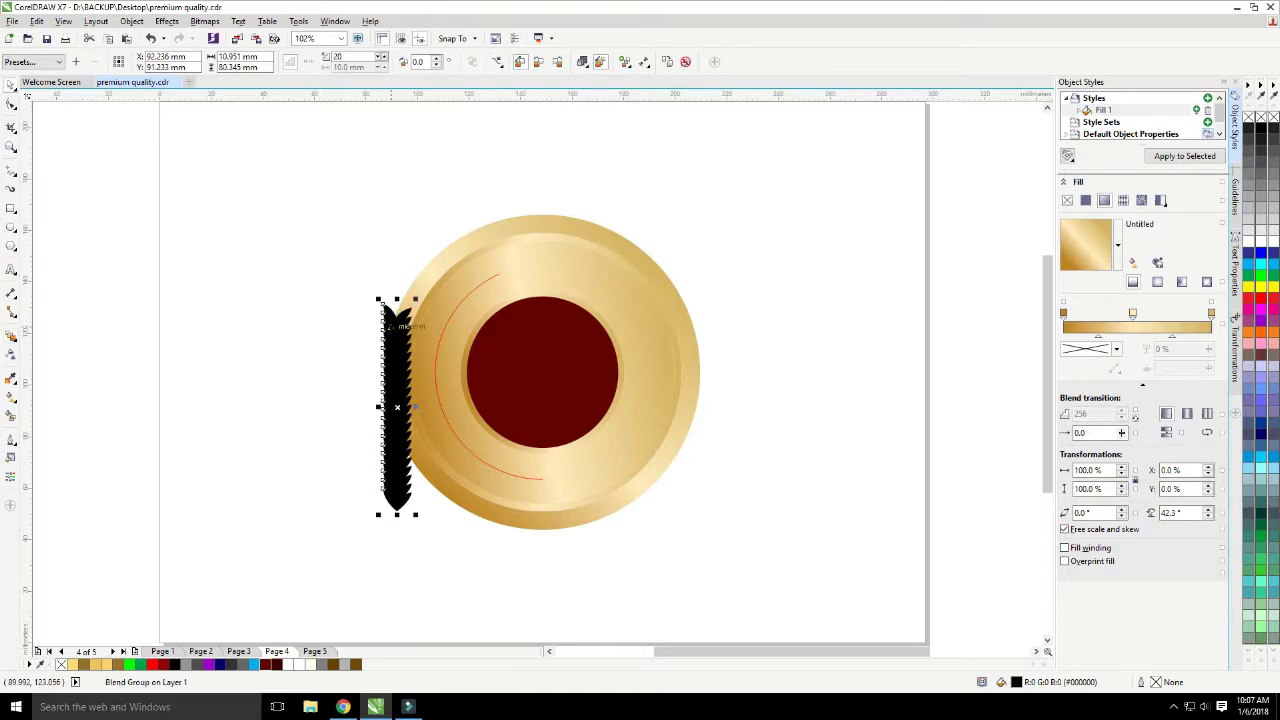
Attach the leaf blend to the red arc as its new path.
left_click(497, 61)
left_click(530, 79)
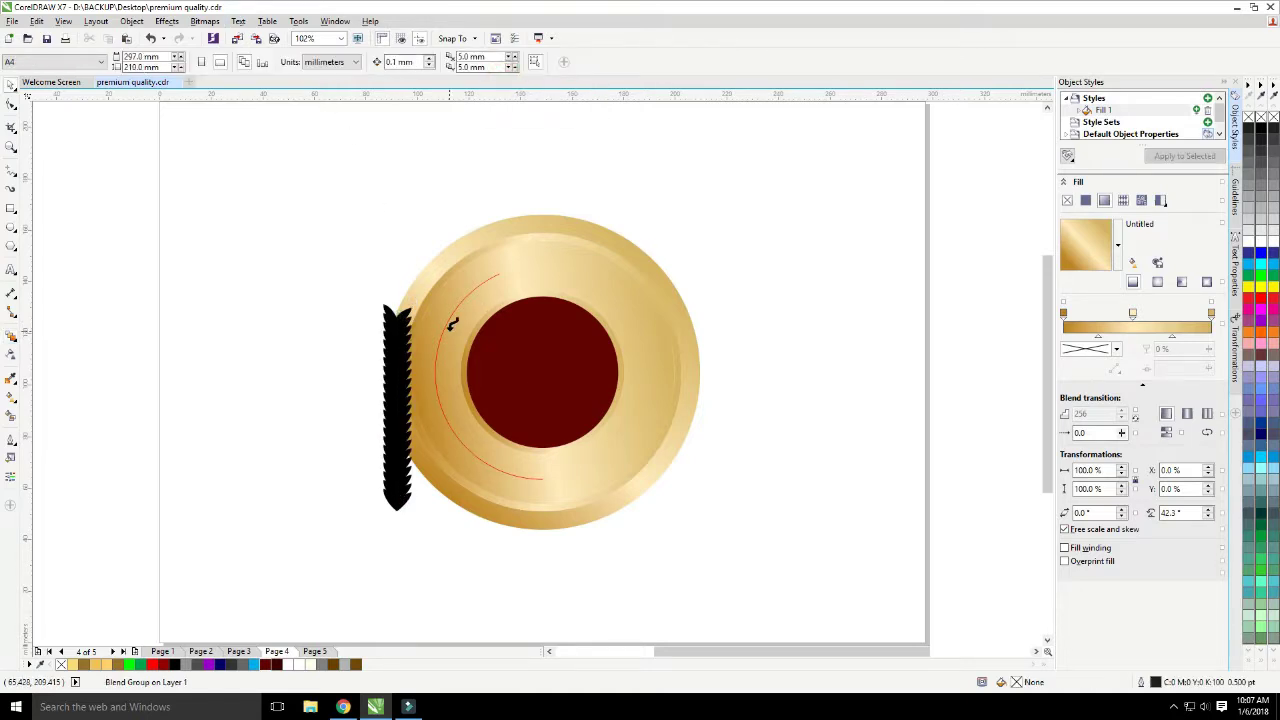
left_click(445, 322)
left_click(311, 346)
Move the blend's lower end leaf along the red arc to near the arc's bottom end.
left_click_drag(463, 443, 489, 467)
key("ctrl+z")
left_click(397, 463)
scroll(487, 429, "up", 1)
left_click(496, 392)
left_click(497, 393)
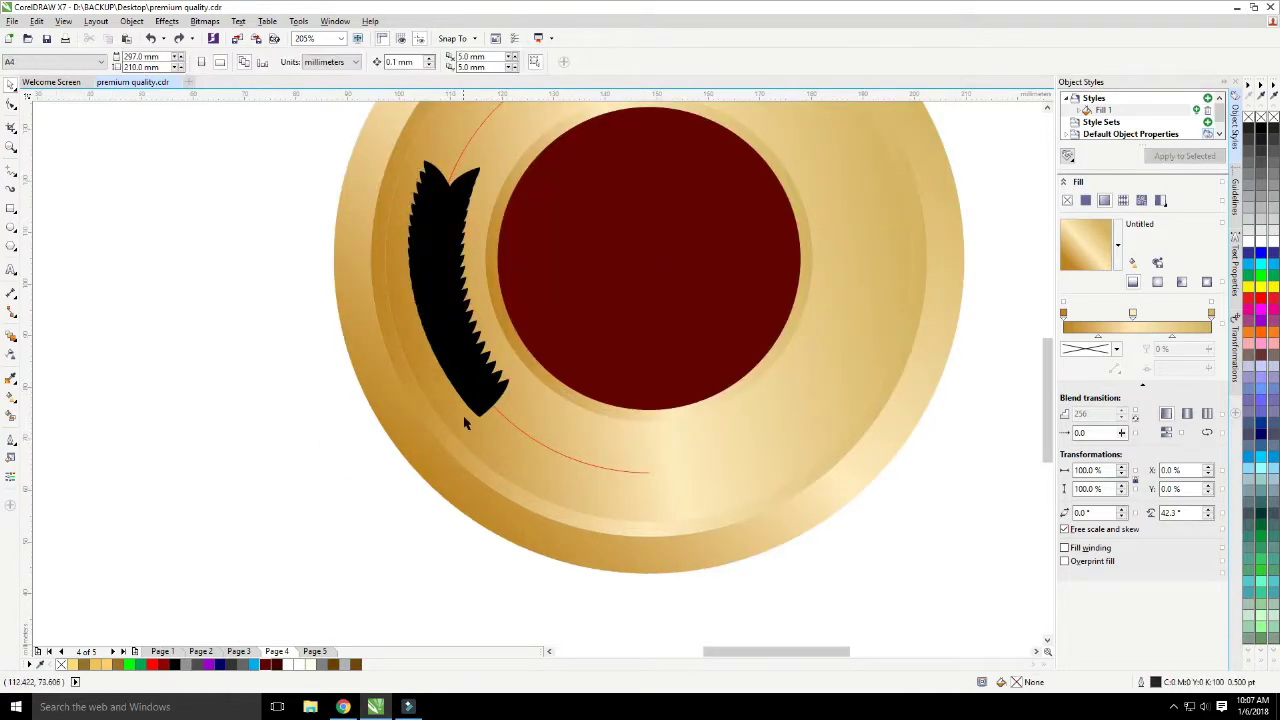
left_click(183, 460)
left_click(508, 380)
left_click(221, 570)
left_click(495, 389)
key("Down")
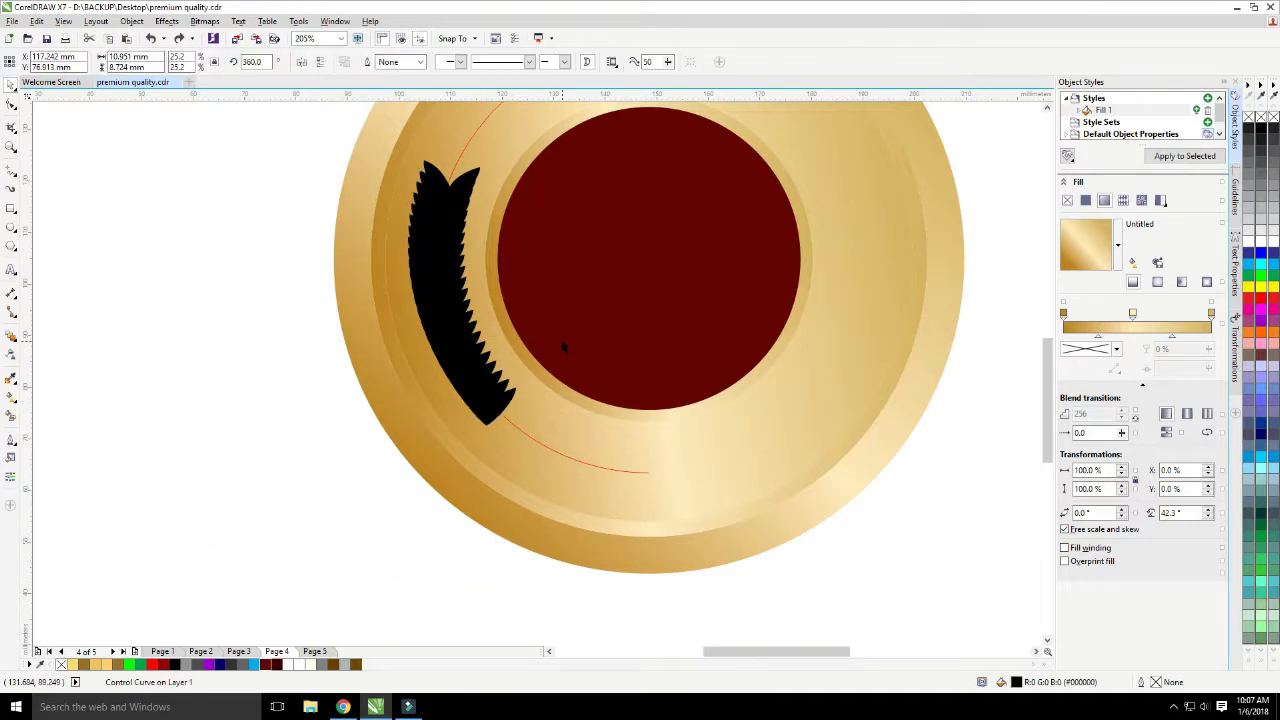
left_click_drag(500, 400, 605, 460)
Rotate the bottom and top end leaves of the blend to follow the direction of the arc.
left_click(433, 178)
left_click(625, 468)
left_click(621, 452)
left_click_drag(574, 433, 566, 390)
left_click(470, 170)
left_click_drag(487, 158, 493, 166)
Set the leaf blend to rotate all objects along the path.
left_click(449, 290)
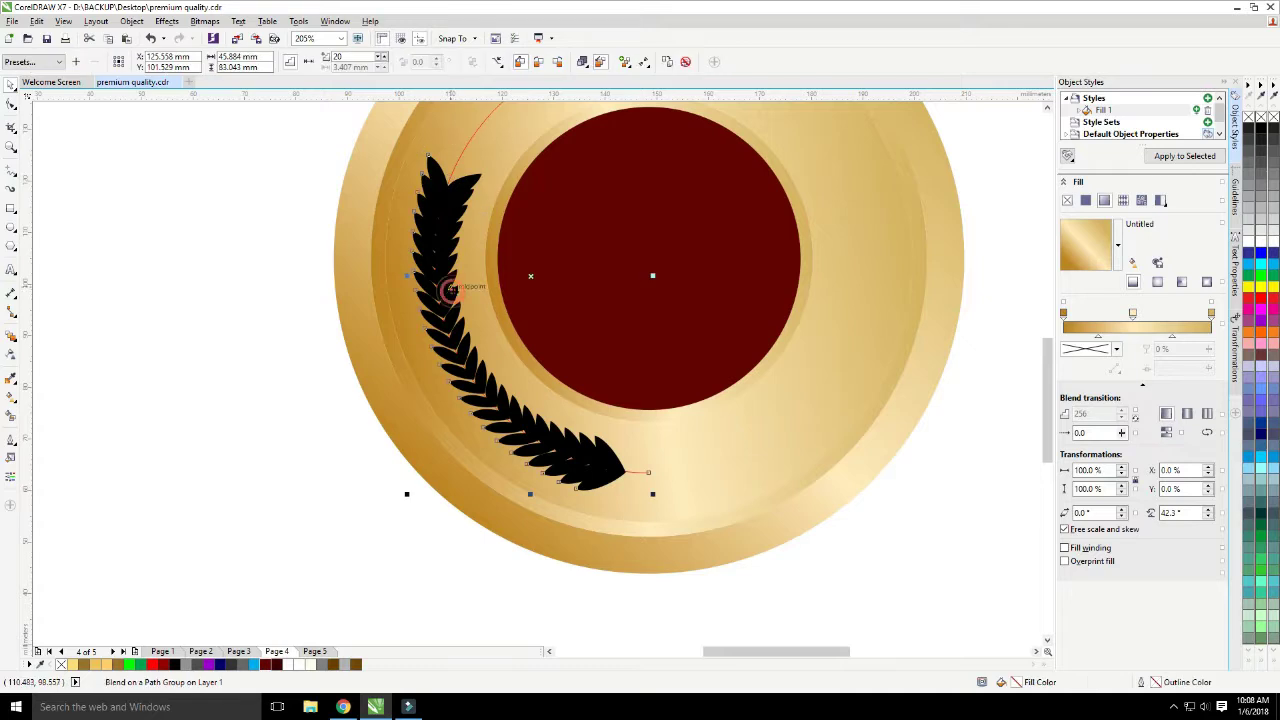
left_click(582, 62)
left_click(624, 62)
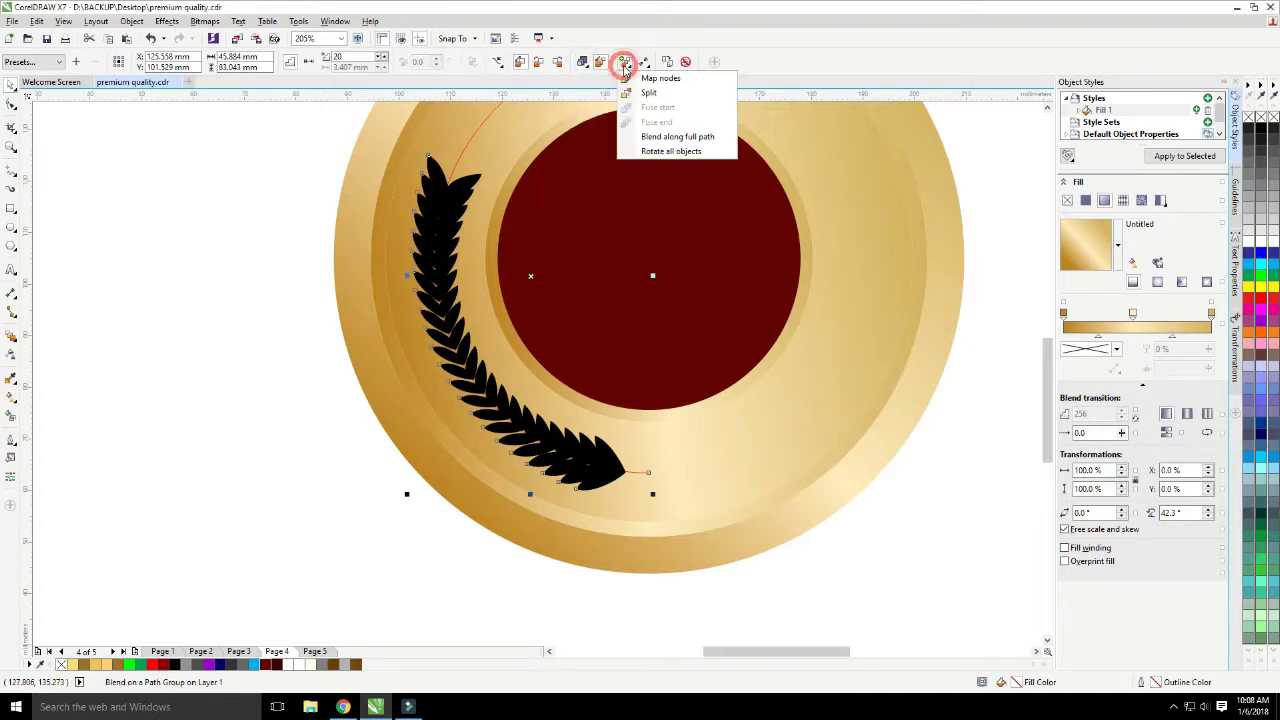
left_click(630, 152)
left_click(276, 183)
Move the blend's top end leaf to near the arc's upper end and scale it down to about 20.8%.
left_click_drag(439, 173, 475, 114)
scroll(492, 197, "down", 1)
scroll(502, 202, "up", 1)
left_click_drag(489, 273, 553, 216)
left_click_drag(589, 262, 583, 268)
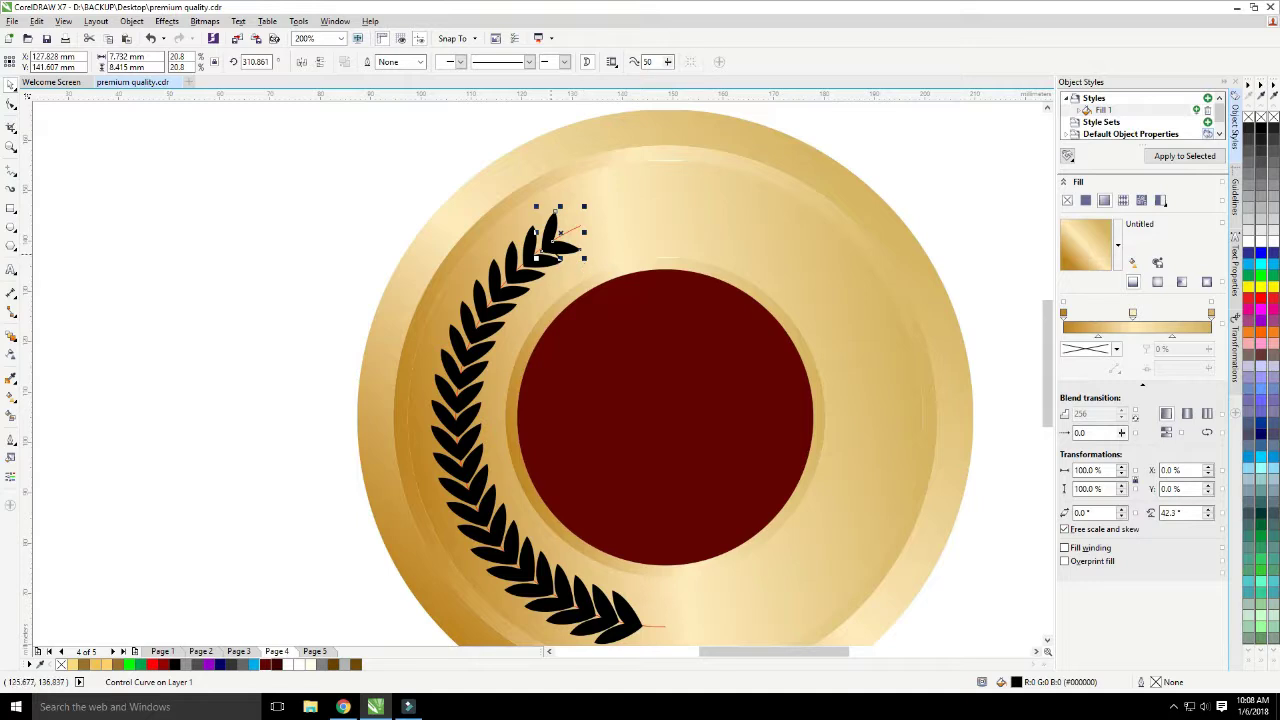
Fine-tune the top end leaf's placement and rotate it slightly clockwise to line up with the arc.
scroll(552, 248, "up", 1)
left_click_drag(598, 391, 596, 389)
scroll(556, 362, "up", 1)
left_click(532, 385)
left_click_drag(614, 246, 632, 257)
scroll(565, 290, "down", 3)
left_click(360, 417)
Shift the blend's bottom end leaf slightly back along the arc, away from the arc's lower end.
scroll(469, 399, "up", 1)
left_click(502, 393)
scroll(502, 392, "down", 1)
scroll(528, 416, "up", 1)
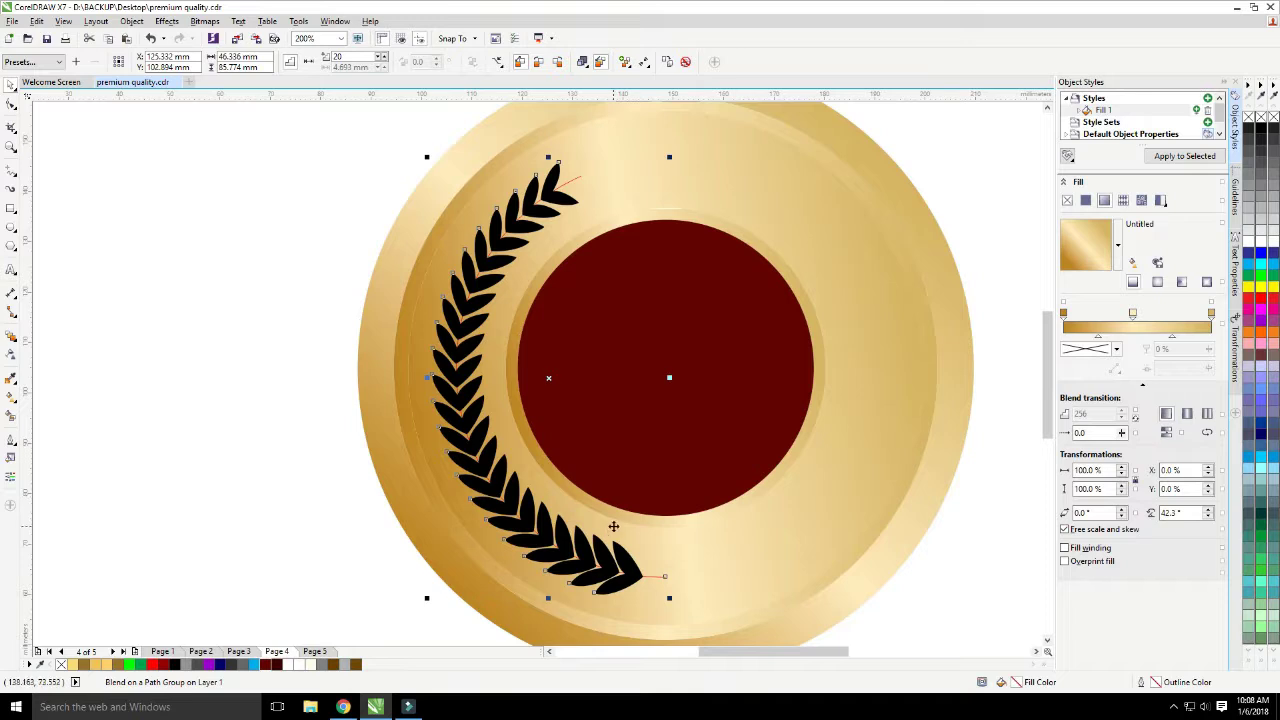
left_click(632, 552)
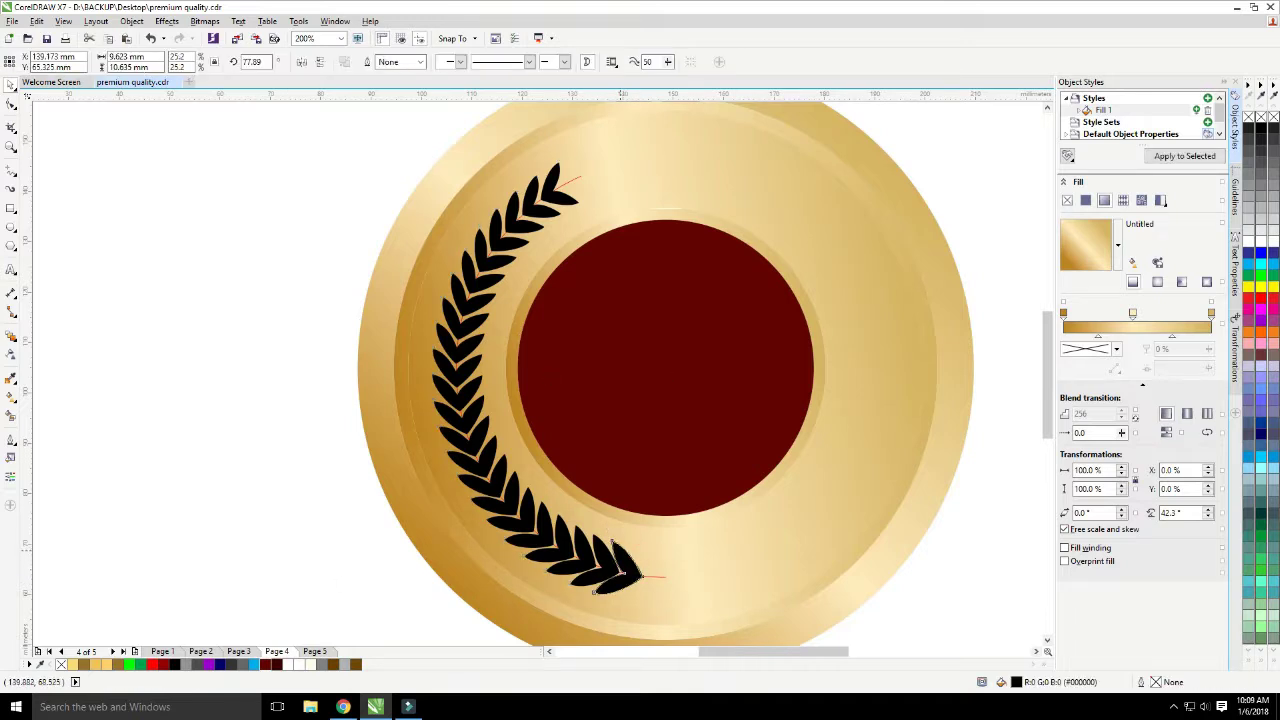
left_click_drag(632, 553, 614, 560)
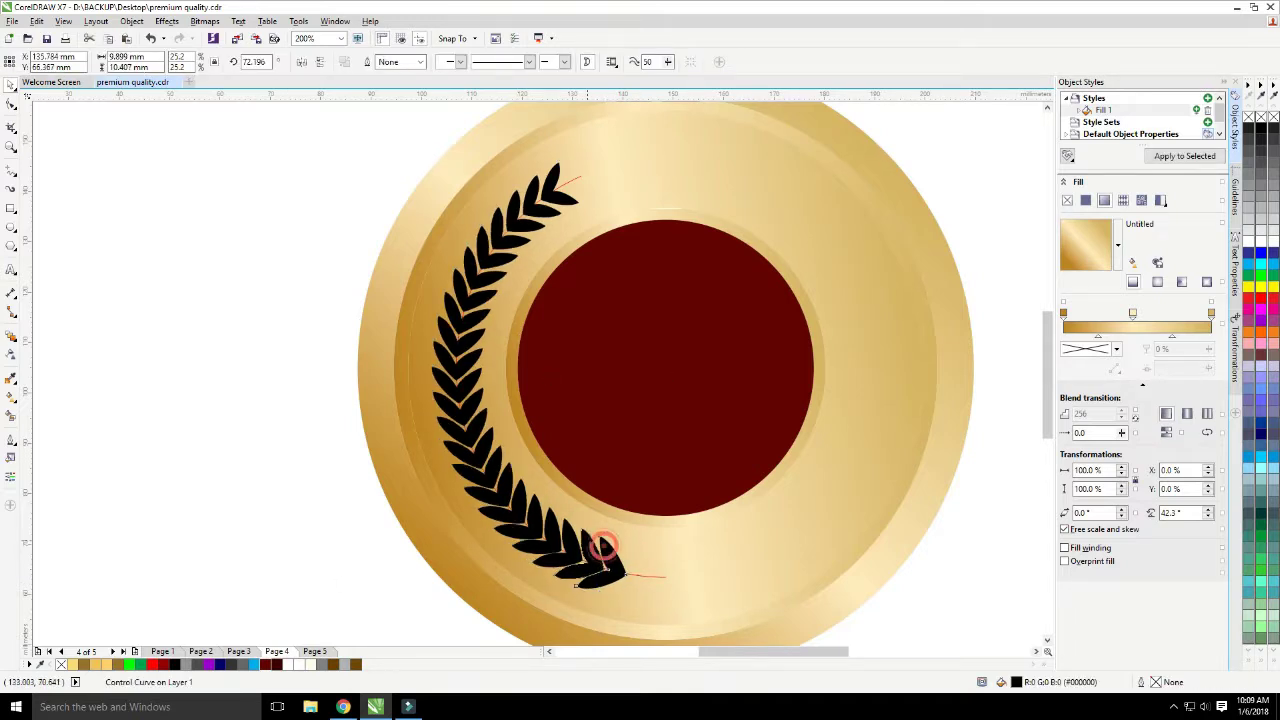
scroll(605, 545, "down", 1)
scroll(605, 500, "up", 1)
Reduce the leaf blend to 16 steps and slightly adjust its object acceleration to change the leaf spacing.
left_click(365, 262)
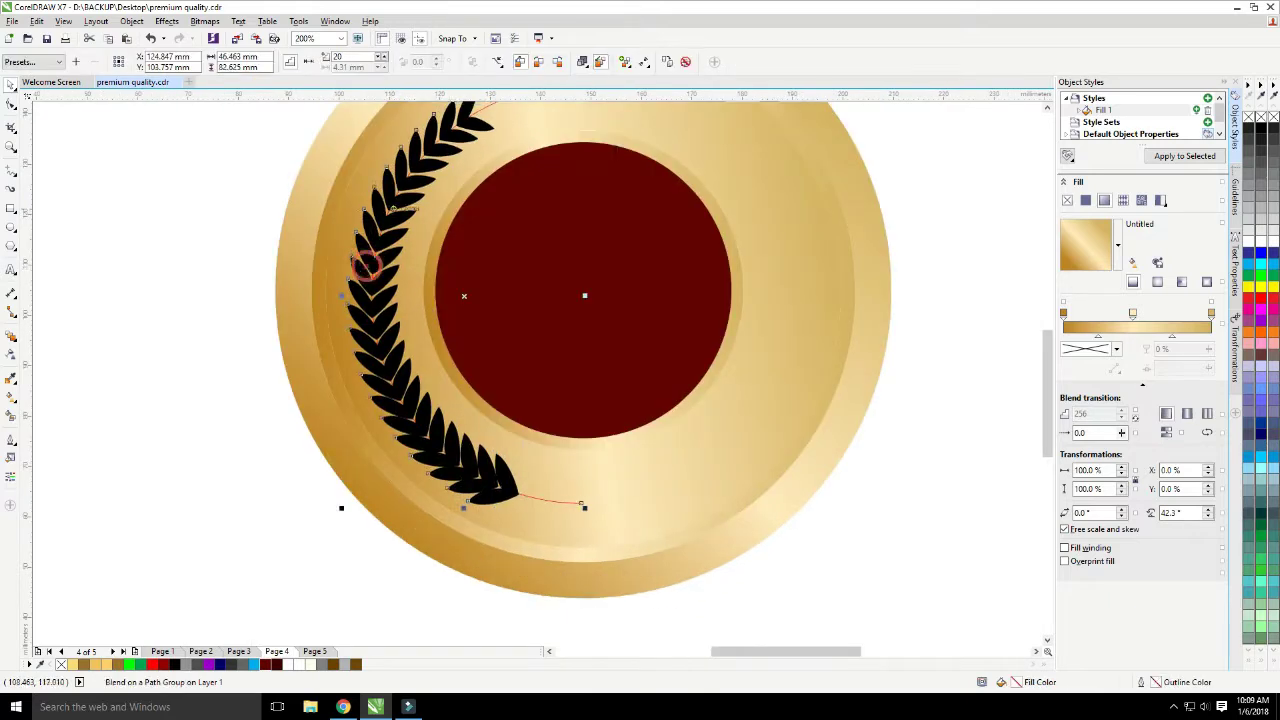
left_click(380, 61)
left_click(380, 61)
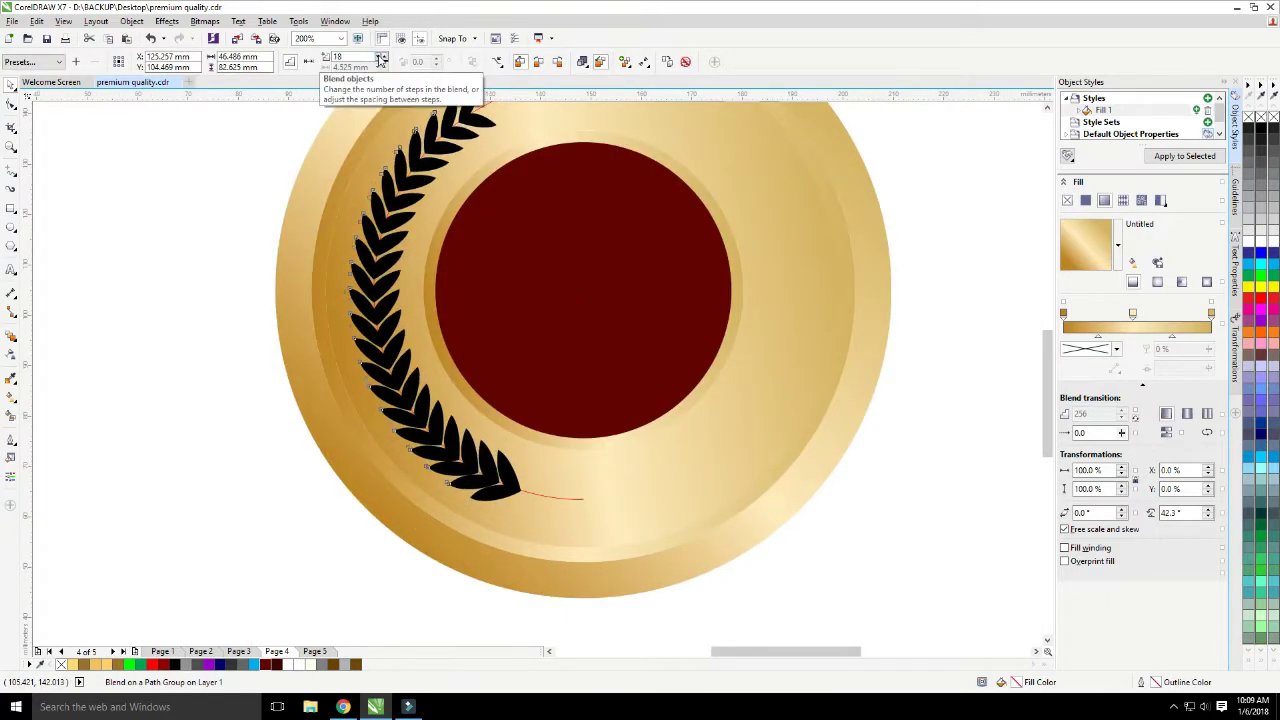
left_click(380, 61)
left_click(380, 61)
left_click(584, 61)
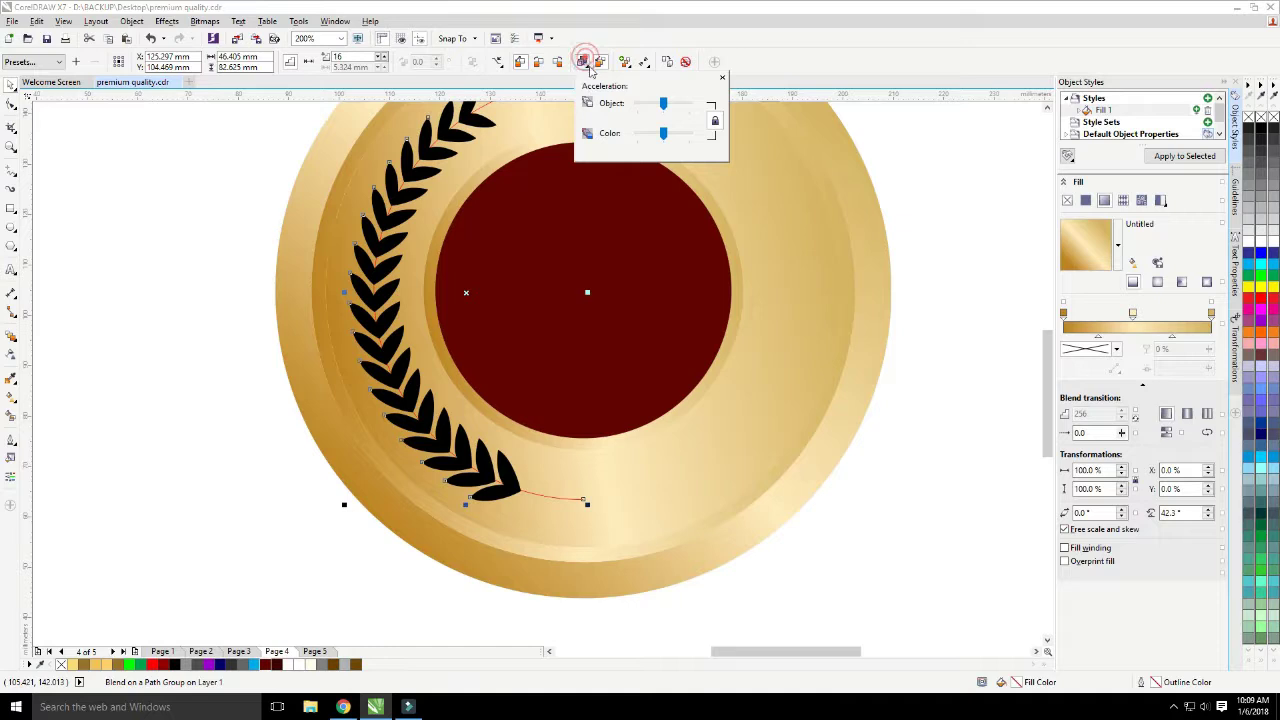
left_click_drag(665, 105, 662, 109)
left_click(433, 177)
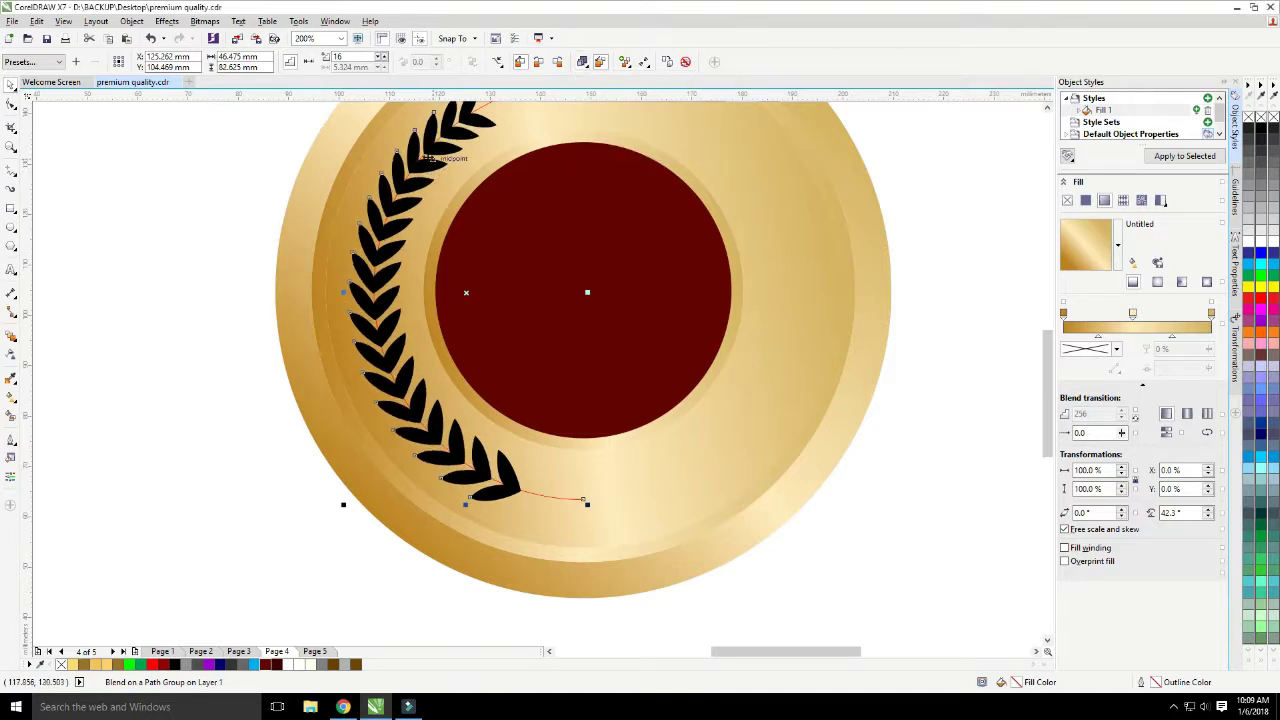
Set the number of leaf blend steps to 18.
left_click(381, 57)
left_click(381, 57)
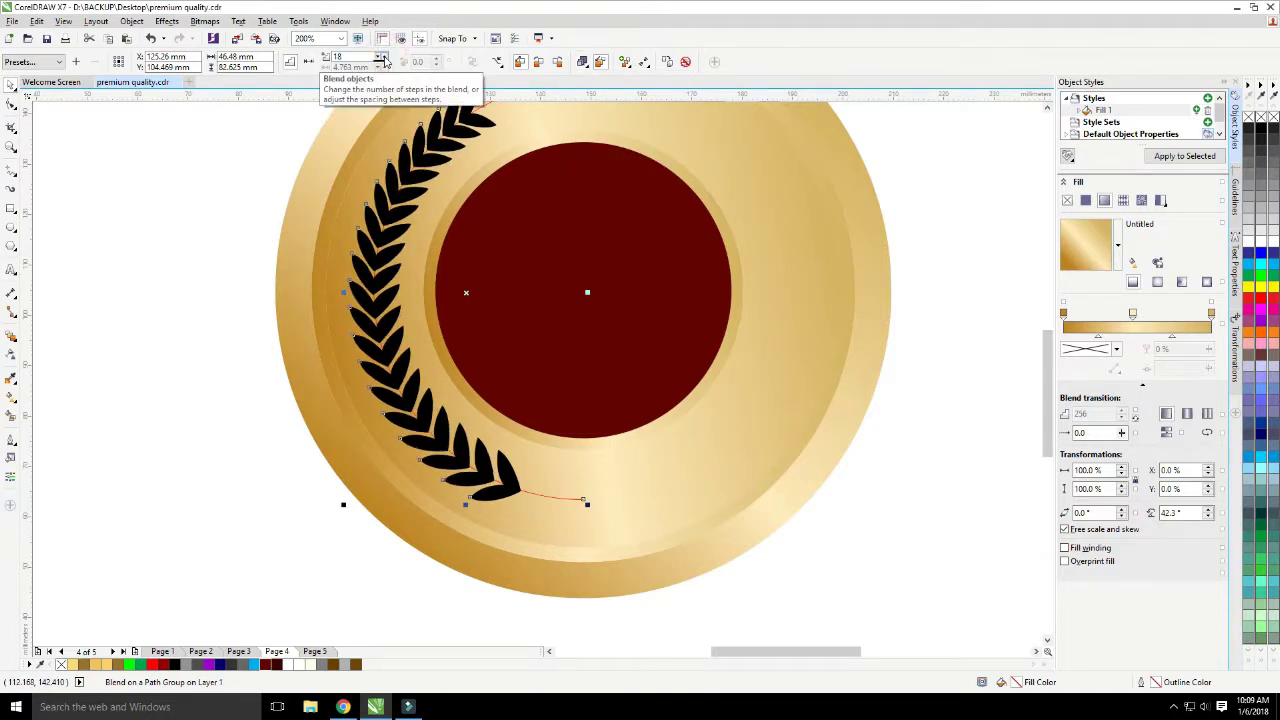
left_click(166, 223)
scroll(296, 250, "down", 2)
scroll(343, 243, "up", 2)
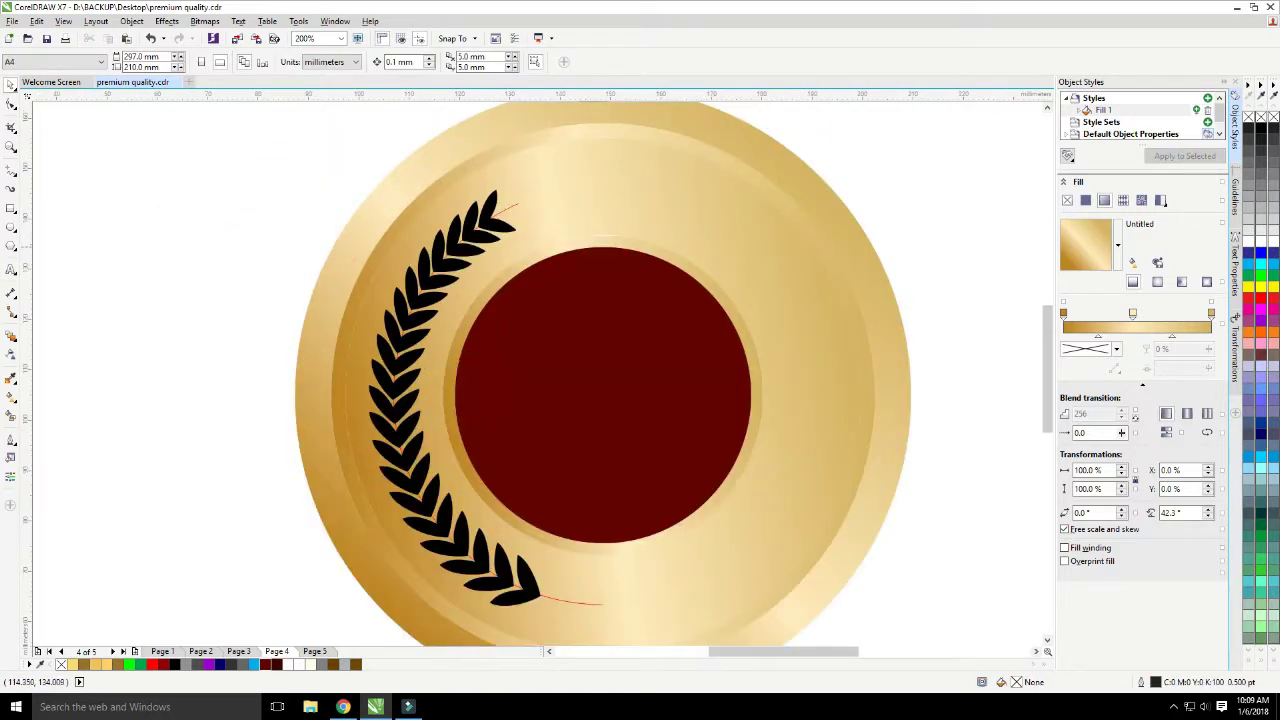
Break the leaf blend apart and group the separated leaves together with the arc.
left_click(488, 214)
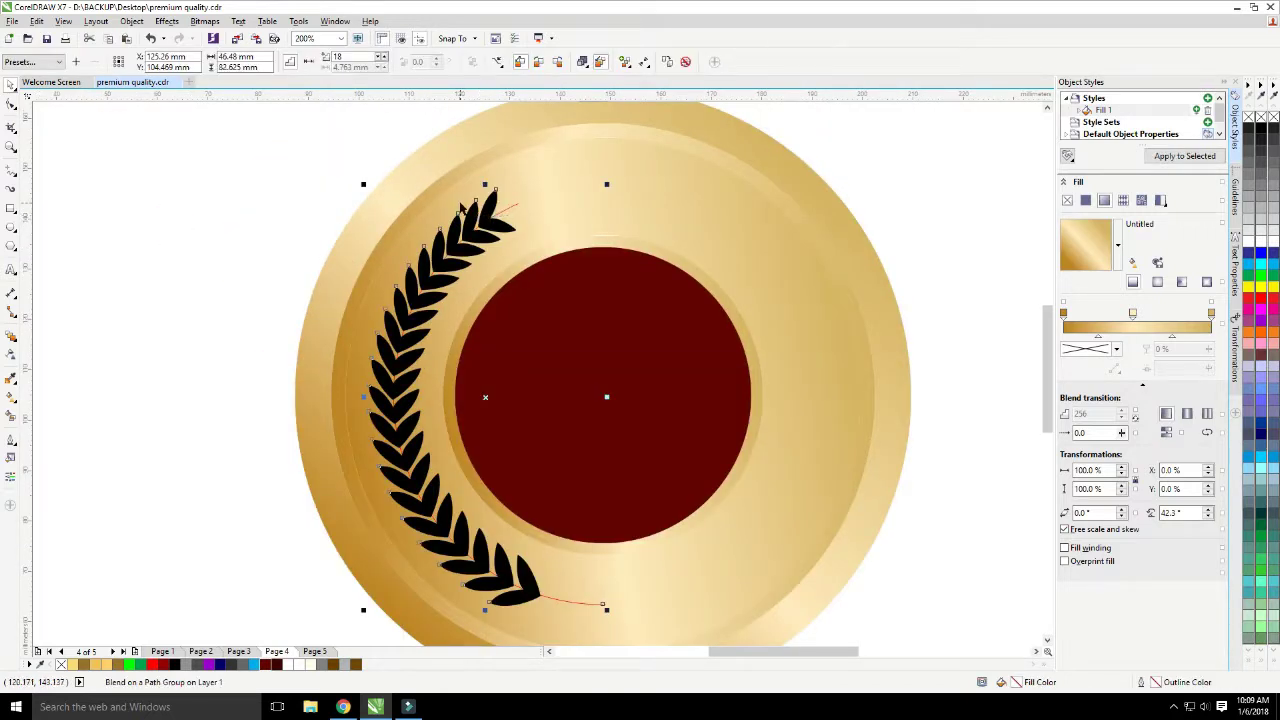
key("ctrl+k")
left_click(598, 64)
key("ctrl+g")
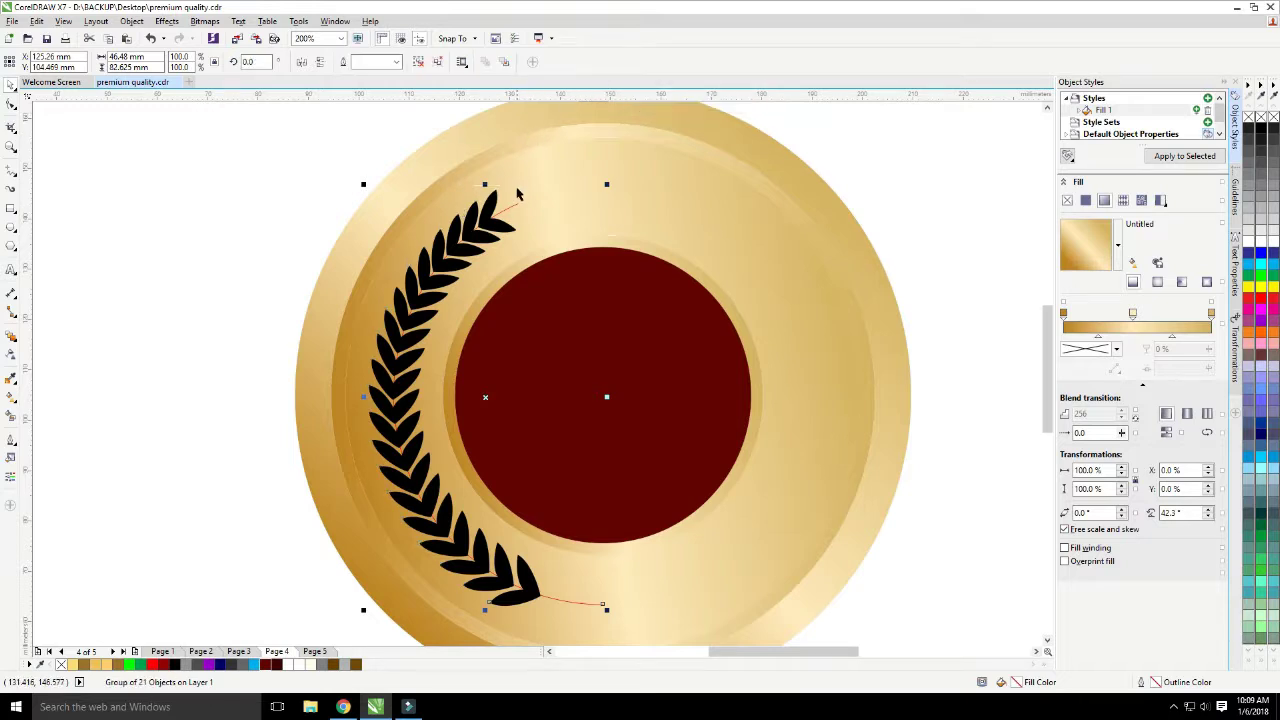
left_click(279, 199)
Draw a small square just beyond the branch's top leaf pair and rotate it 45°.
scroll(361, 220, "up", 5)
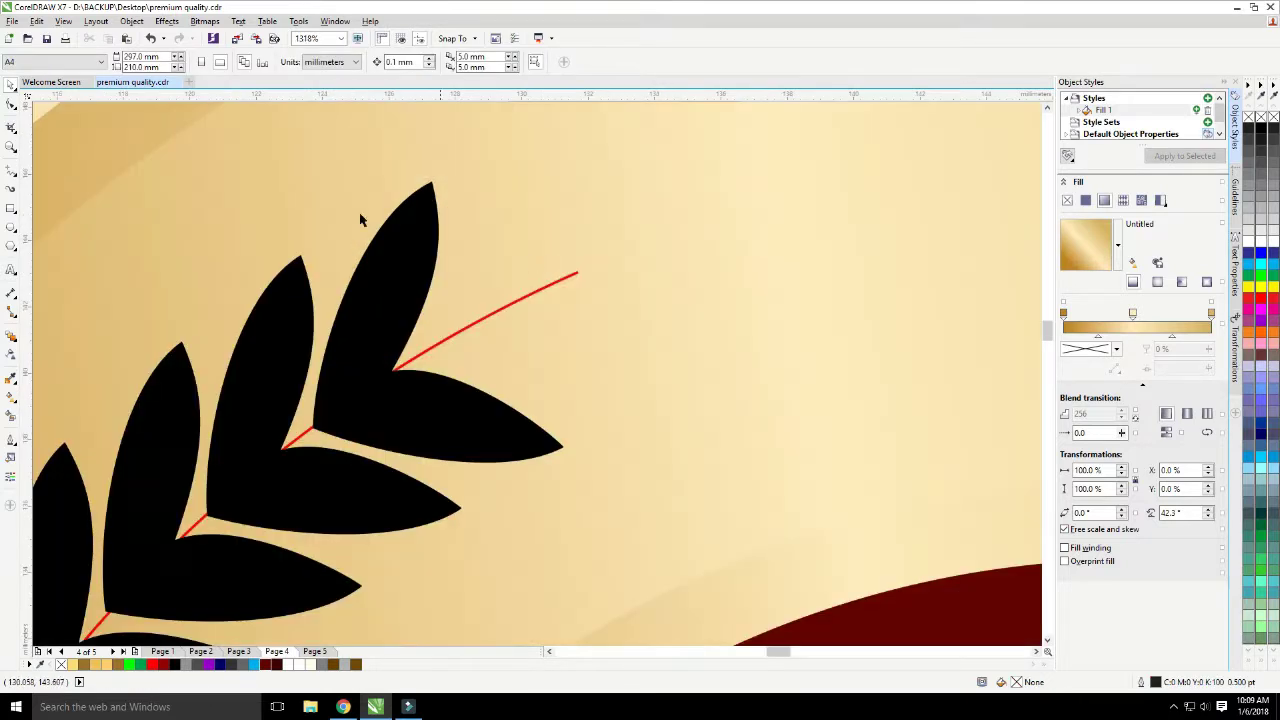
left_click(10, 212)
left_click_drag(495, 203, 605, 311)
left_click(256, 62)
type("45")
key("Return")
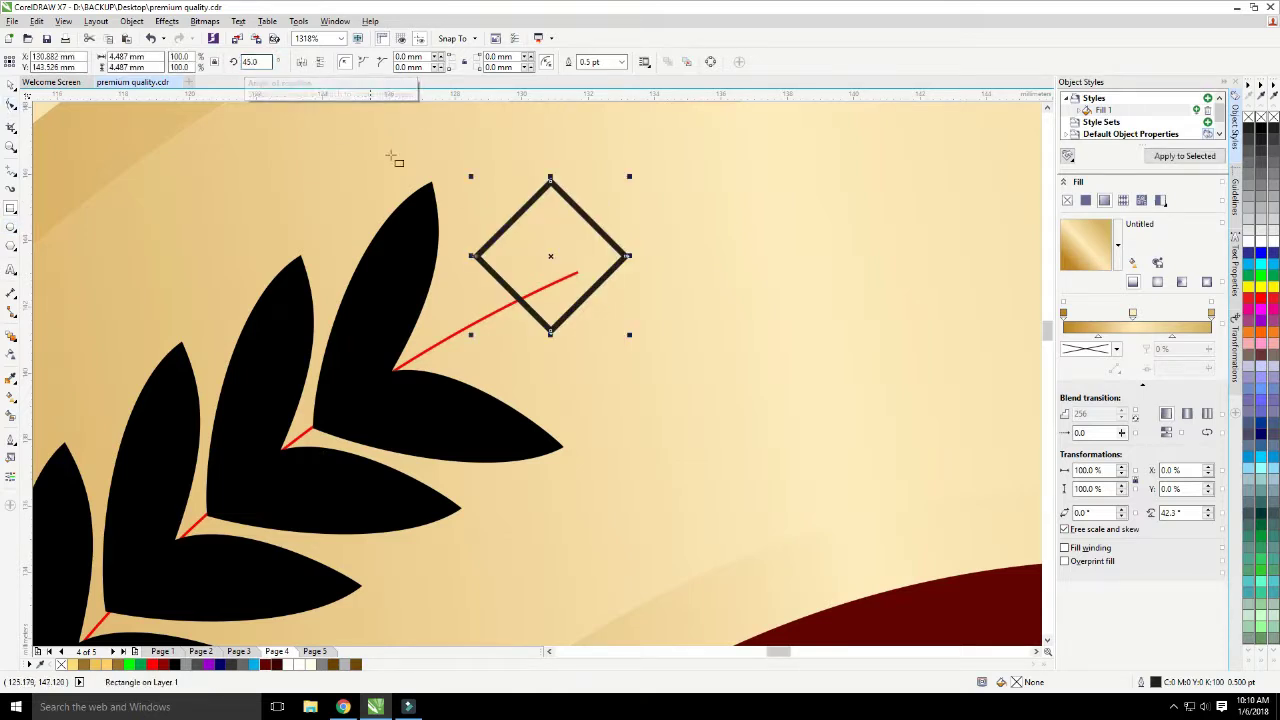
Convert the rotated square to curves with curved segments and pull its top and bottom nodes outward.
left_click(11, 104)
key("ctrl+q")
left_click_drag(453, 147, 631, 316)
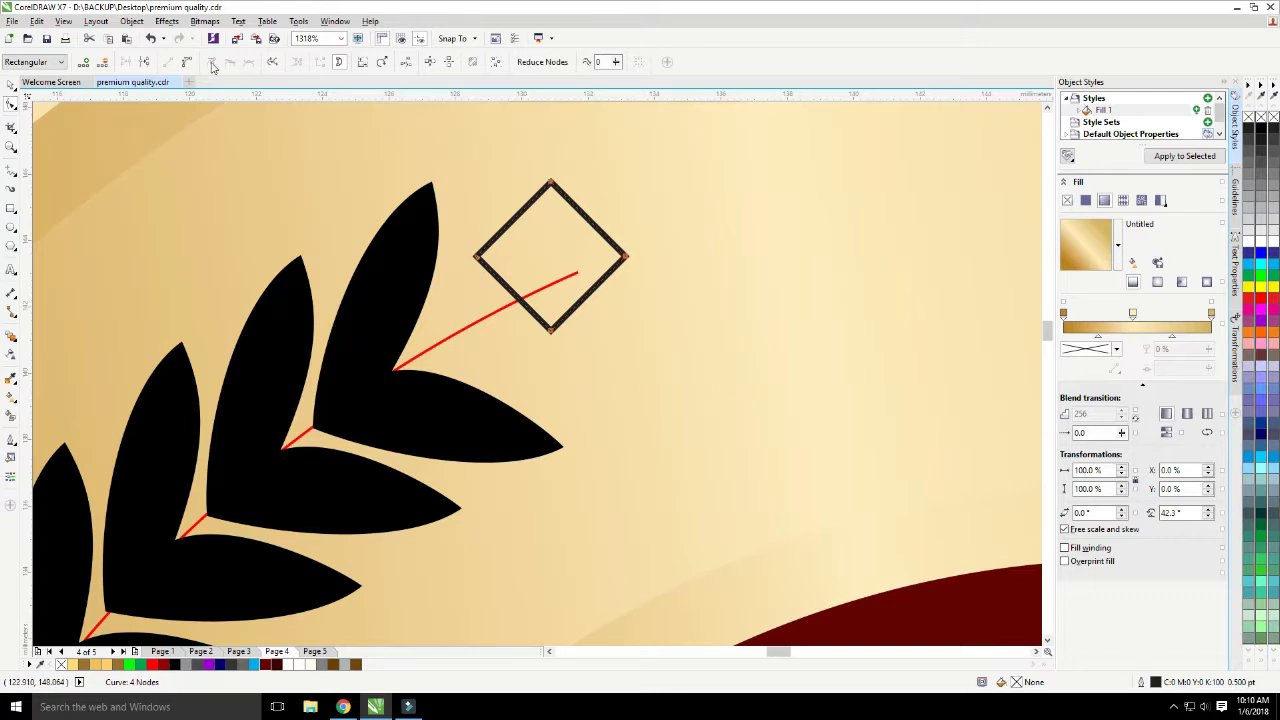
left_click(248, 62)
left_click(251, 64)
left_click_drag(551, 331, 551, 381)
left_click(551, 184)
left_click_drag(551, 187, 550, 127)
Narrow the shape and lengthen its side node handles to form a slim pointed leaf.
key("space")
left_click_drag(629, 256, 594, 256)
key("F10")
left_click_drag(509, 223, 508, 193)
left_click_drag(614, 220, 595, 195)
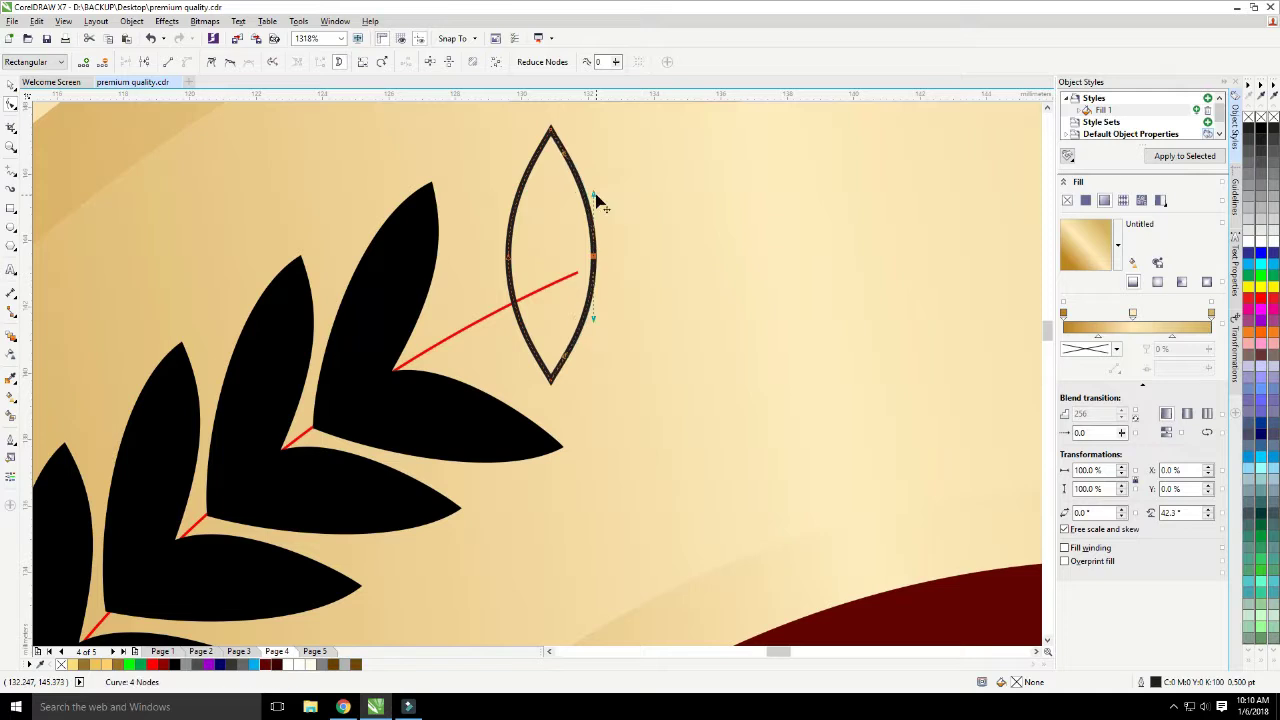
Rotate the leaf to about 296.8°, place it over the arc's upper end and colour it black.
key("space")
left_click(594, 186)
left_click_drag(597, 126, 611, 248)
left_click(611, 240)
left_click_drag(664, 209, 670, 228)
left_click(617, 264)
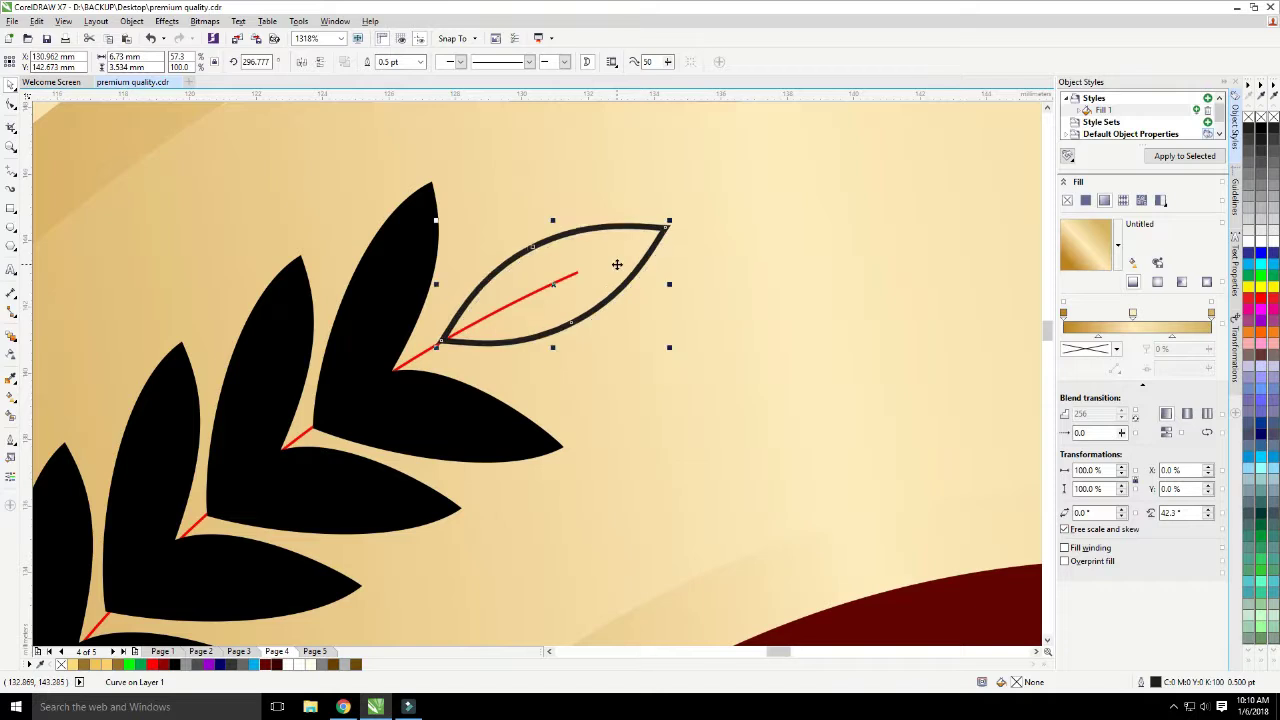
left_click(1260, 138)
key("Escape")
Cut the red arc down to its short lower section extending from the bottom leaf, removing the rest.
scroll(728, 234, "down", 10)
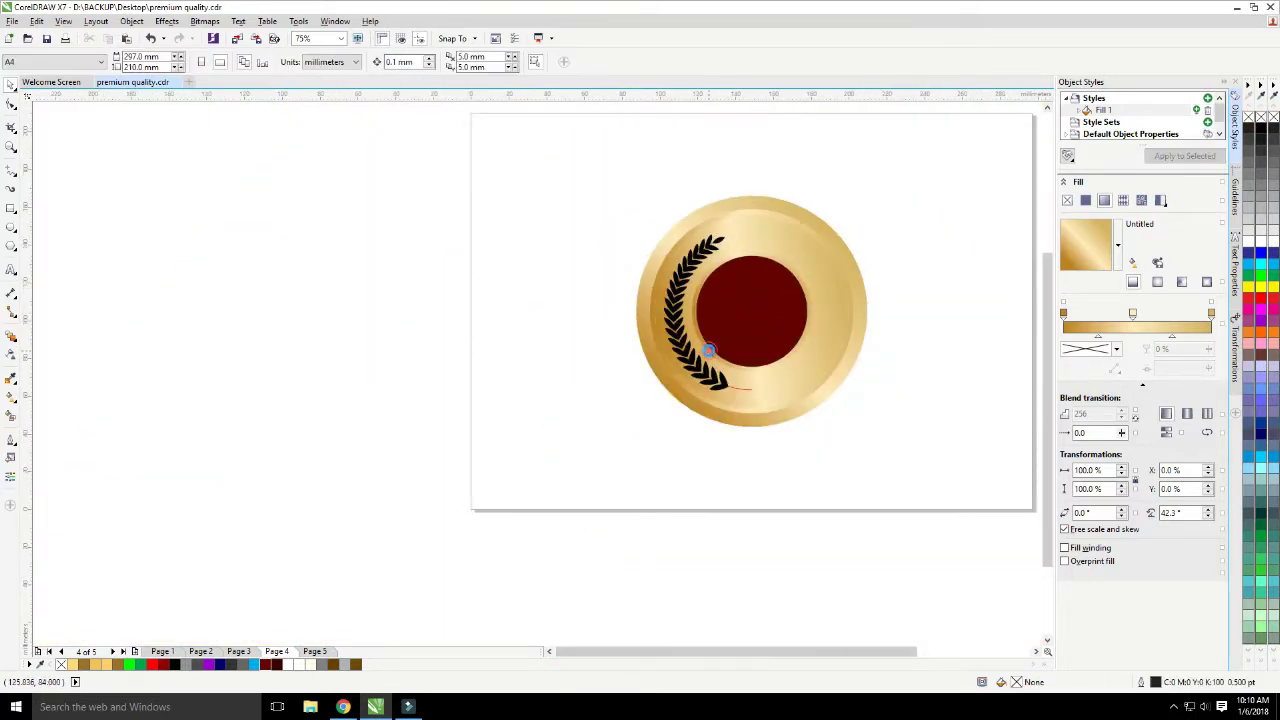
scroll(709, 351, "up", 2)
left_click(585, 445)
left_click(18, 106)
key("F2")
left_click_drag(519, 386, 628, 470)
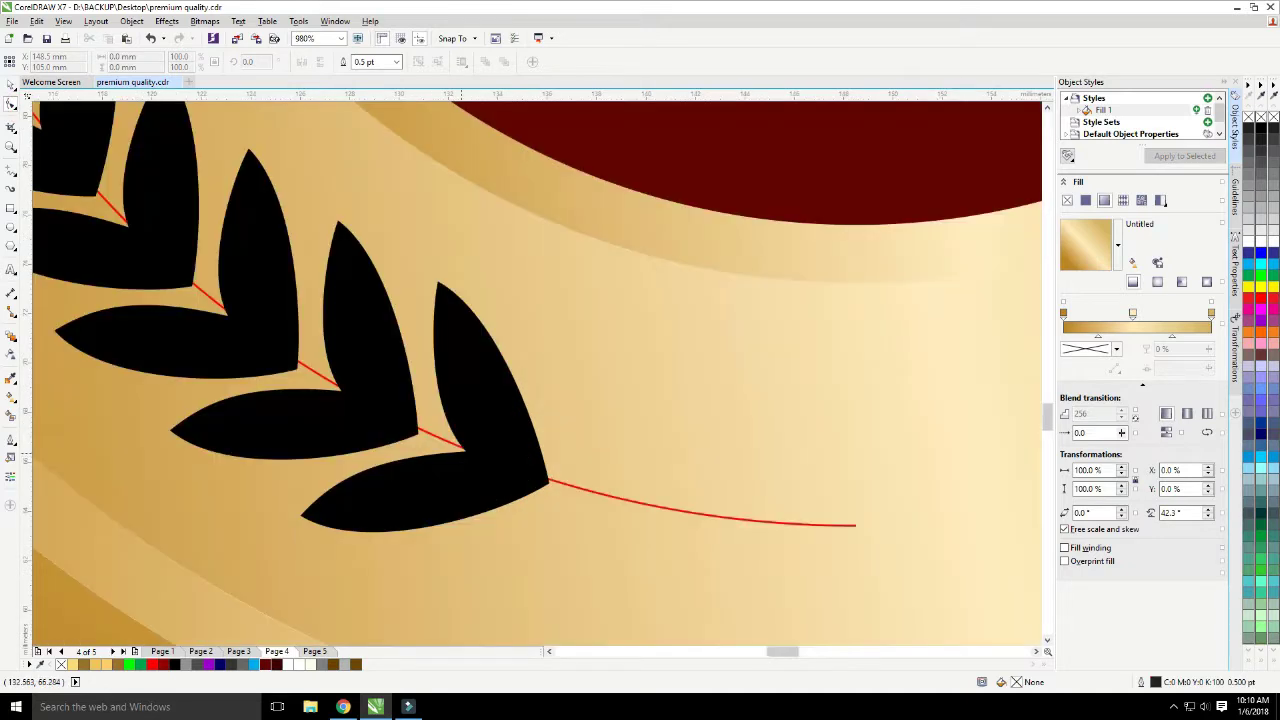
left_click(570, 485)
scroll(520, 337, "down", 8)
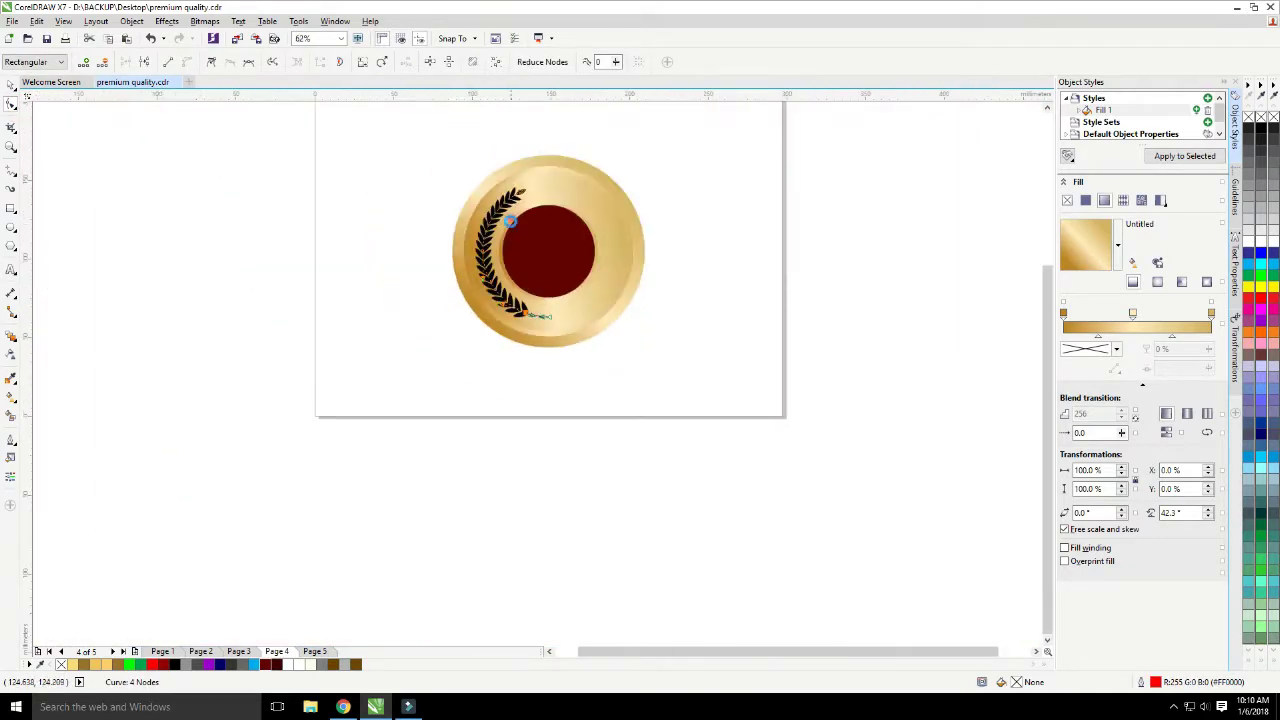
scroll(543, 367, "up", 2)
scroll(355, 416, "down", 1)
scroll(363, 557, "up", 1)
left_click(574, 419)
key("F10")
left_click(286, 363)
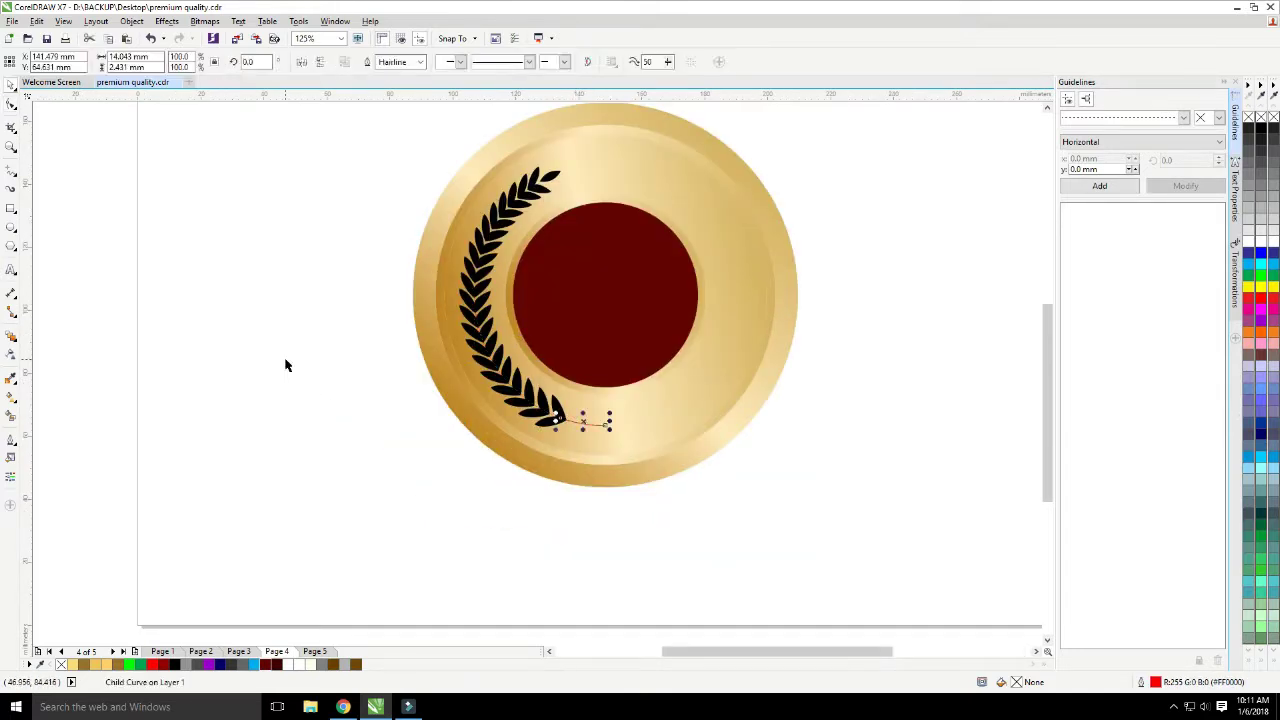
Try a 2 pt outline on the whole leaf group and undo it.
left_click_drag(369, 113, 668, 488)
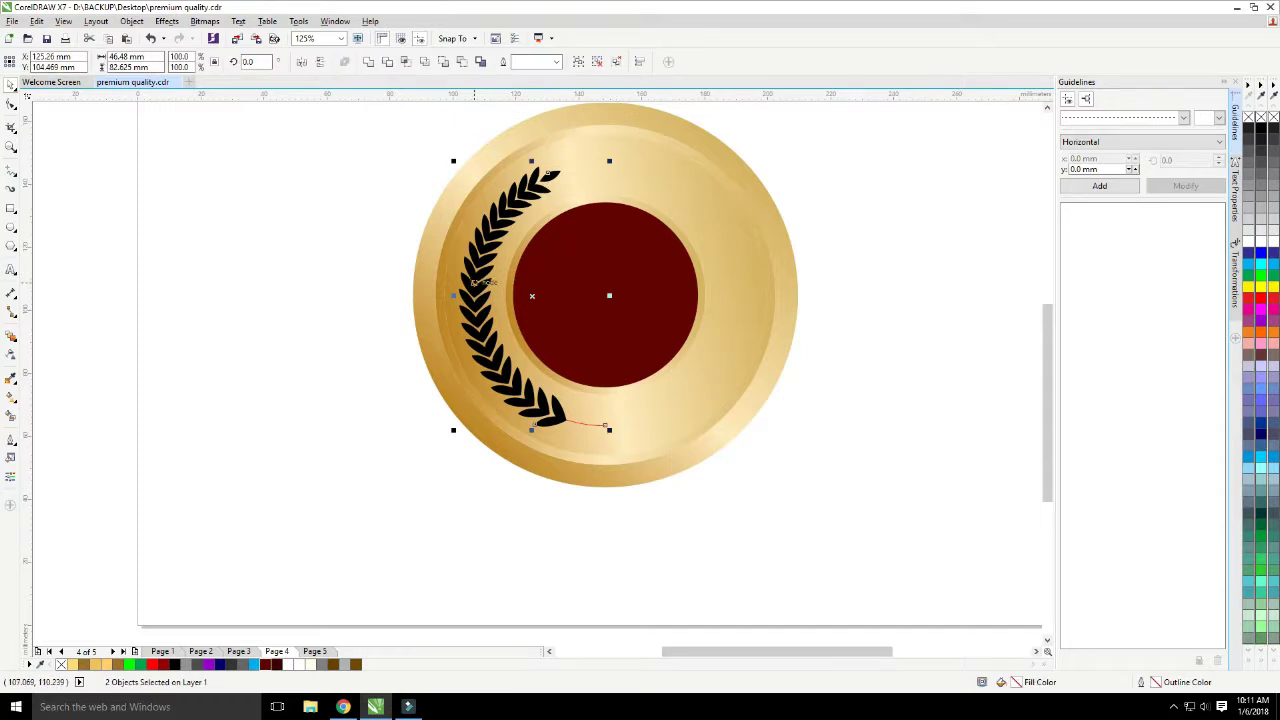
key("Escape")
scroll(599, 427, "up", 8)
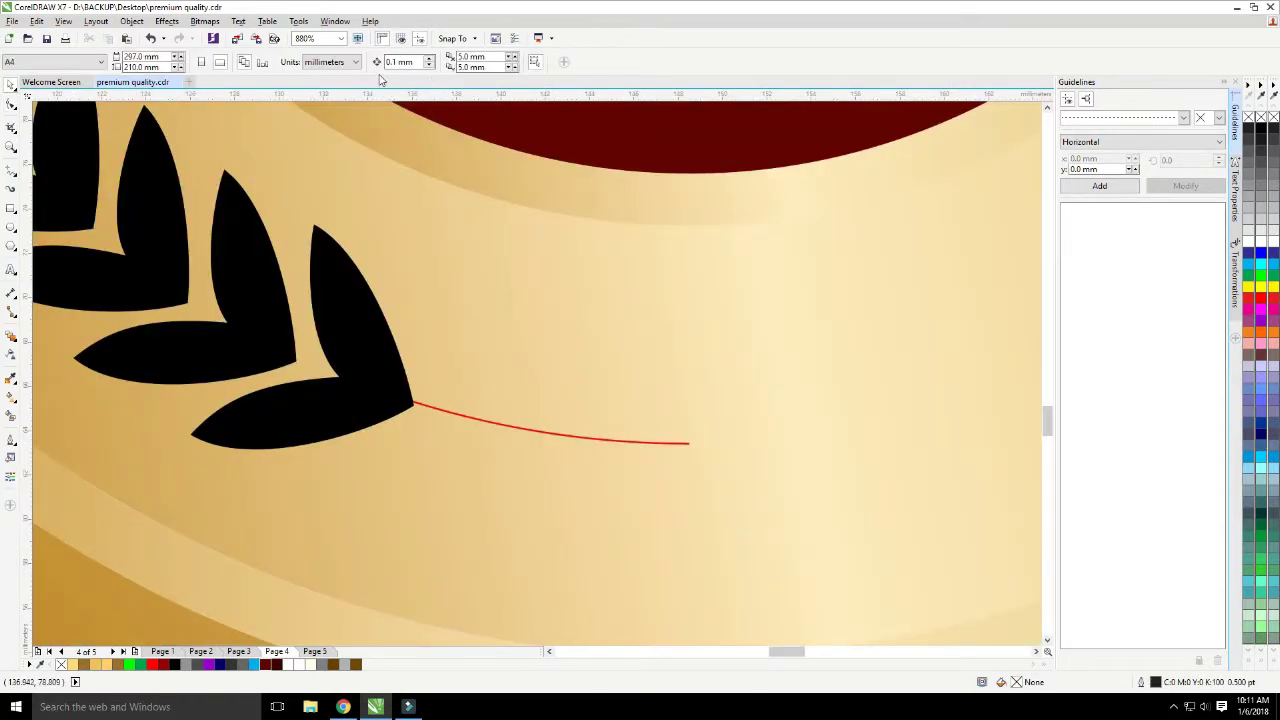
left_click(530, 430)
left_click(380, 61)
type("2")
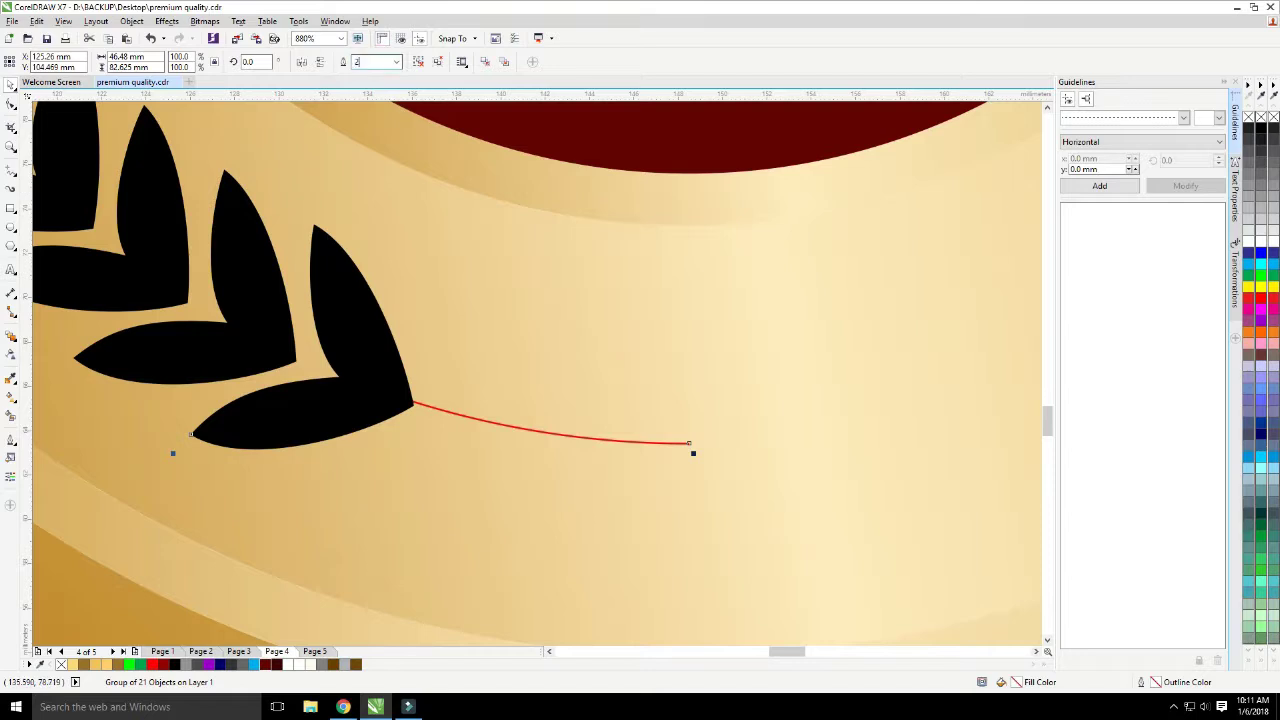
key("Return")
key("ctrl+z")
Set the red stem curve's outline width to 2 pt and convert that outline to an object.
left_click(492, 408, "ctrl")
left_click(396, 62)
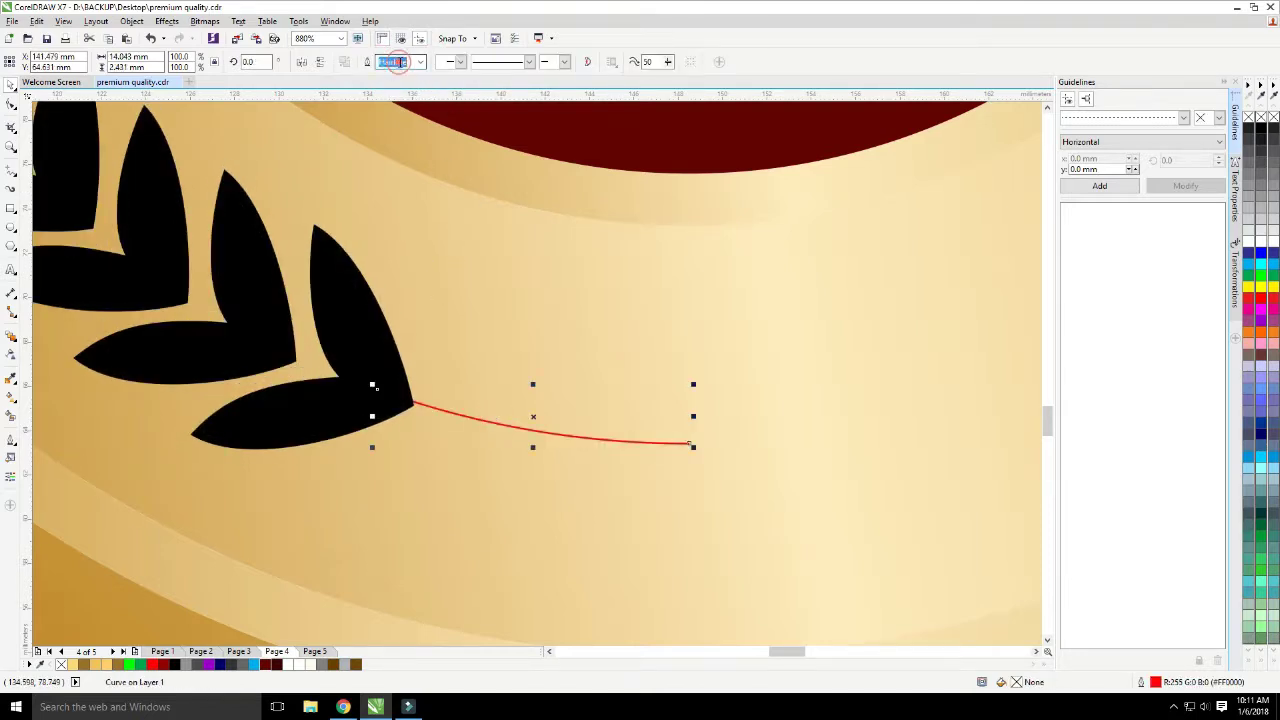
type("2")
key("Return")
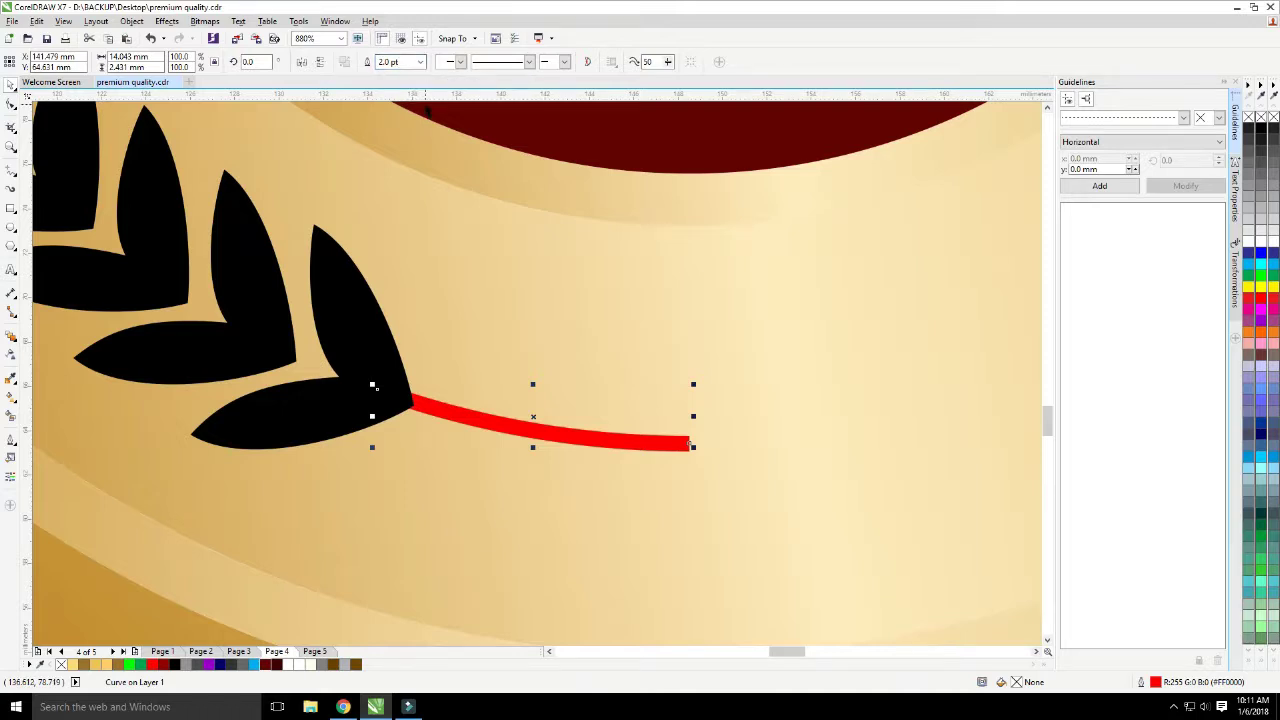
key("ctrl+shift+q")
Reshape the stem's nodes so it curves downward and widens toward its free end.
scroll(620, 418, "down", 2)
scroll(630, 423, "up", 1)
left_click(14, 108)
left_click(50, 104)
left_click_drag(532, 353, 580, 350)
scroll(577, 398, "up", 2)
left_click_drag(613, 419, 598, 433)
left_click_drag(548, 434, 566, 400)
double_click(376, 311)
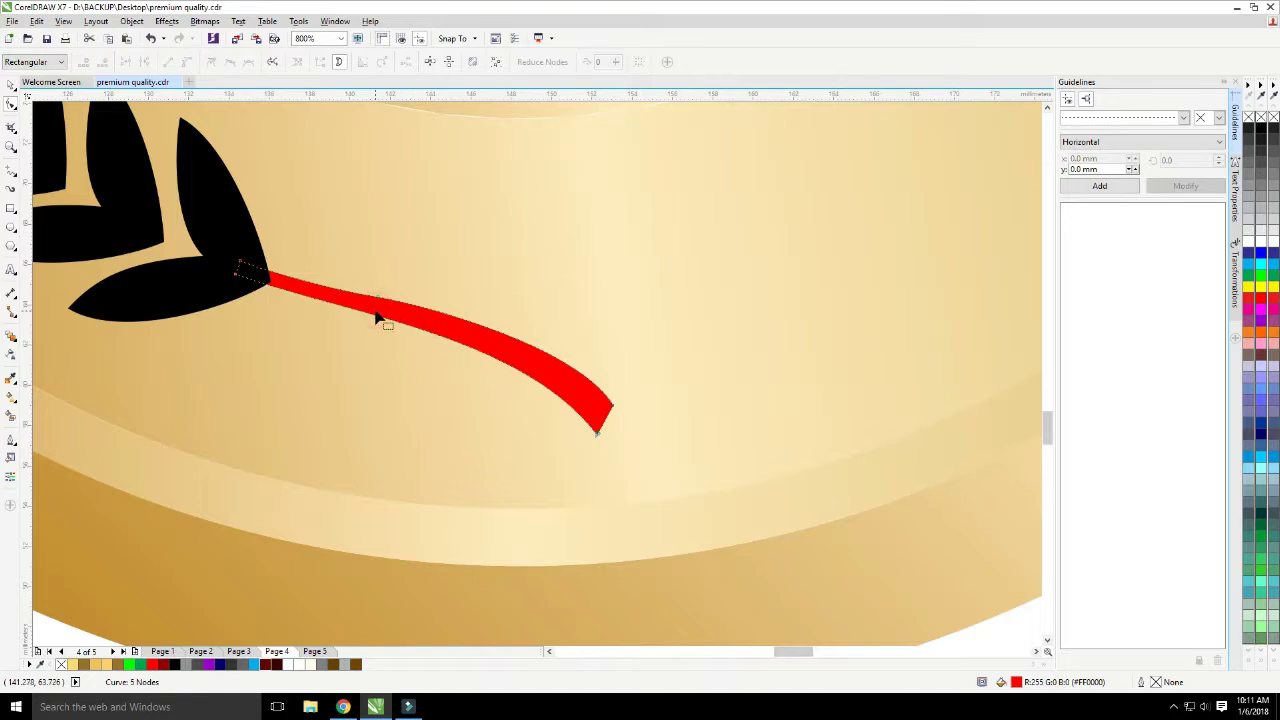
Fill the reshaped stem with black to match the leaves.
scroll(405, 327, "down", 3)
scroll(252, 222, "up", 1)
key("space")
left_click(1261, 128)
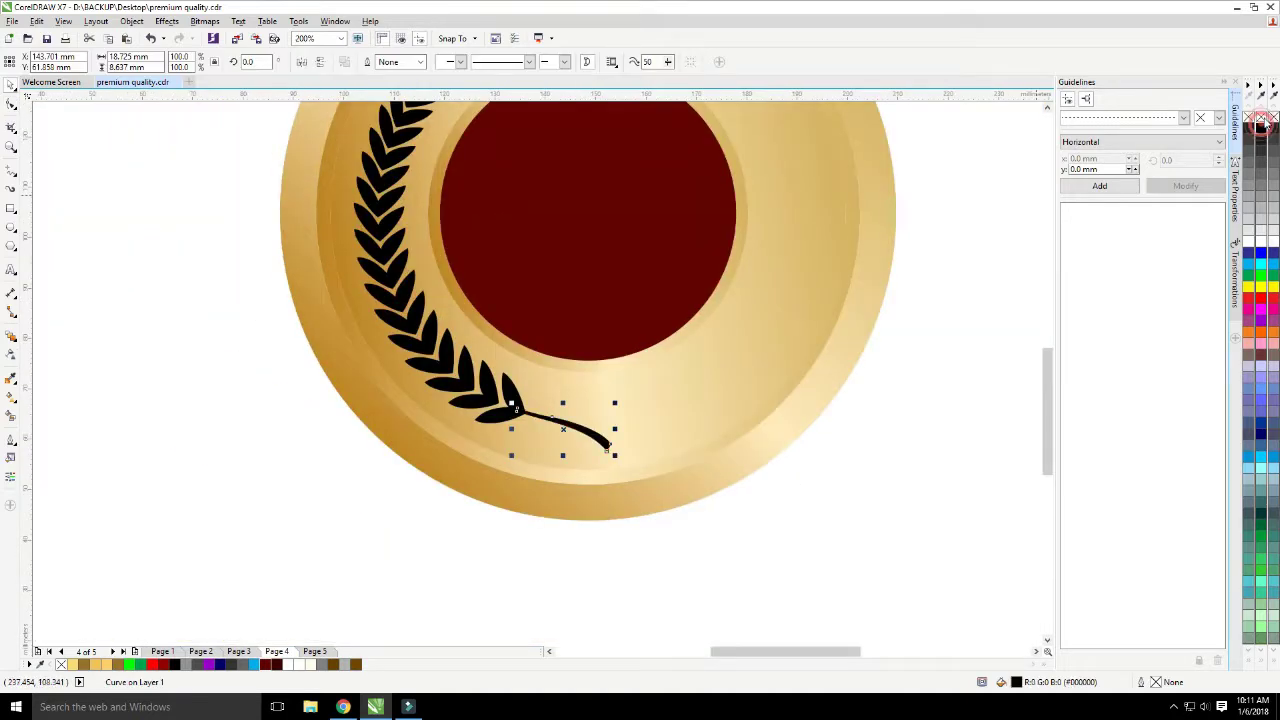
left_click(276, 255)
Select all leaves and the stem, ungroup them and weld them into a single laurel branch.
scroll(277, 251, "down", 1)
left_click_drag(249, 114, 456, 370)
key("ctrl+g")
left_click(438, 62)
left_click(373, 61)
Duplicate the laurel branch onto the badge's right side, mirror the copy horizontally and nudge it left so the stems cross symmetrically.
left_click_drag(339, 199, 461, 191)
right_click(461, 191)
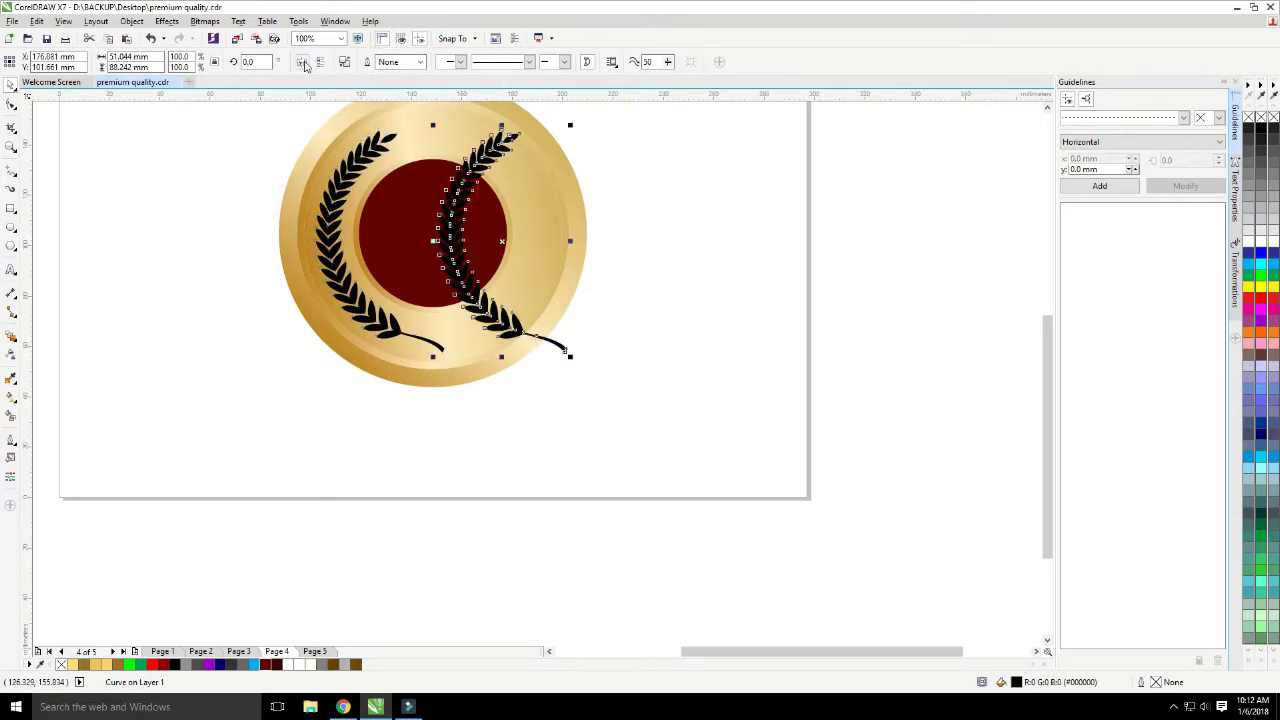
left_click(302, 62)
key("Left")
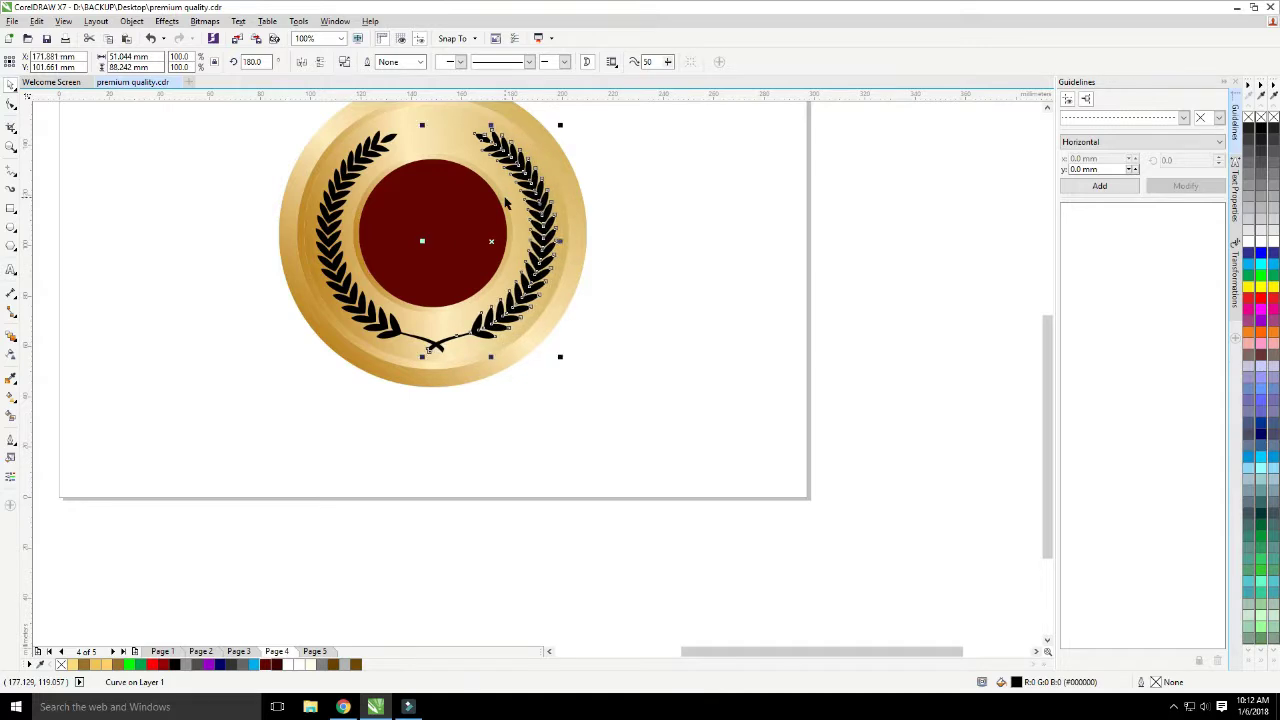
key("Left")
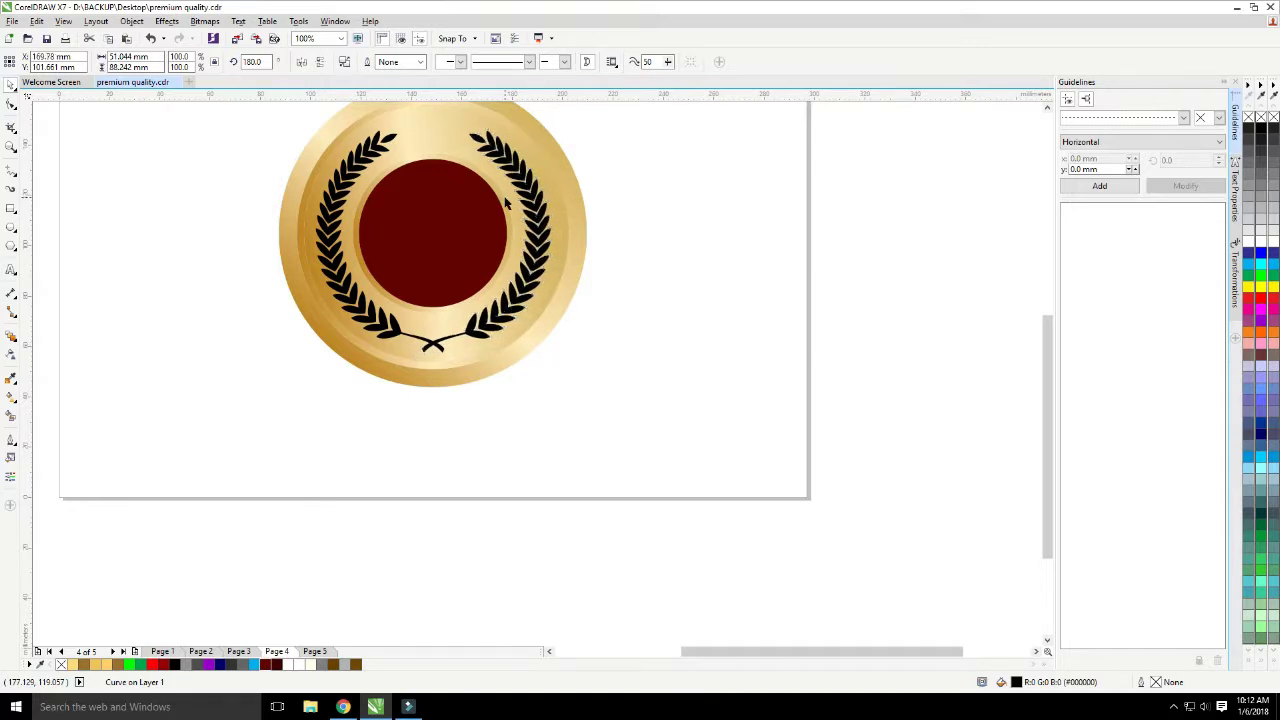
left_click(658, 225)
Make a copy of the maroon centre circle scaled down to 56.03 mm toward its lower-right corner.
scroll(590, 250, "down", 1)
scroll(516, 255, "up", 1)
left_click(519, 343)
scroll(519, 345, "up", 1)
left_click(522, 318)
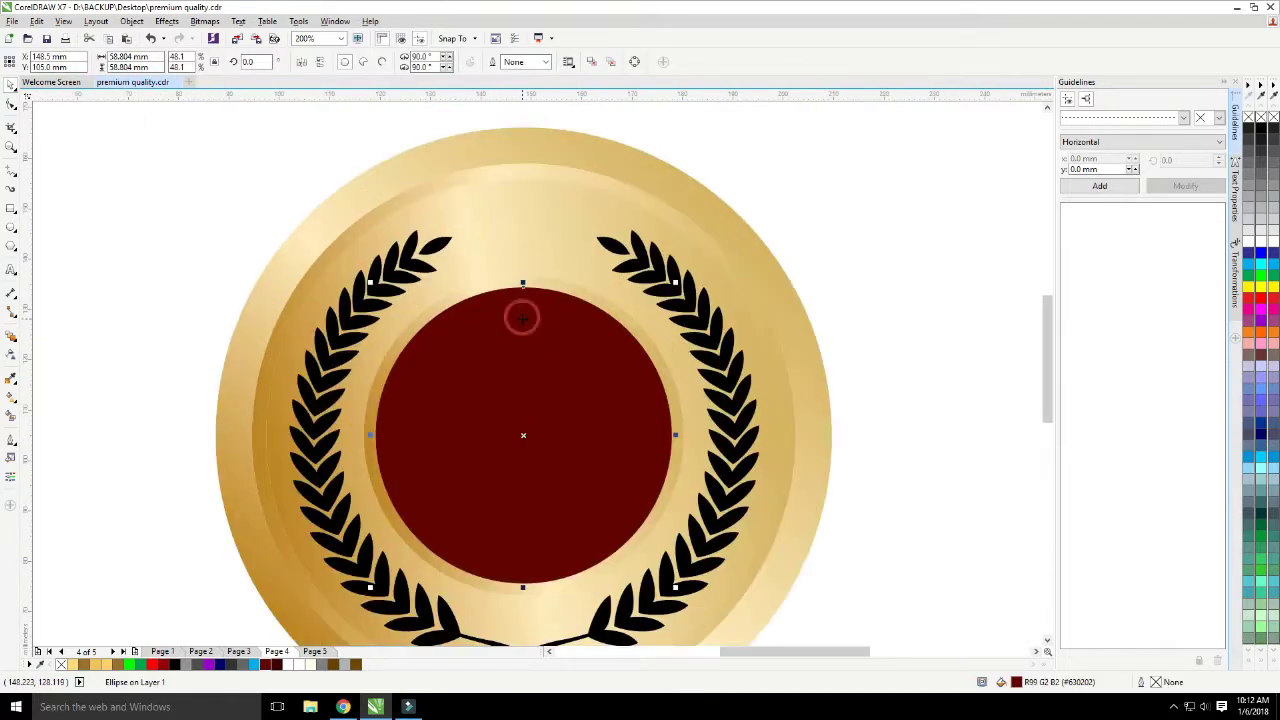
left_click_drag(370, 283, 384, 294)
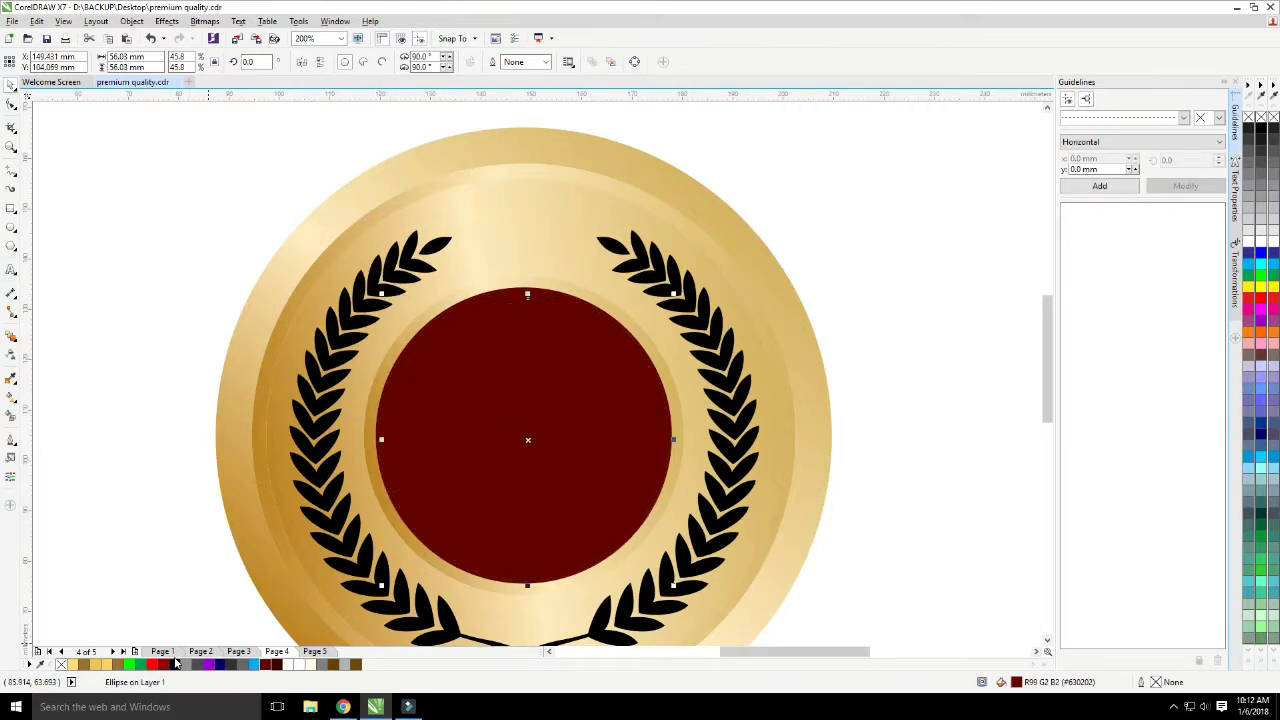
Fill the smaller centre circle with dark red and the larger one behind it with dark maroon #3D0000.
left_click(165, 665)
left_click(449, 316)
left_click(277, 664)
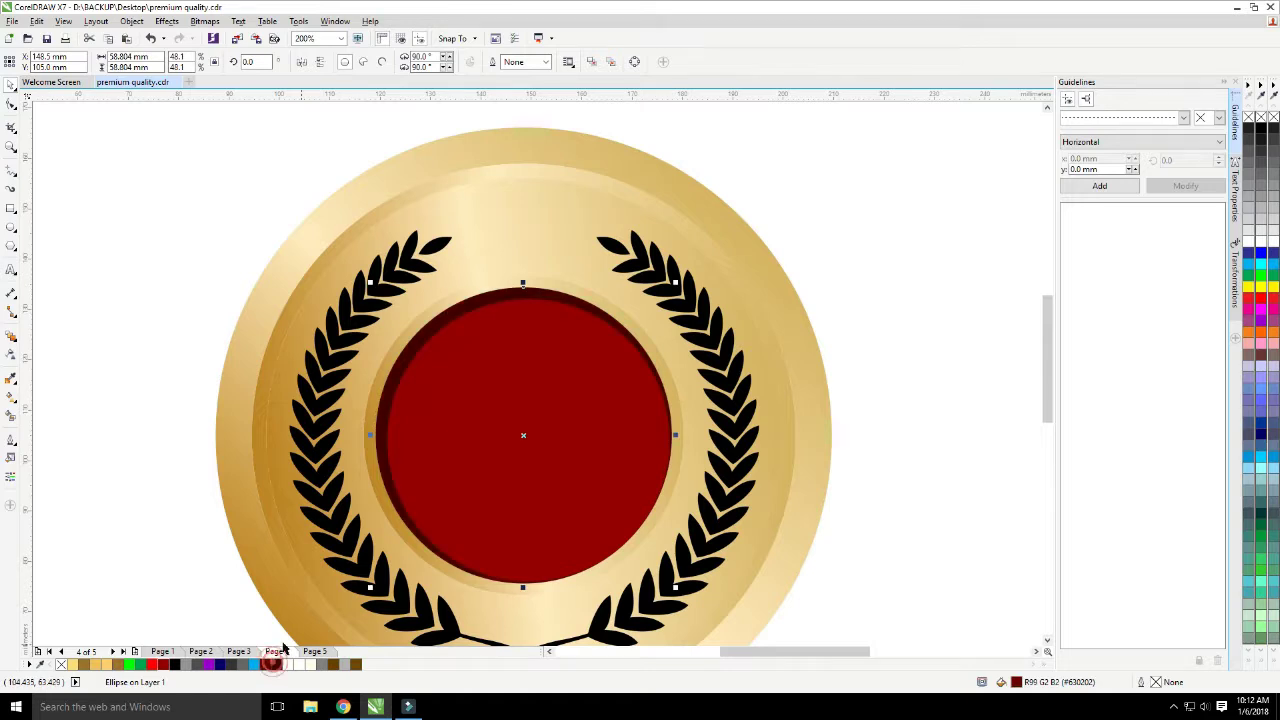
Blend the larger dark maroon circle into the smaller red circle with 20 steps to create an inner shadow.
scroll(440, 390, "up", 2)
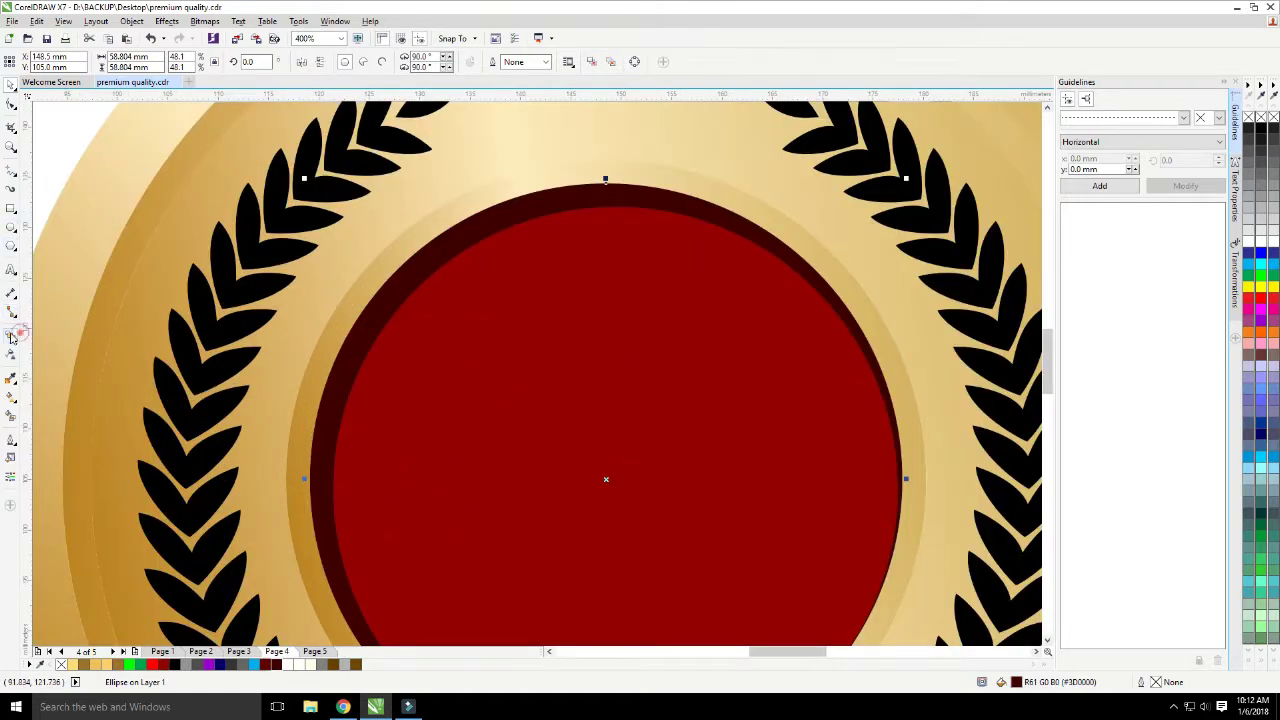
left_click(12, 338)
left_click(34, 364)
left_click_drag(412, 272, 434, 303)
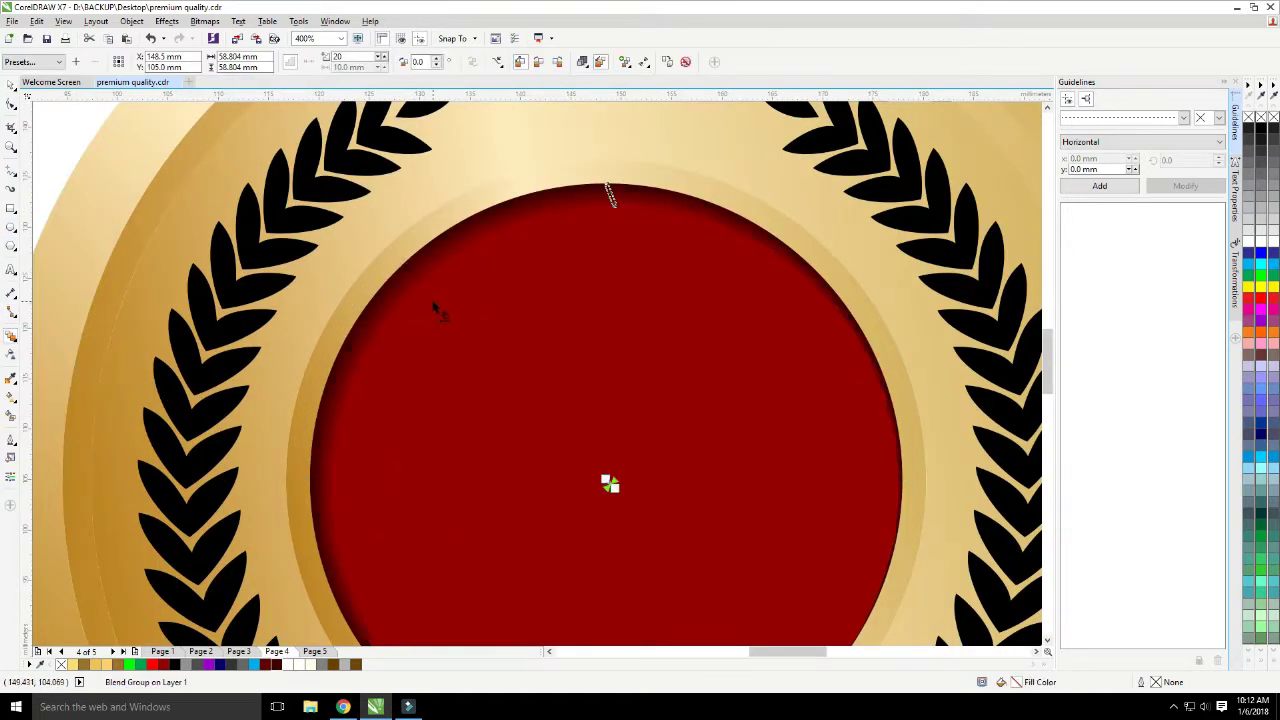
Scale the smaller red centre circle down to 52.905 mm so it sits centred inside the dark shadow edge.
scroll(434, 303, "down", 1)
left_click(11, 86)
left_click(131, 331)
scroll(476, 468, "up", 1)
left_click(506, 421)
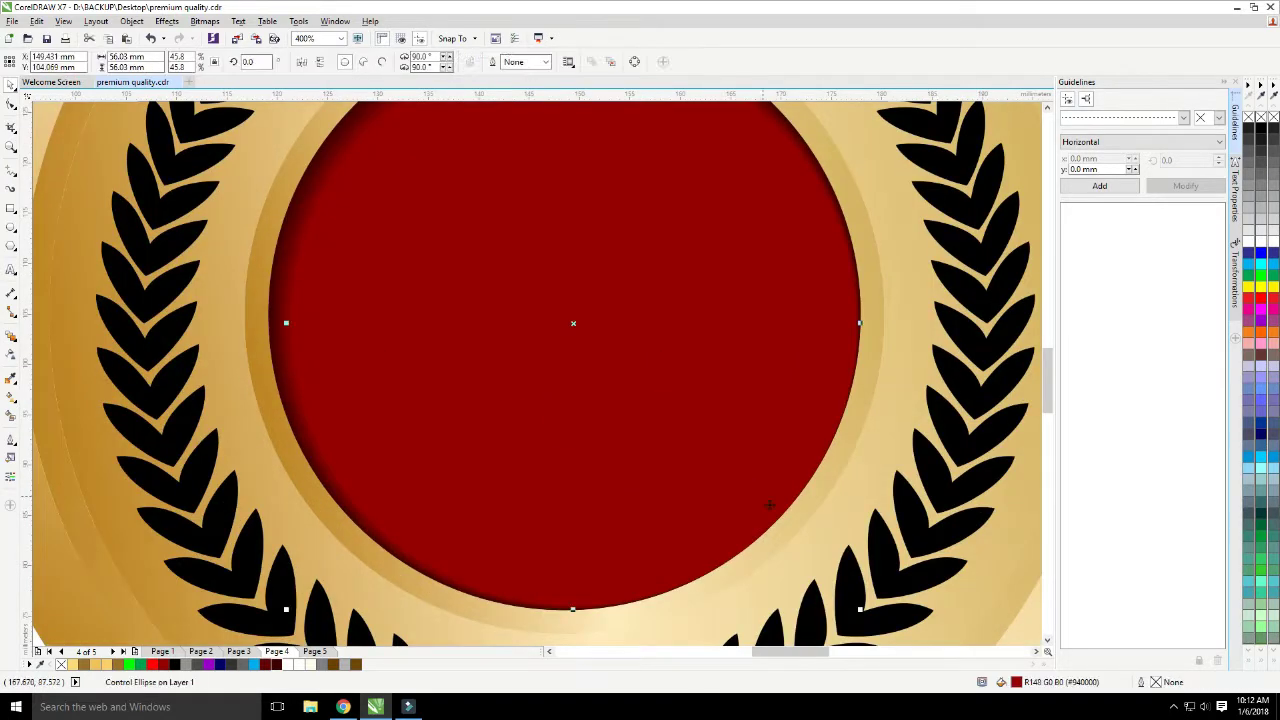
left_click_drag(860, 608, 837, 586)
scroll(837, 586, "down", 2)
left_click_drag(557, 307, 563, 313)
Give the red centre circle an elliptical fountain fill with dark red as its centre colour.
double_click(12, 460)
left_click(799, 162)
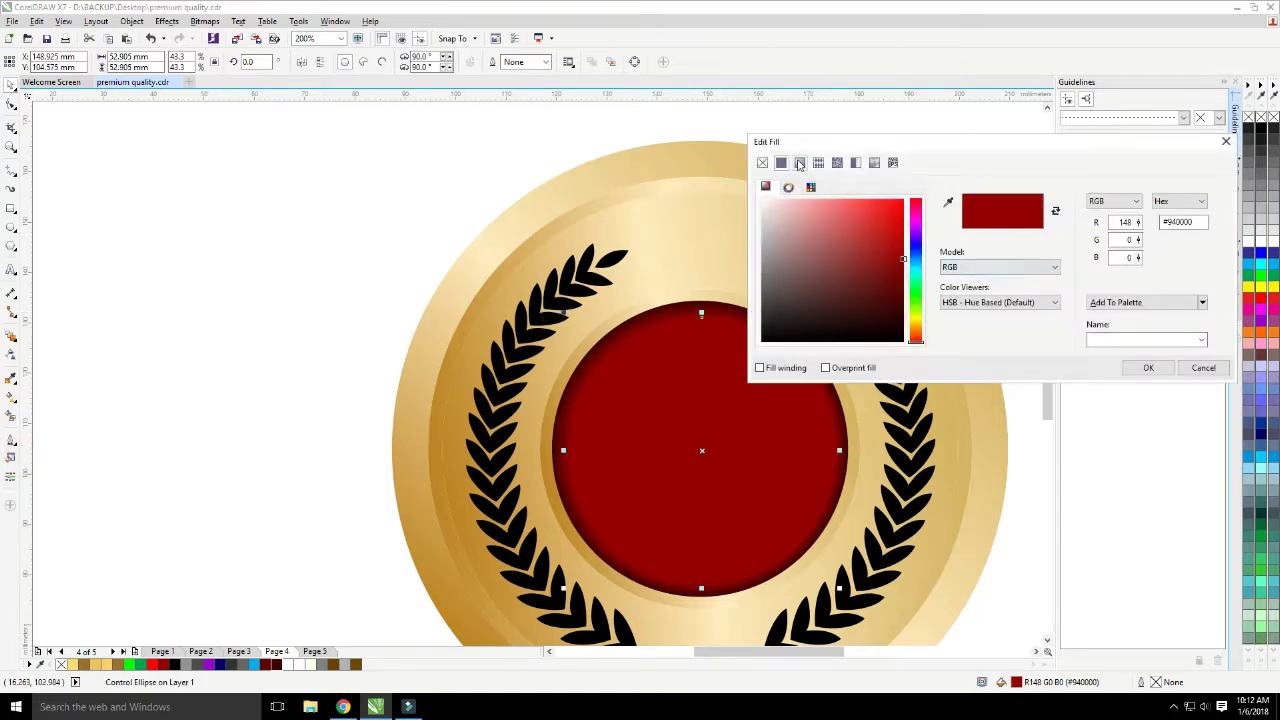
left_click(969, 213)
left_click(931, 298)
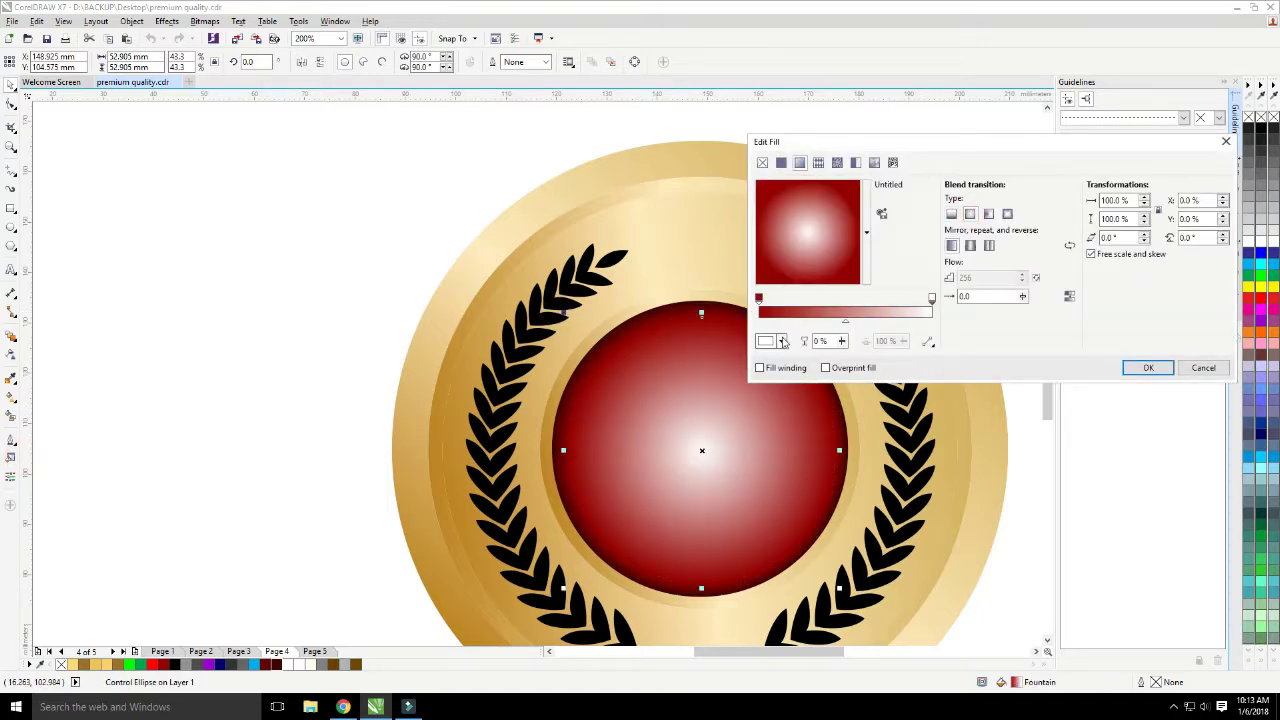
left_click(782, 341)
left_click(810, 369)
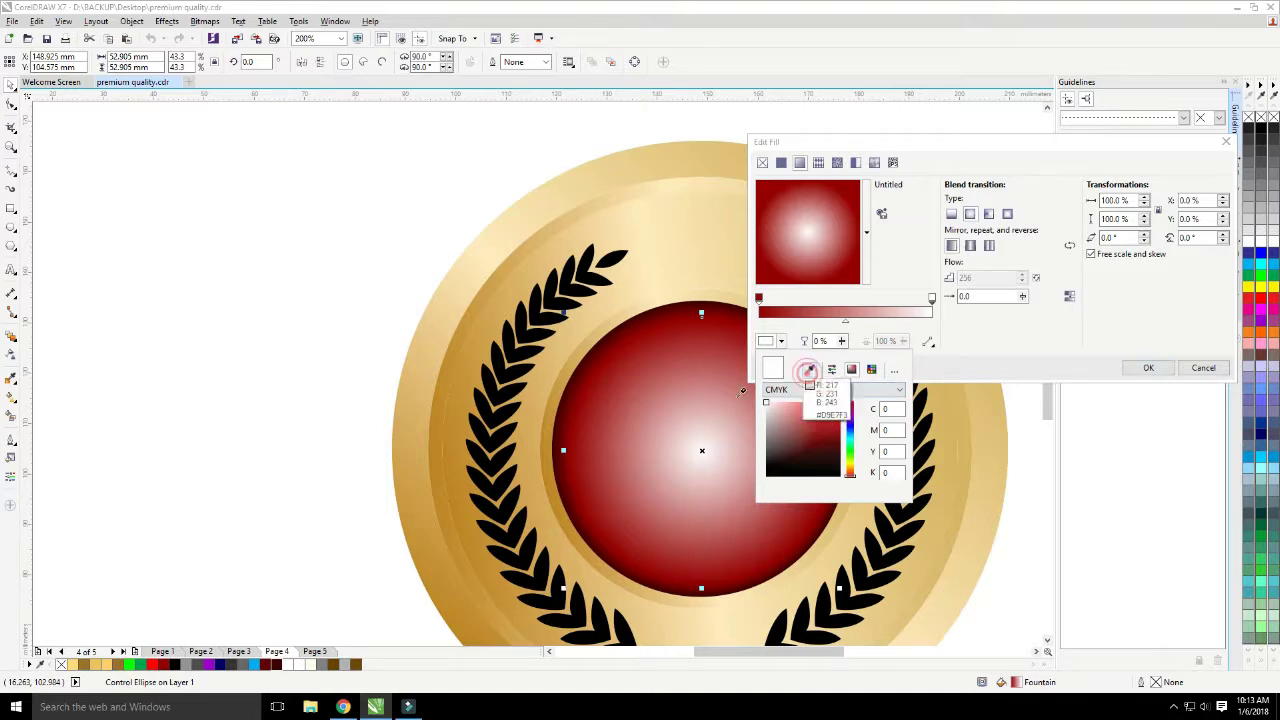
left_click(150, 664)
Set the fountain fill's outer colour to dark maroon #630202 and shift the gradient centre up to Y 18%.
left_click(759, 299)
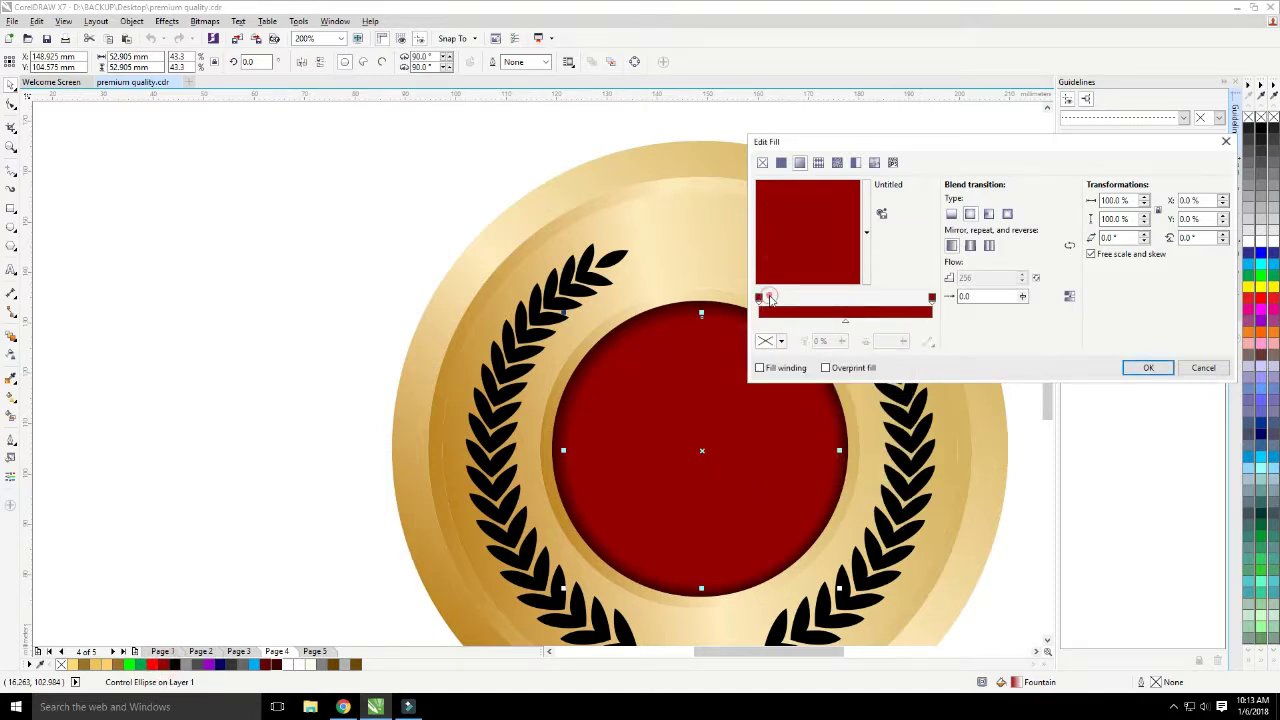
left_click(782, 341)
left_click(810, 369)
left_click(287, 662)
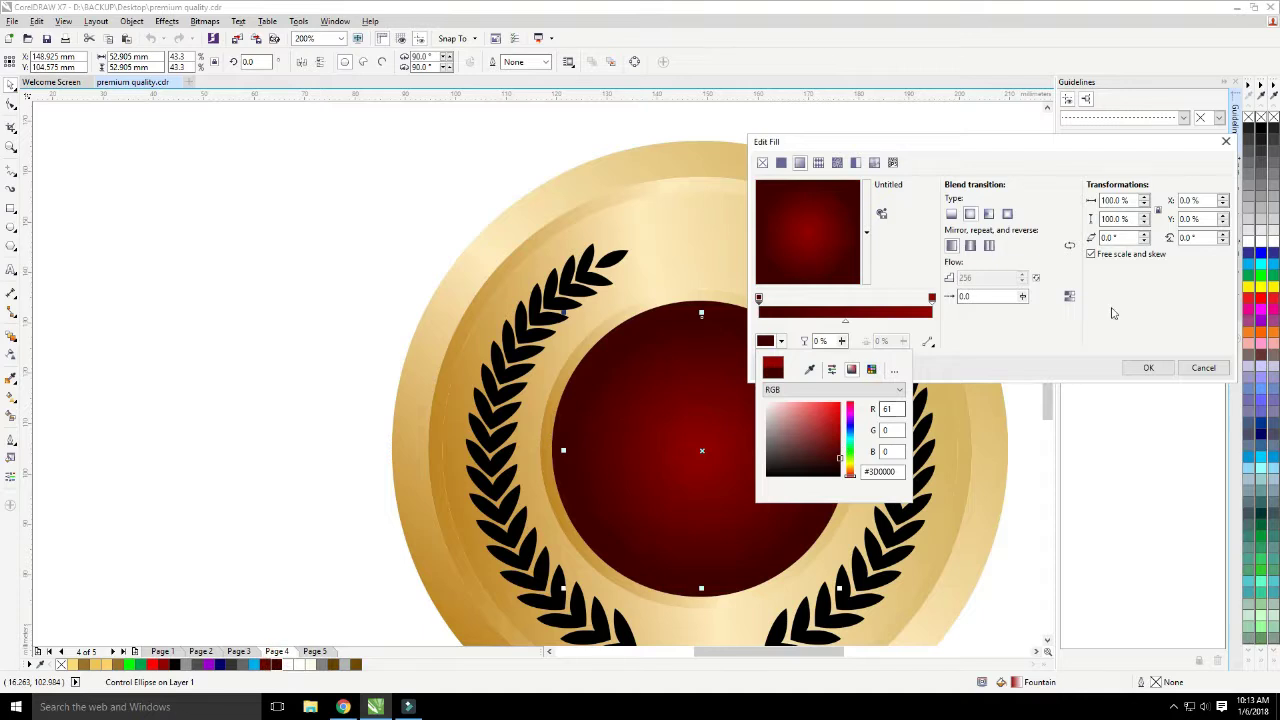
left_click(812, 369)
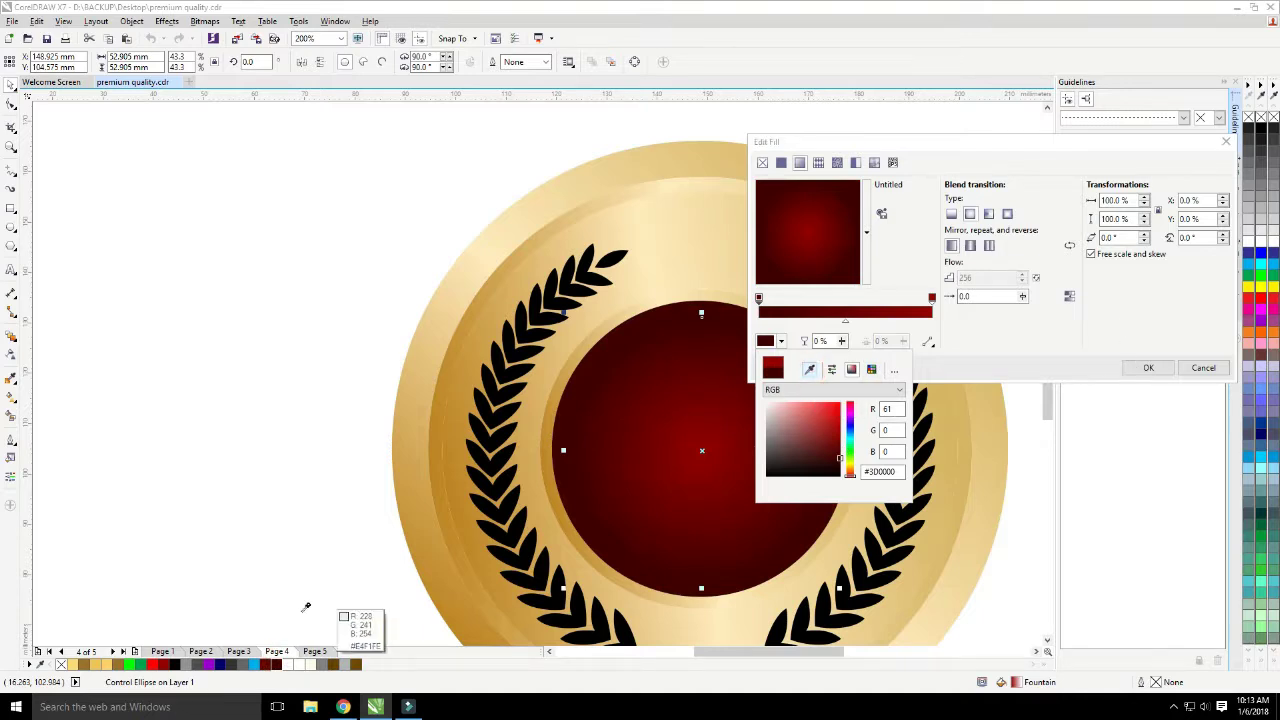
left_click(267, 666)
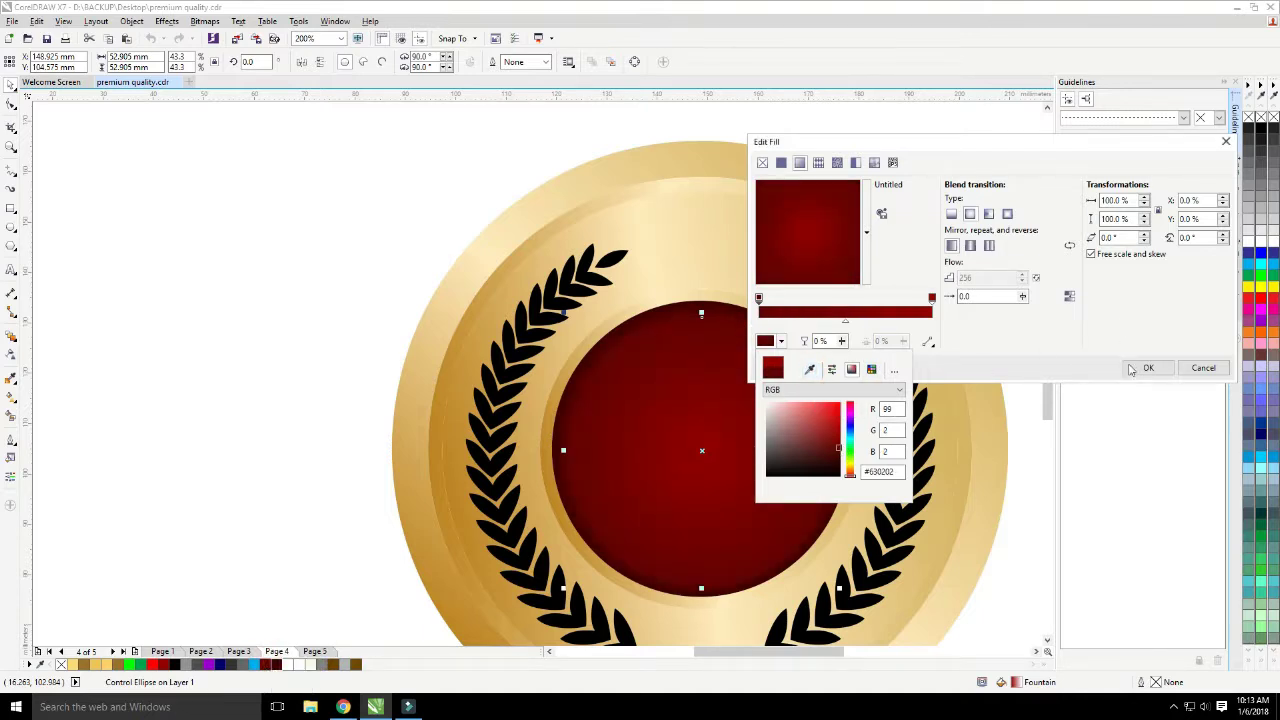
left_click(825, 246)
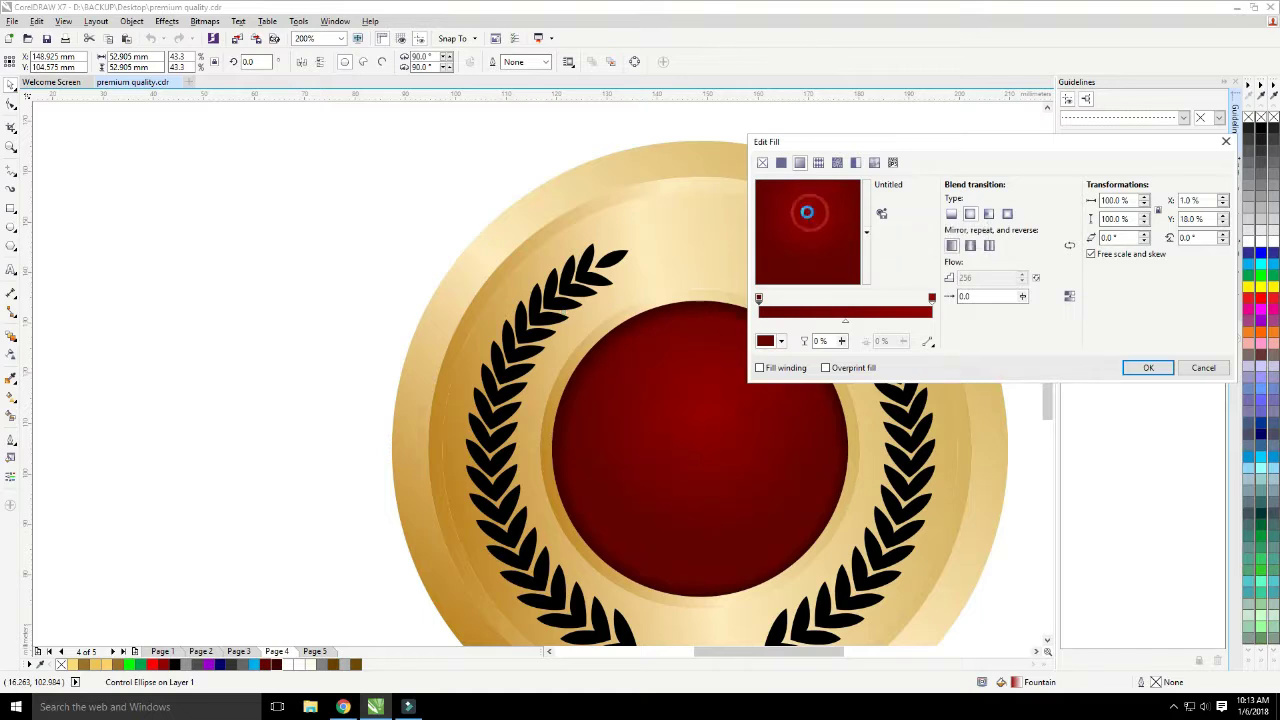
left_click(1132, 366)
scroll(900, 376, "down", 2)
scroll(885, 383, "up", 1)
key("Escape")
left_click(470, 384)
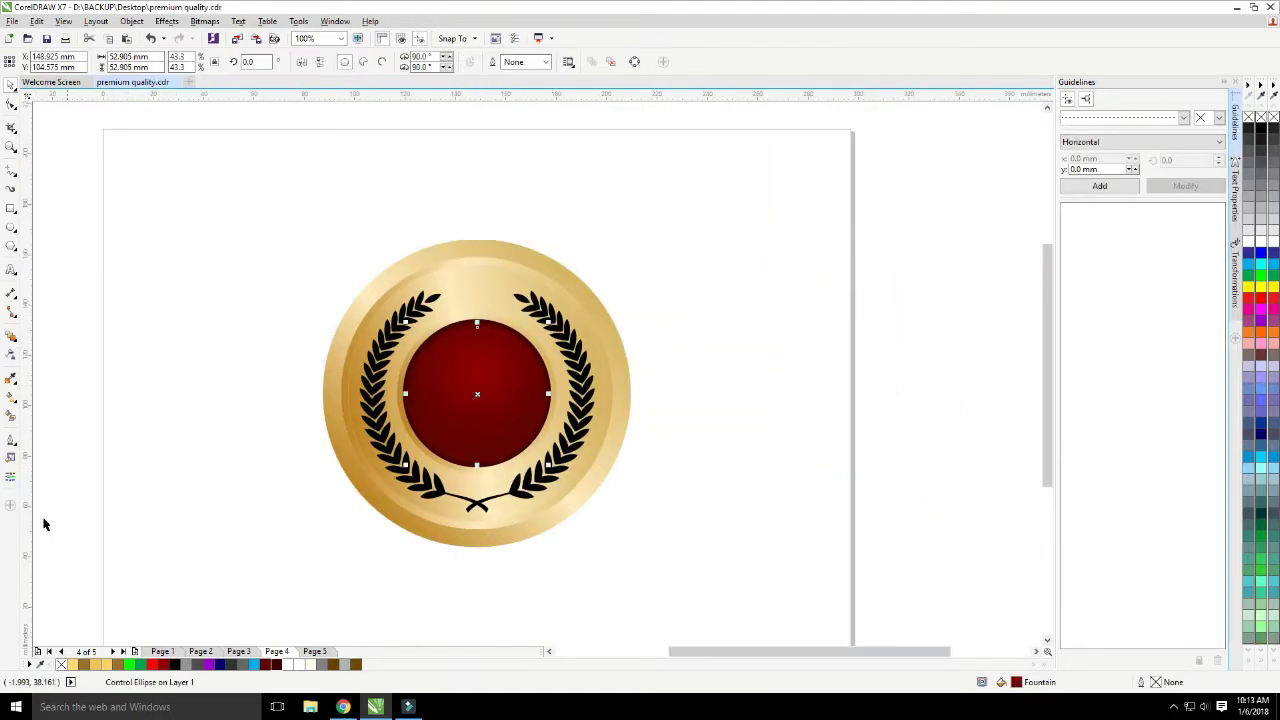
Brighten the gradient's centre colour to a lighter red and reposition its centre to X -1% and Y 6%.
left_click(19, 455)
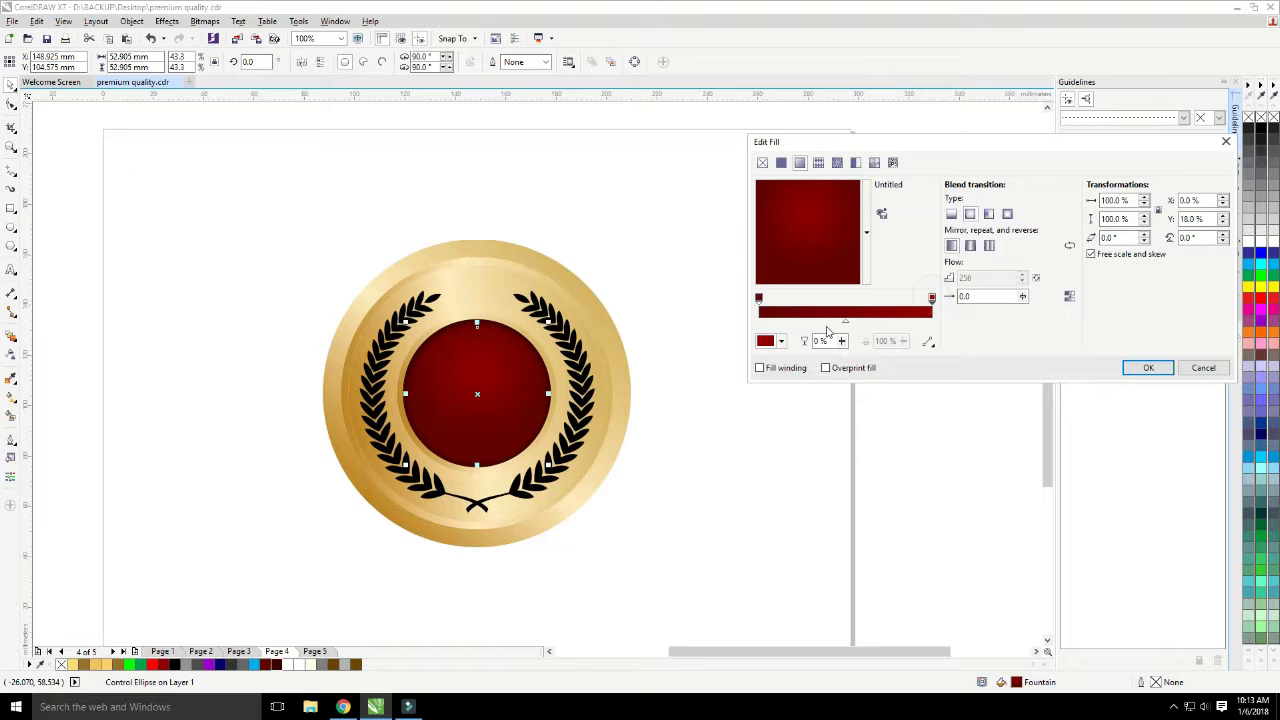
left_click(782, 341)
left_click_drag(838, 421, 827, 418)
left_click_drag(811, 236, 807, 227)
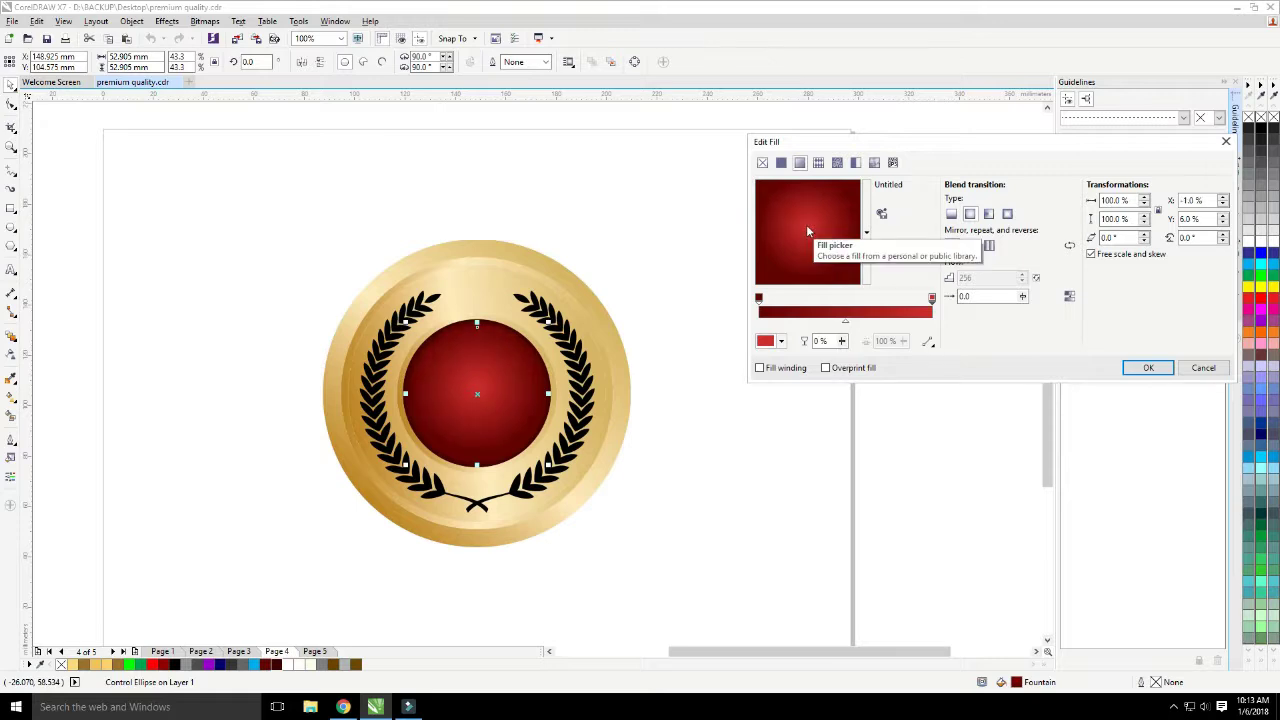
left_click(1148, 368)
left_click(831, 394)
scroll(831, 394, "down", 2)
scroll(653, 398, "up", 2)
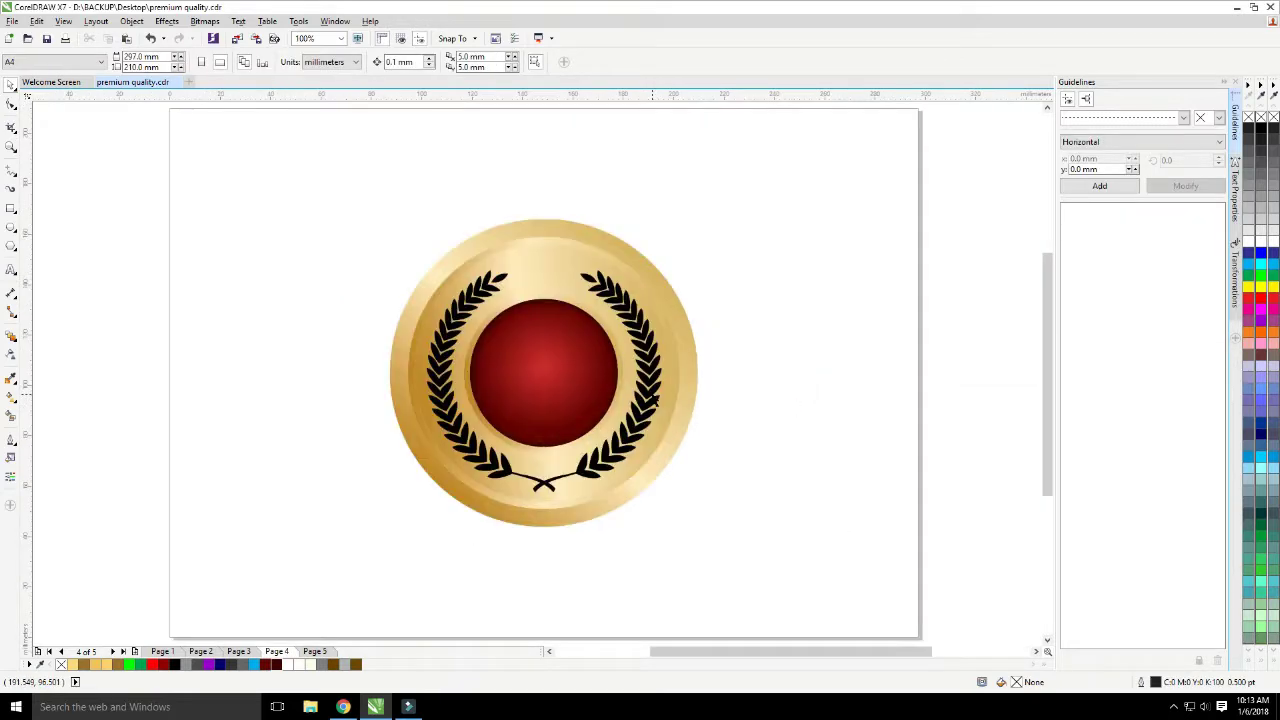
Try dark red, gold and brown fills on both laurel branches, ending with black.
scroll(528, 360, "up", 2)
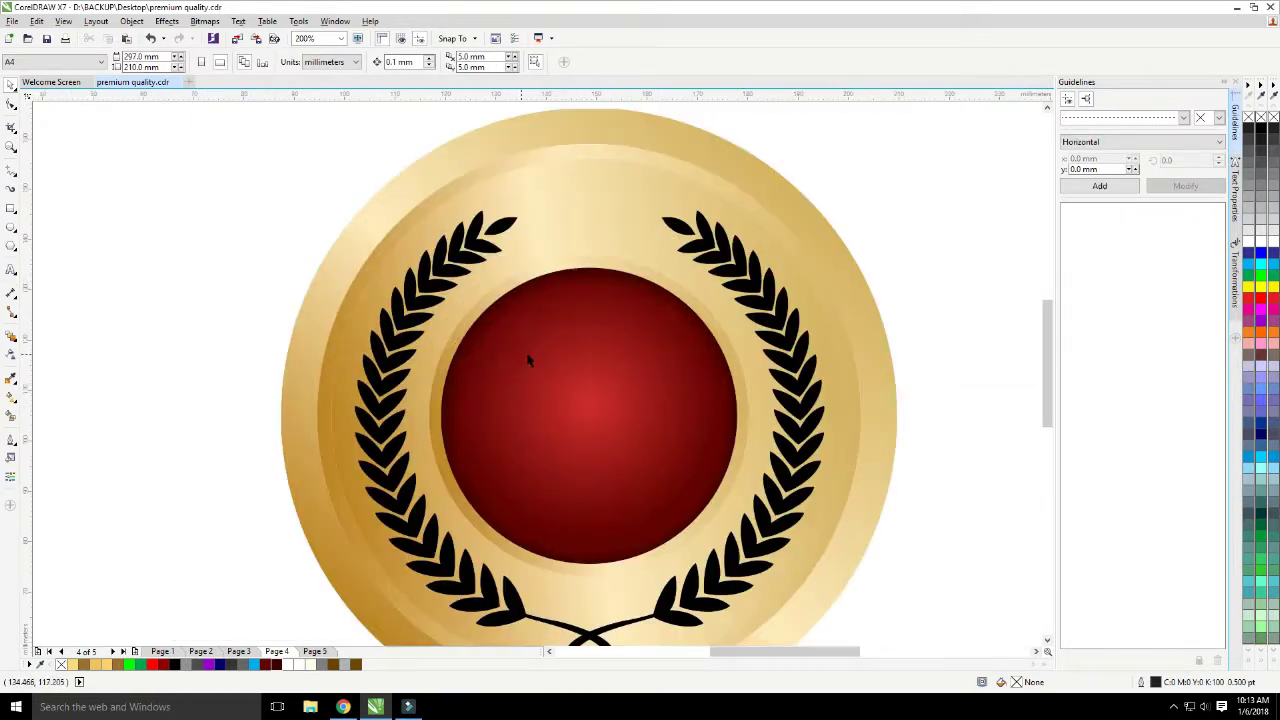
left_click(455, 288)
scroll(455, 288, "down", 2)
left_click(610, 280, "shift")
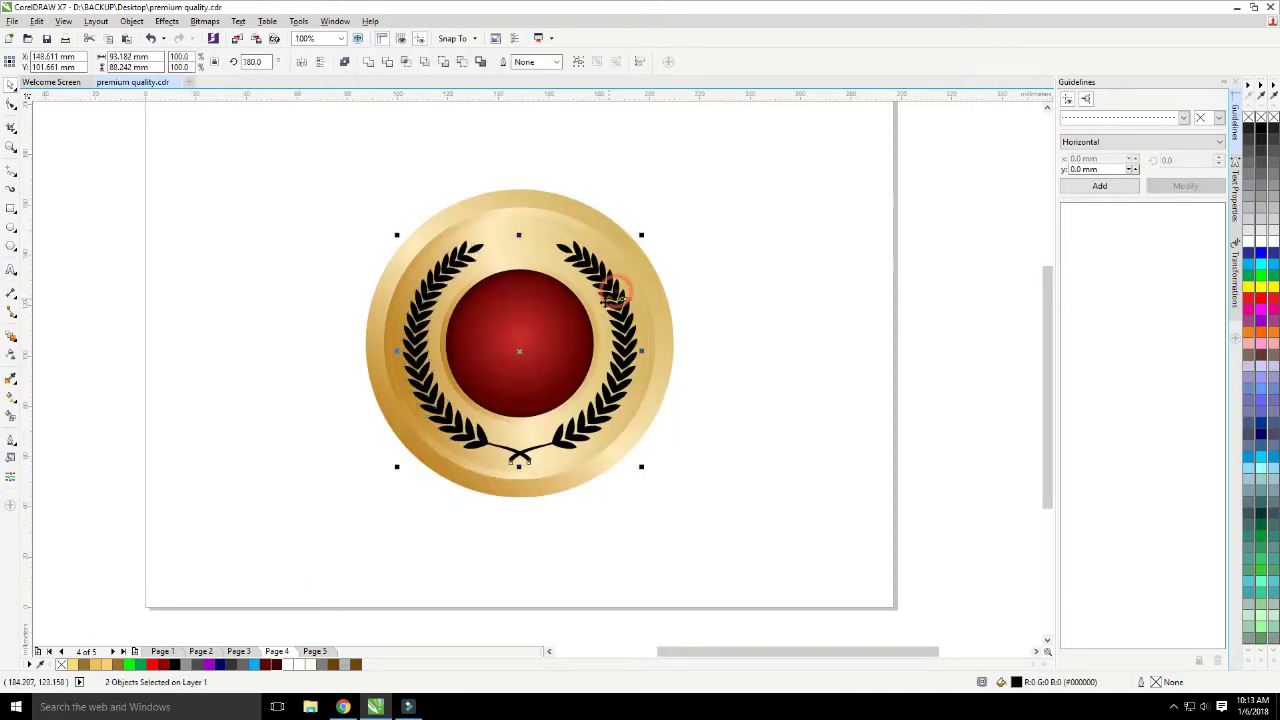
left_click(266, 664)
left_click(164, 664)
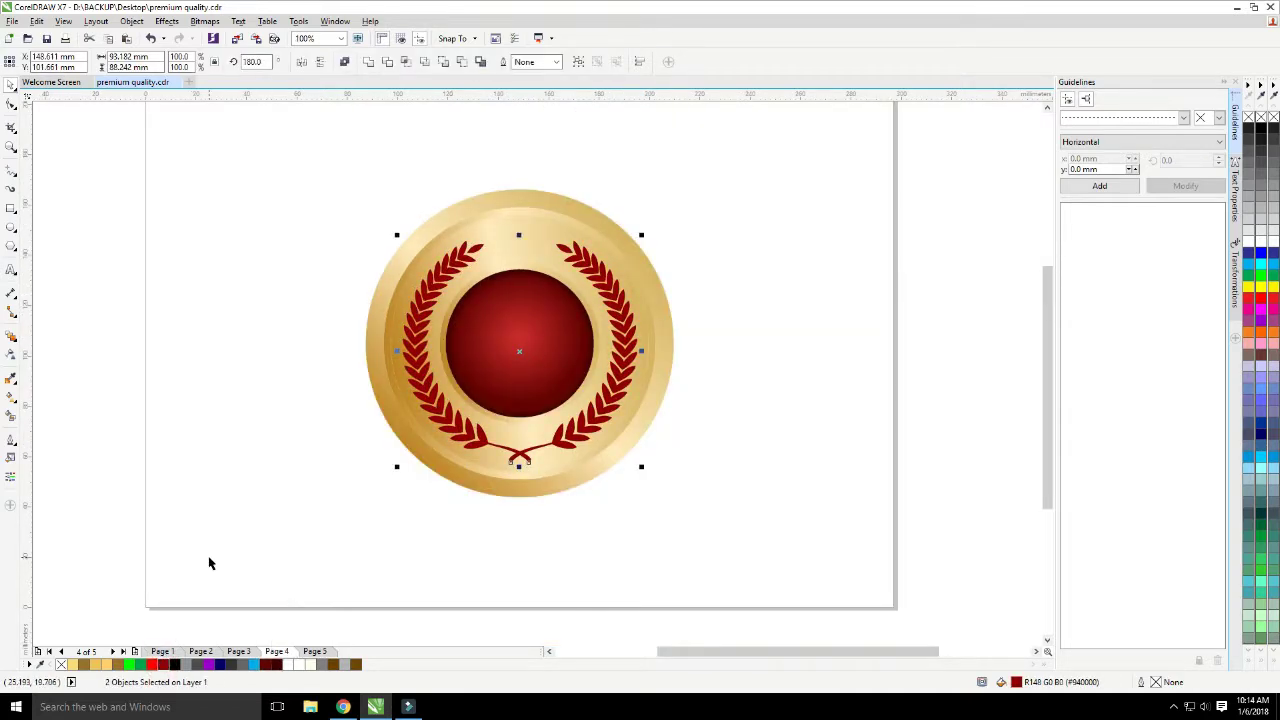
left_click(97, 664)
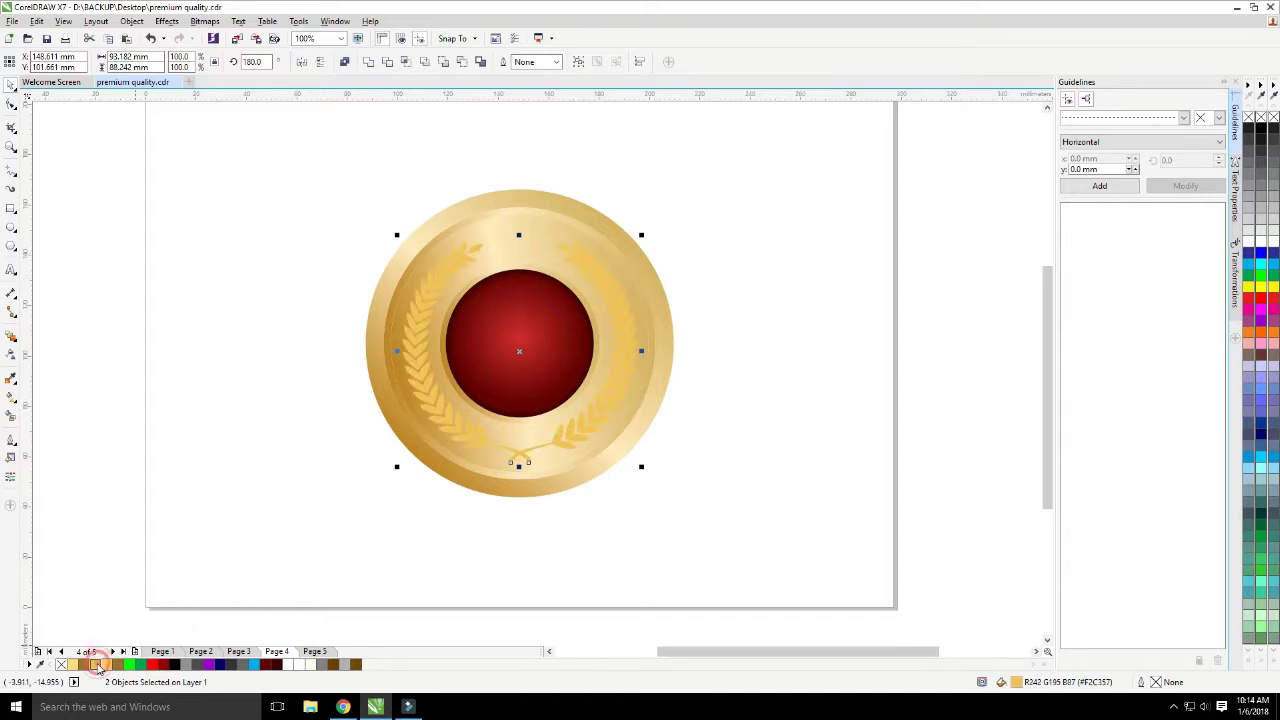
left_click(84, 664)
left_click(74, 664)
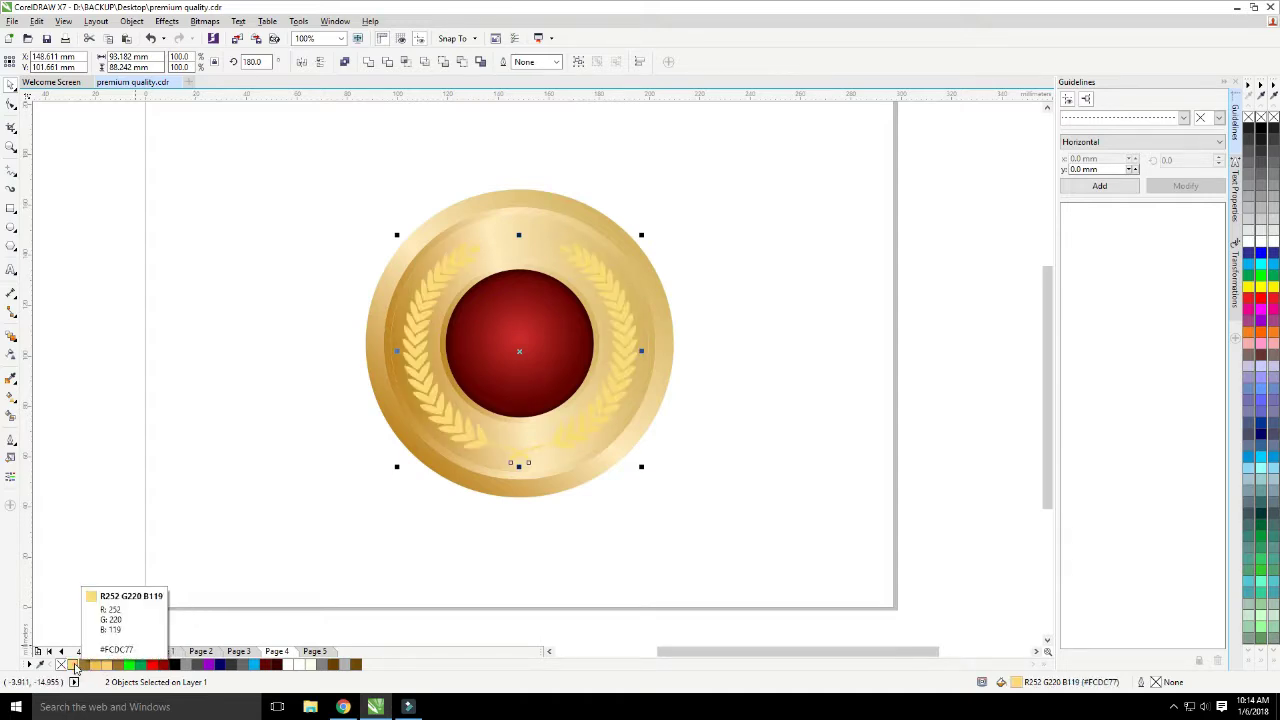
left_click(122, 664)
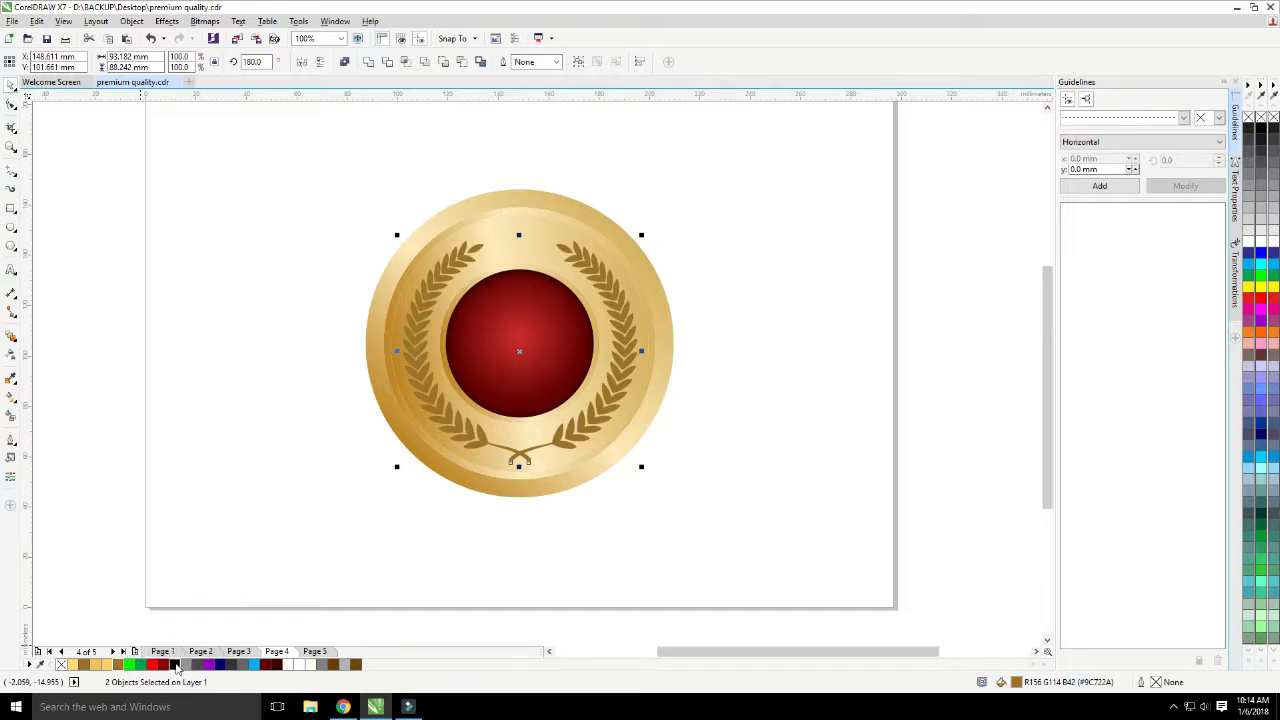
left_click(175, 664)
left_click(253, 533)
Draw a polygon about 13 mm wide beside the badge and give it 5 sides.
left_click(518, 344)
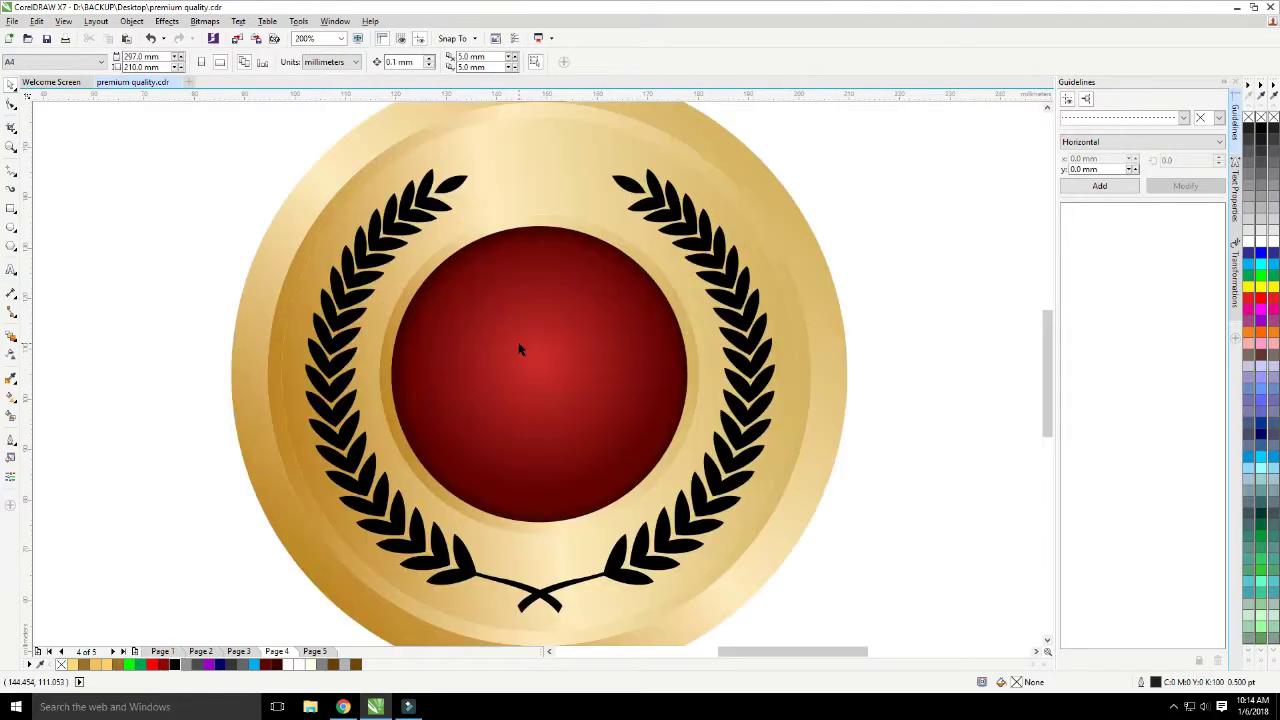
left_click(8, 248)
left_click_drag(112, 214, 191, 291)
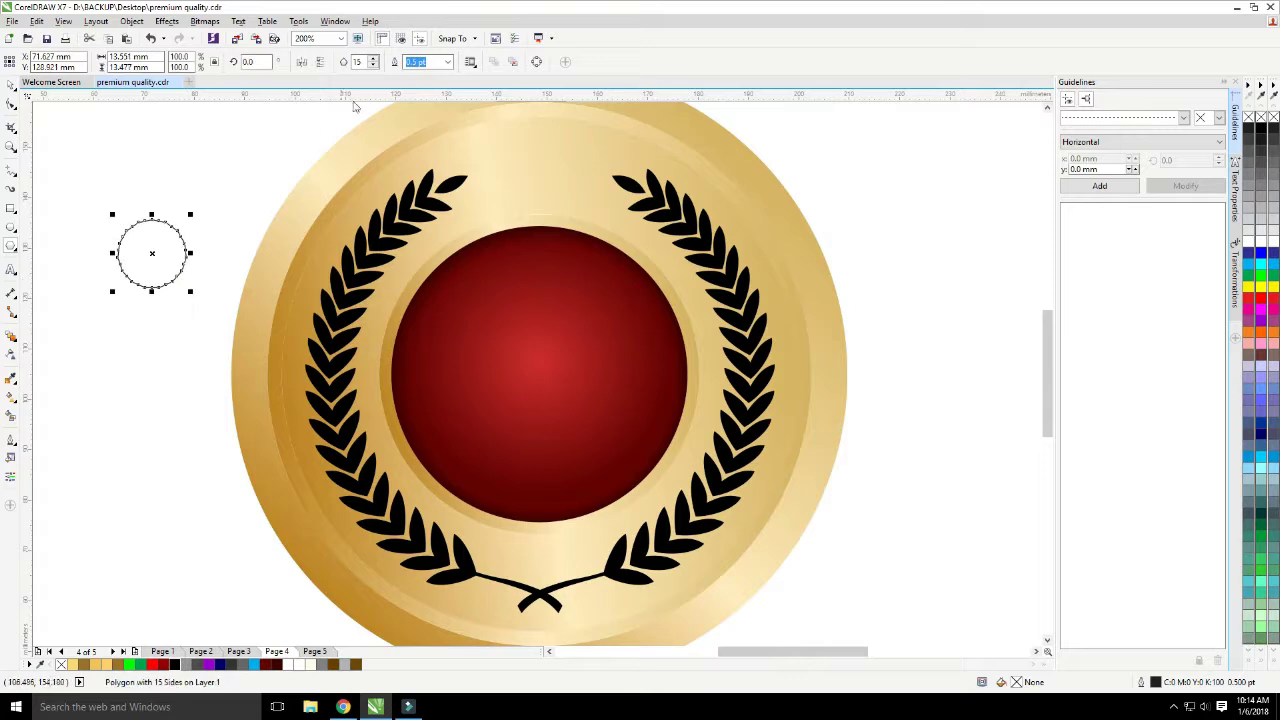
key("Return")
Reshape the pentagon into a star, place it above the red circle and centre it horizontally on the badge.
left_click(11, 103)
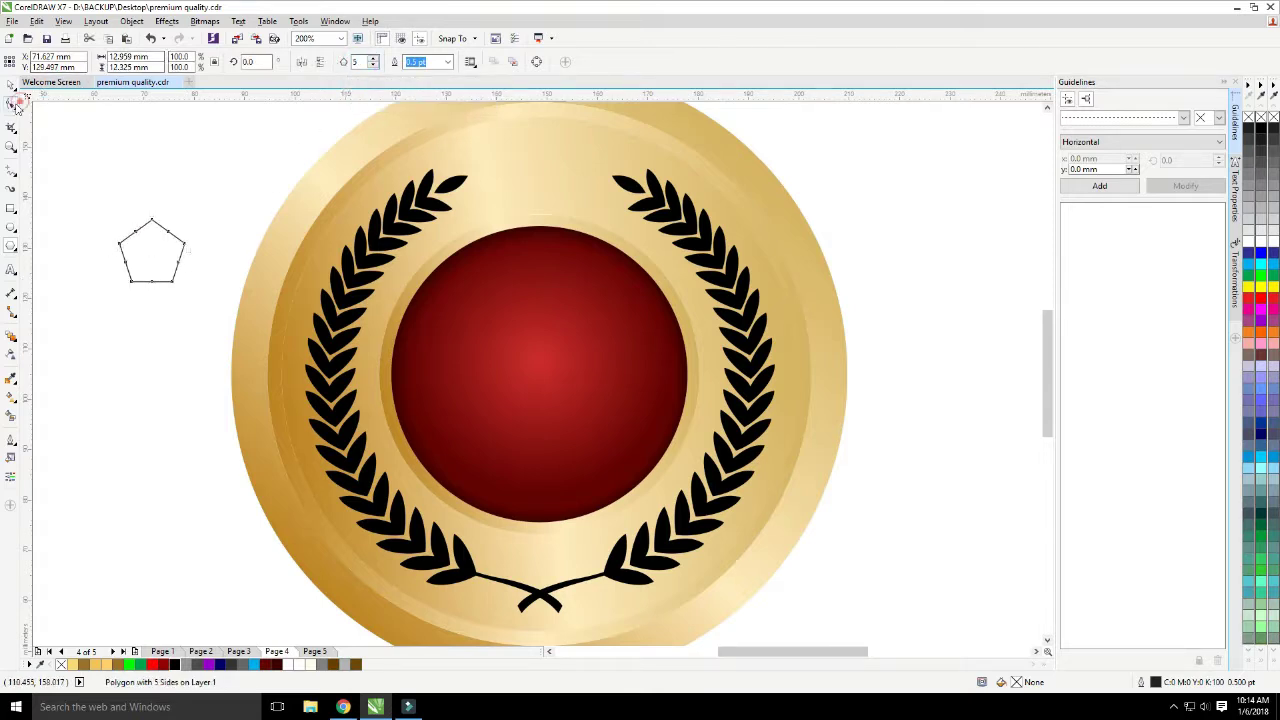
left_click_drag(133, 227, 567, 191)
key("space")
left_click(577, 200, "shift")
key("c")
left_click(826, 160)
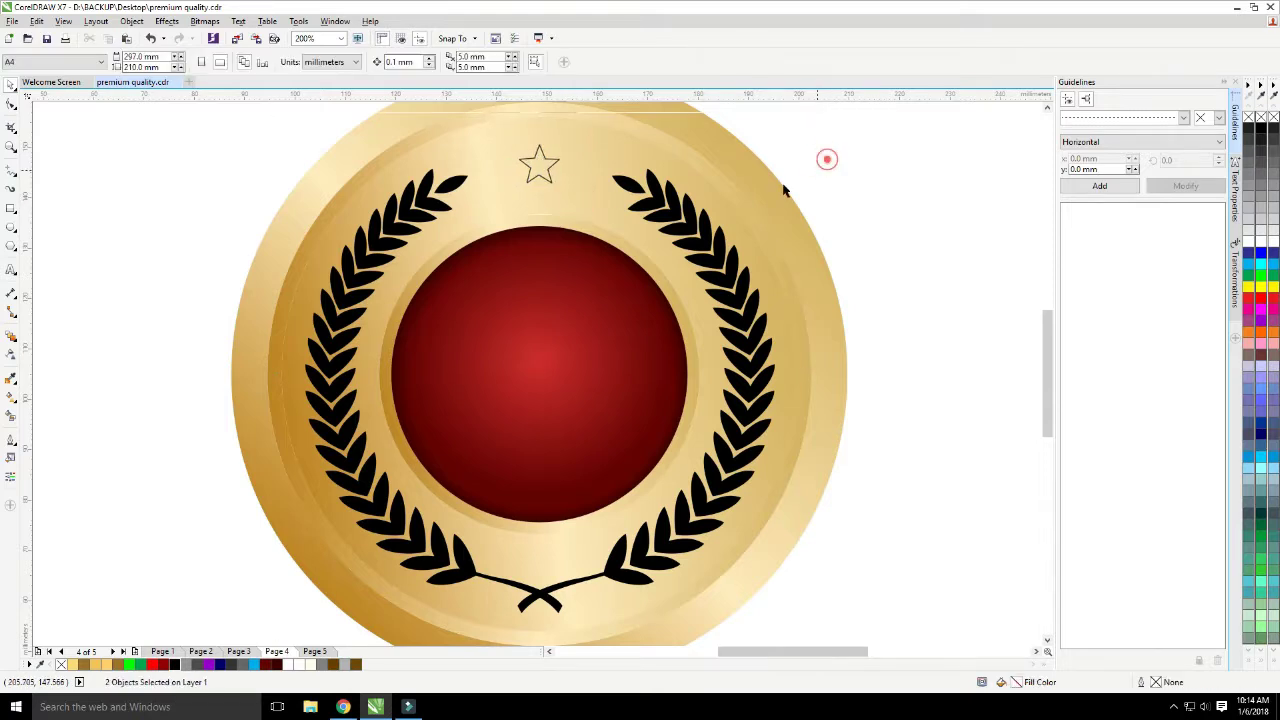
Place smaller copies of the star, about 5 mm wide, on both sides of the large star.
scroll(538, 189, "up", 1)
left_click_drag(539, 331, 451, 332)
right_click(451, 332)
left_click_drag(500, 280, 641, 342)
right_click(641, 342)
Fill all three stars with black and remove their outlines.
left_click(549, 323, "shift")
left_click(464, 321, "shift")
left_click(1260, 126)
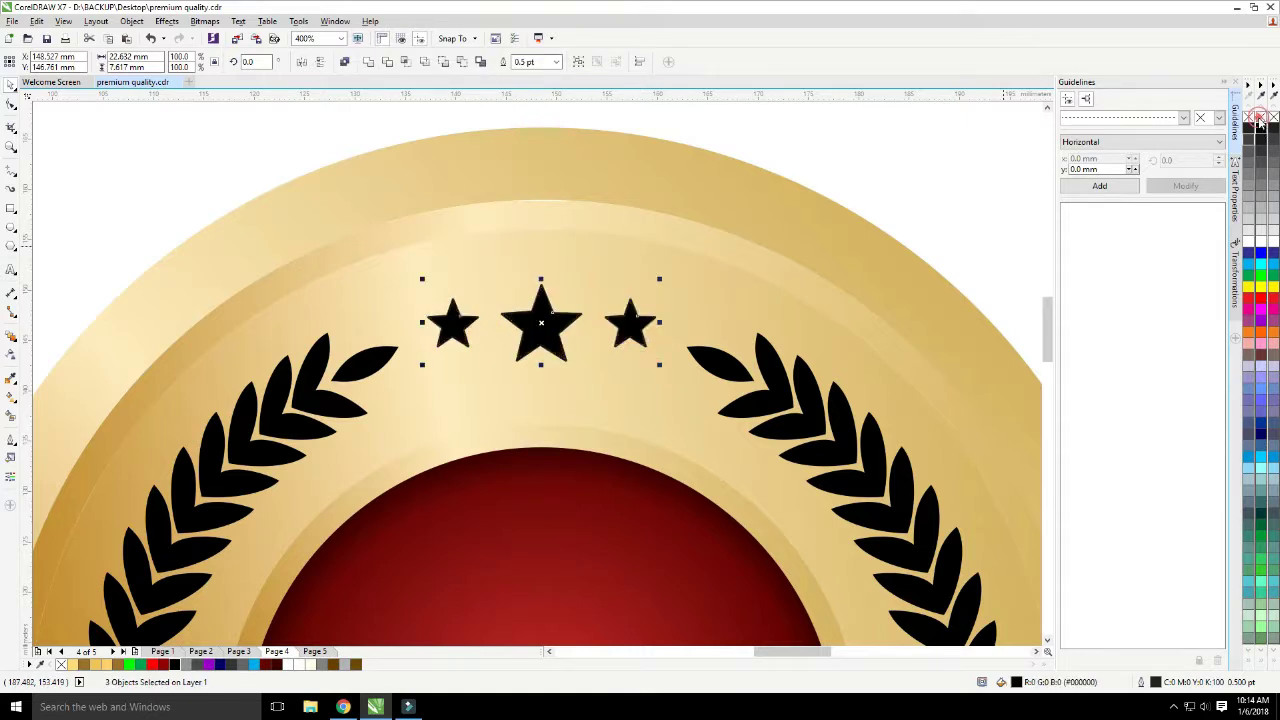
Nudge the two small side stars slightly down relative to the large middle star.
scroll(763, 194, "down", 4)
scroll(521, 292, "up", 2)
left_click(521, 292)
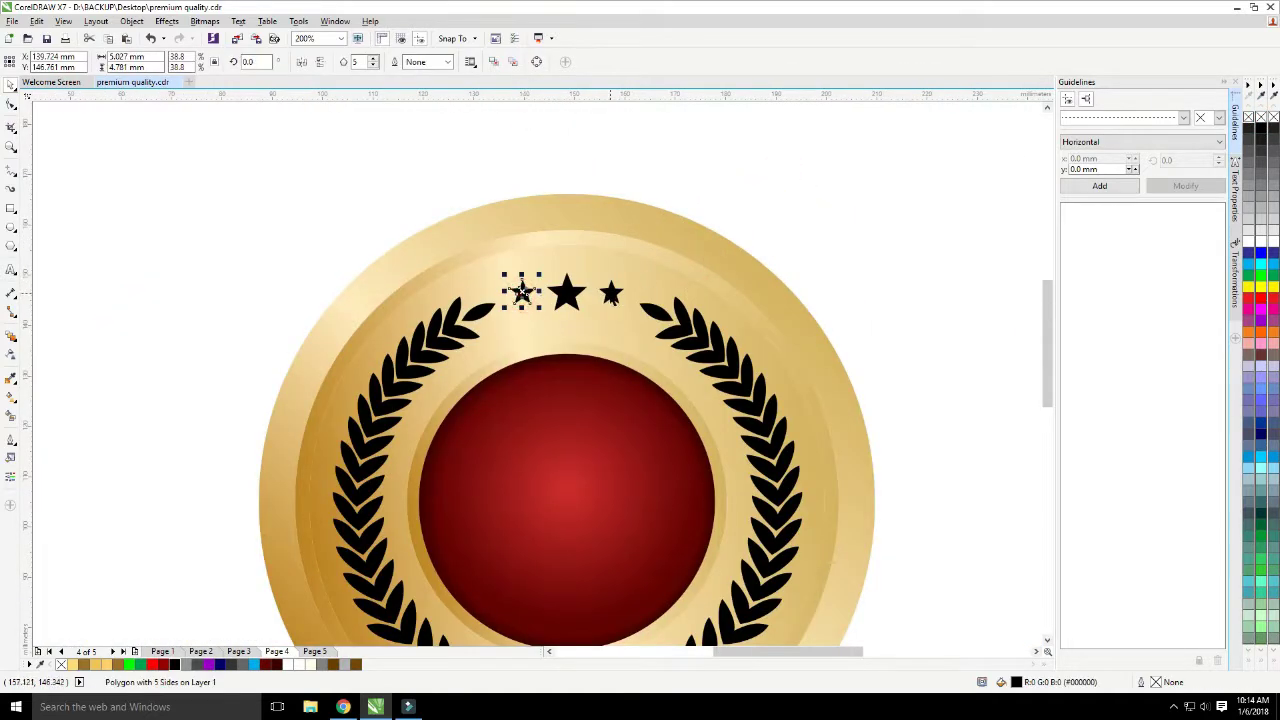
left_click(611, 293, "shift")
scroll(789, 367, "down", 3)
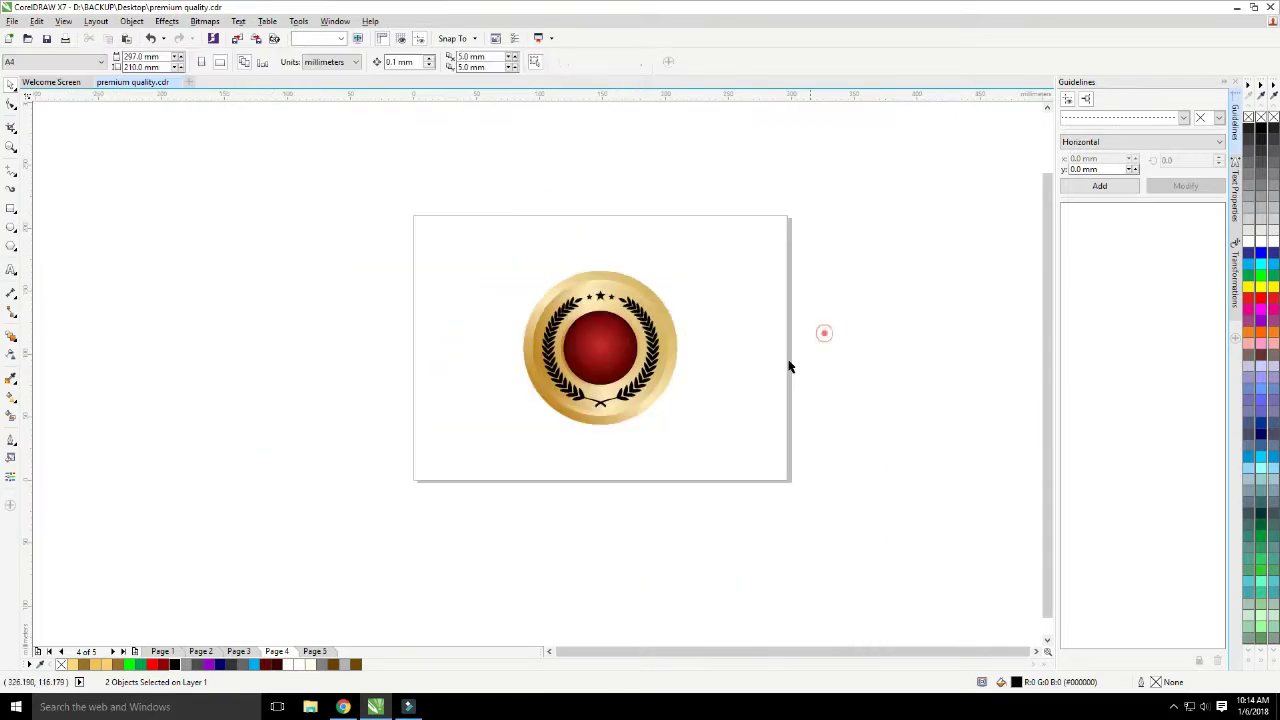
scroll(610, 375, "up", 1)
left_click(522, 484)
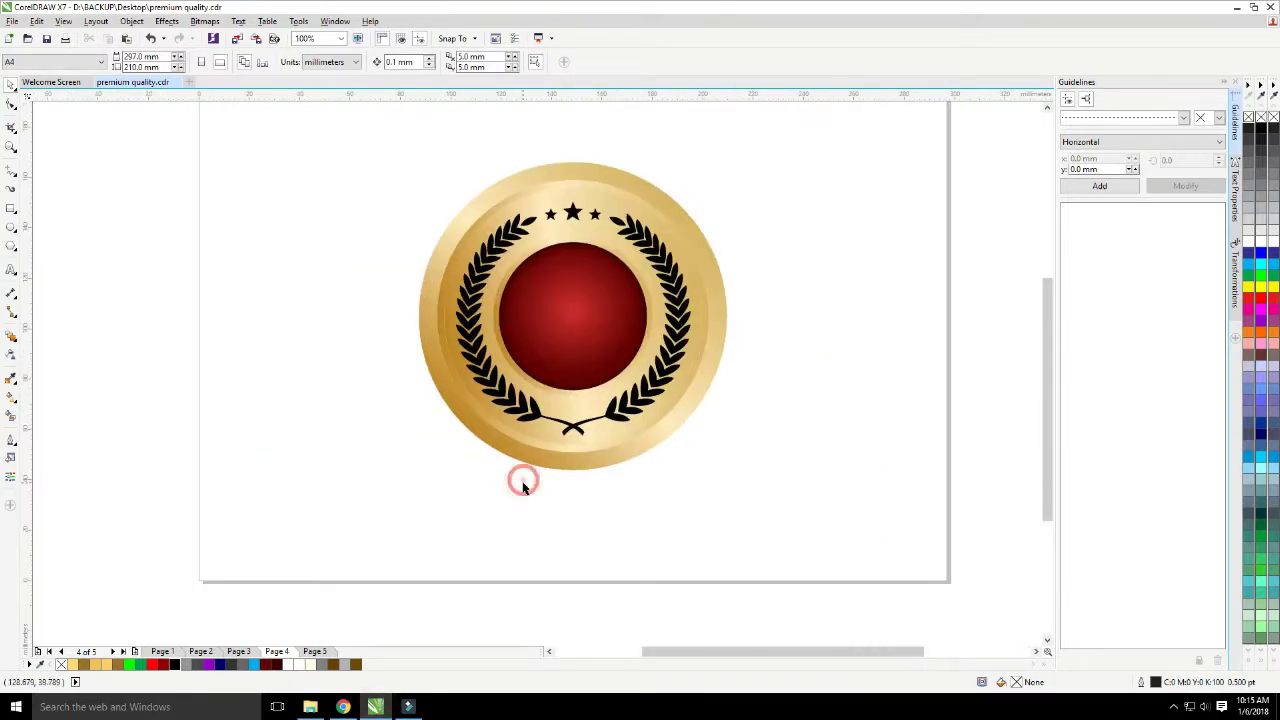
Add the artistic text "100%" and move it into the upper part of the red circle.
scroll(554, 303, "up", 1)
left_click(11, 270)
left_click(63, 284)
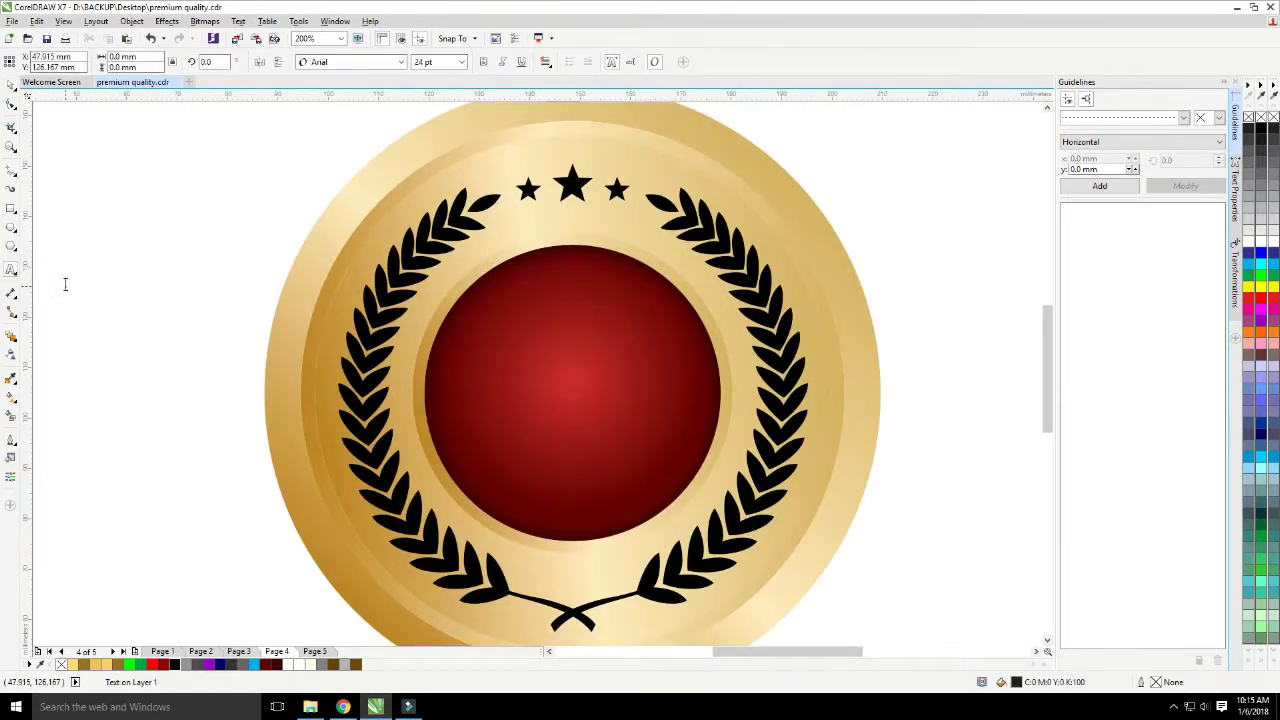
type("100")
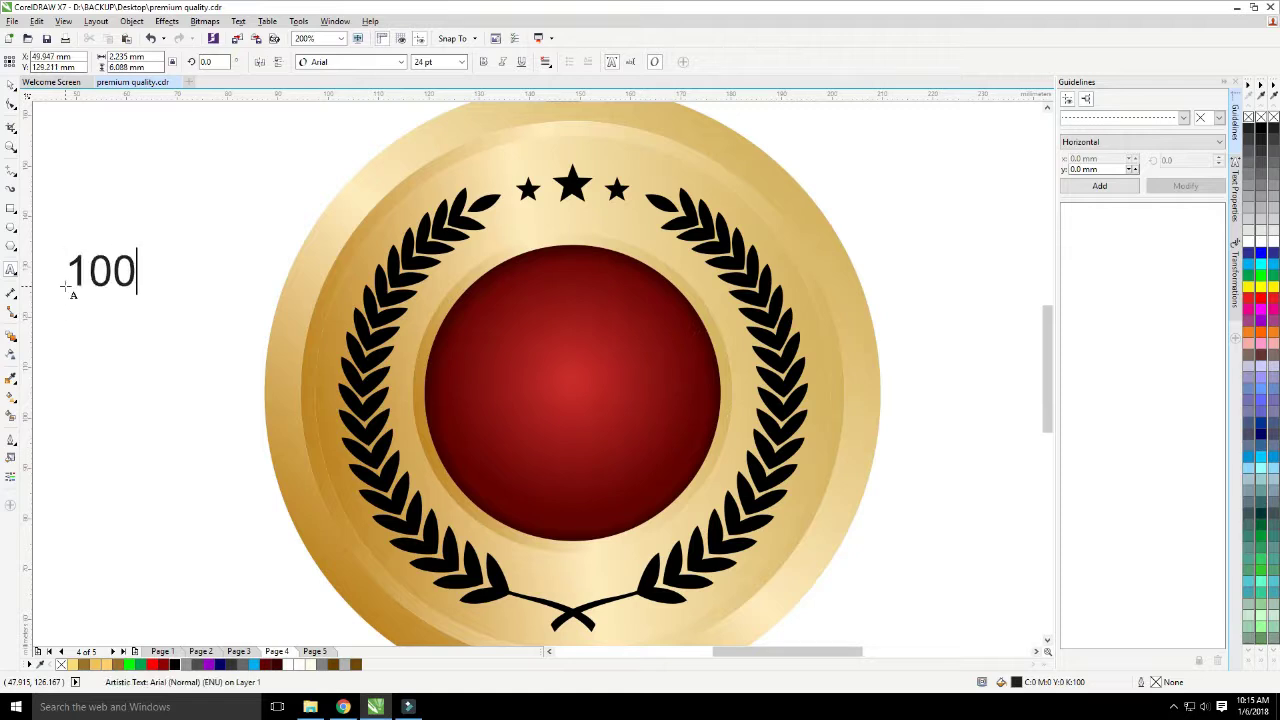
type("%")
key("ctrl+space")
left_click_drag(120, 268, 531, 343)
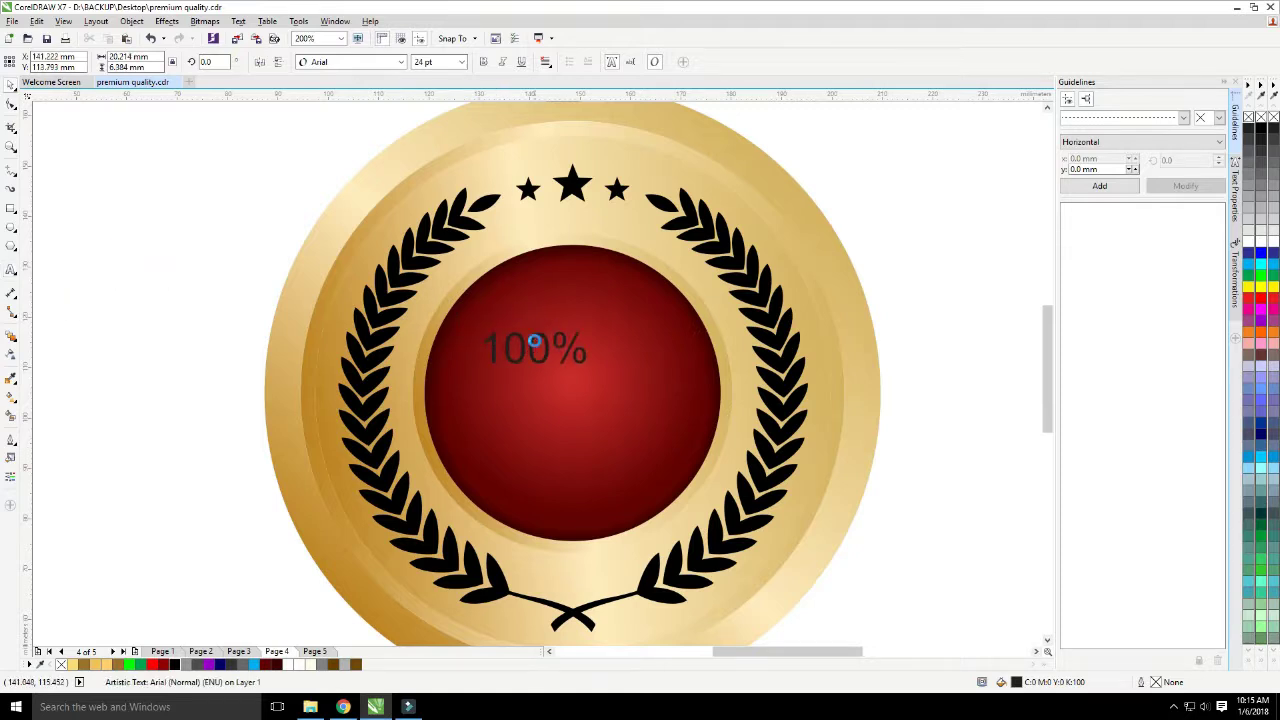
Set the "100%" text in Times New Roman and enlarge it to 50.602 pt.
left_click(366, 62)
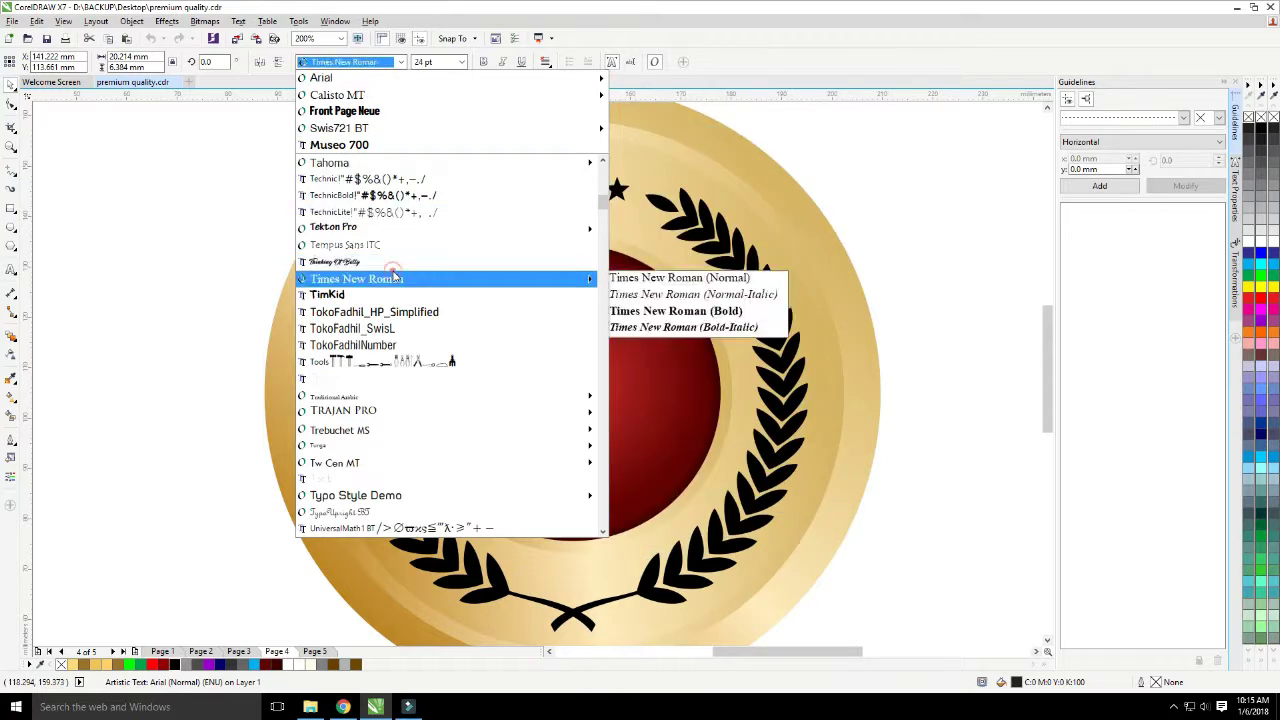
left_click(400, 277)
left_click_drag(582, 369, 654, 468)
Make a copy of the "100%" text below it reading "GENUINE" and scale it down to 27.279 pt.
right_click(654, 468)
double_click(653, 445)
key("ctrl+a")
type("gENUINE")
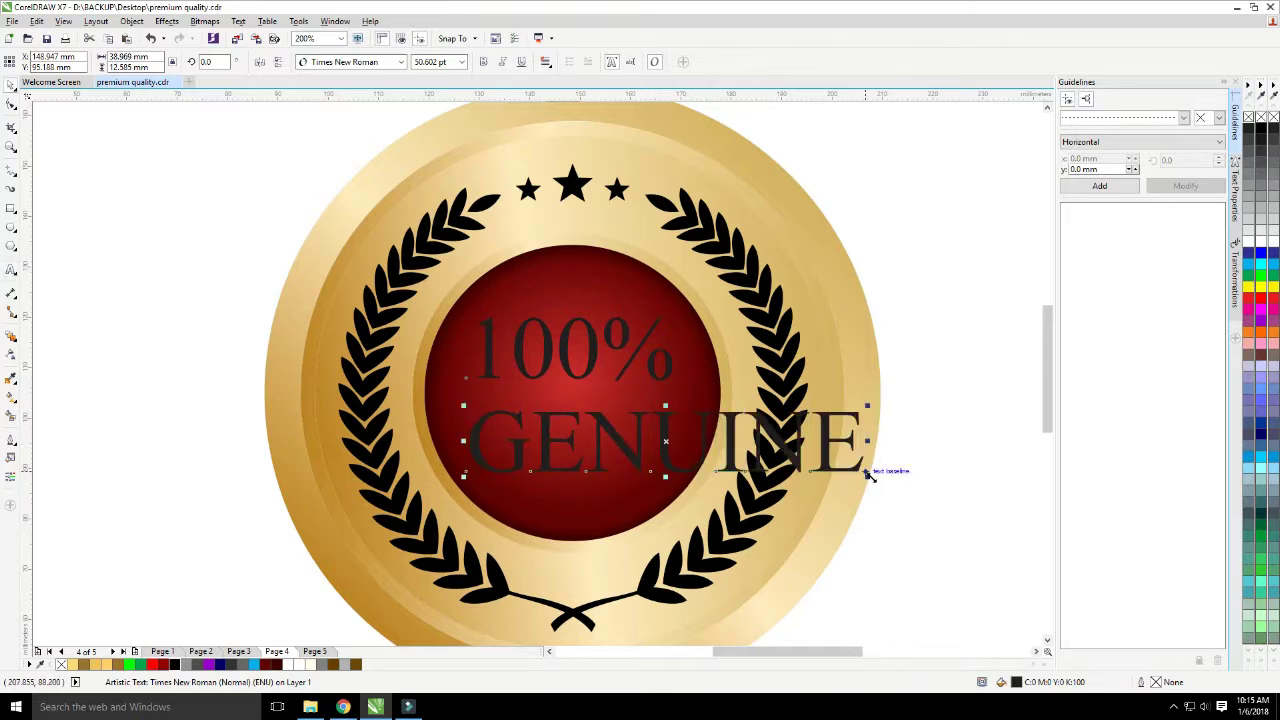
left_click_drag(869, 477, 689, 476)
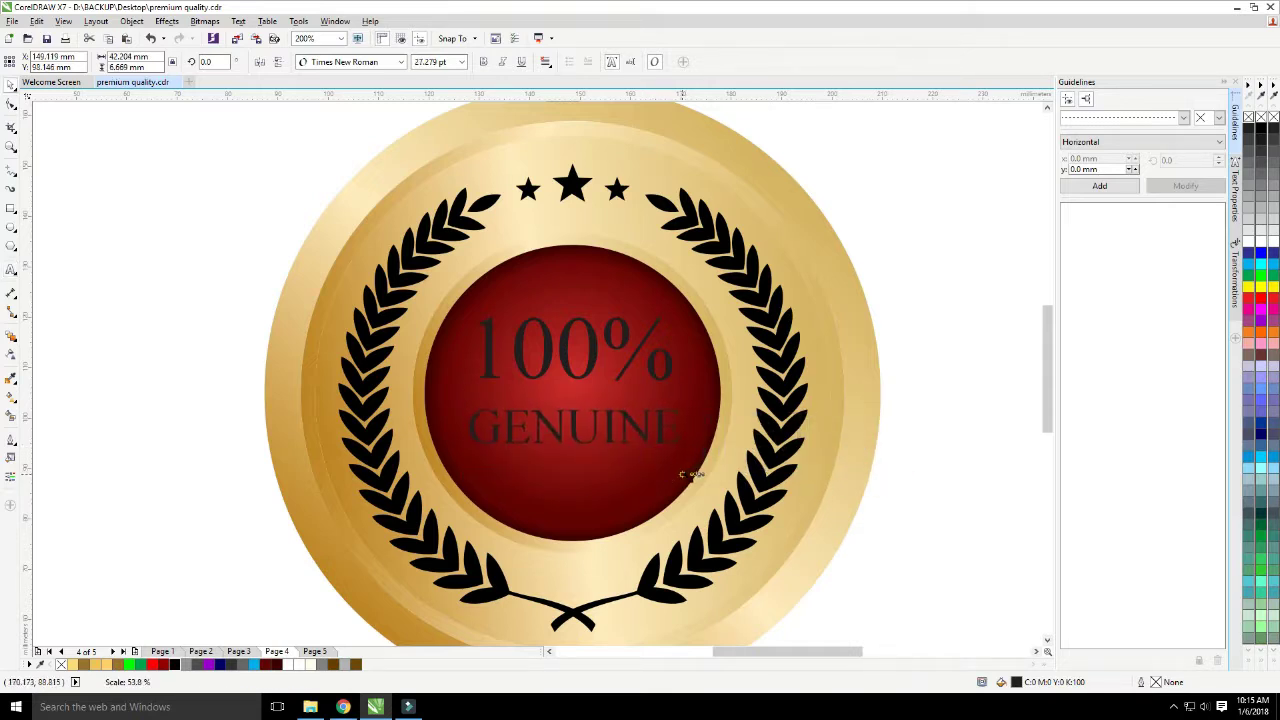
Make the "100%" and "GENUINE" texts in the red circle bold.
left_click(630, 372)
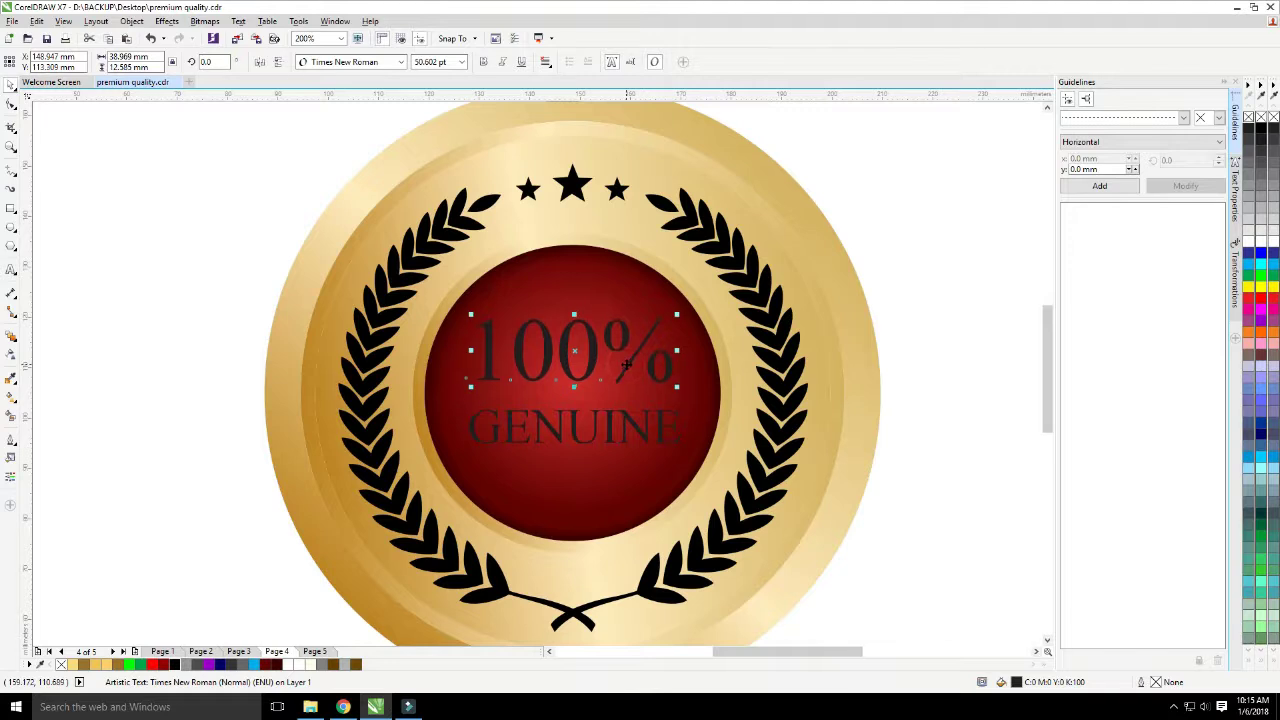
left_click(627, 412, "shift")
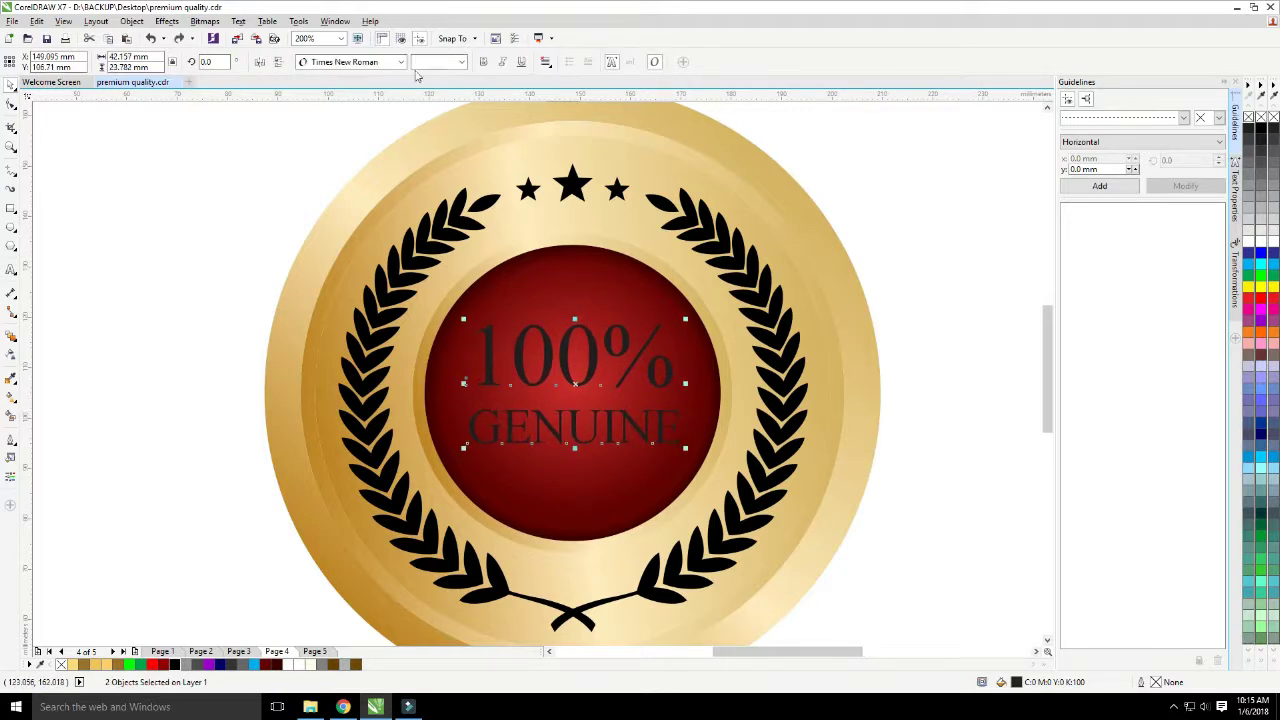
left_click(485, 62)
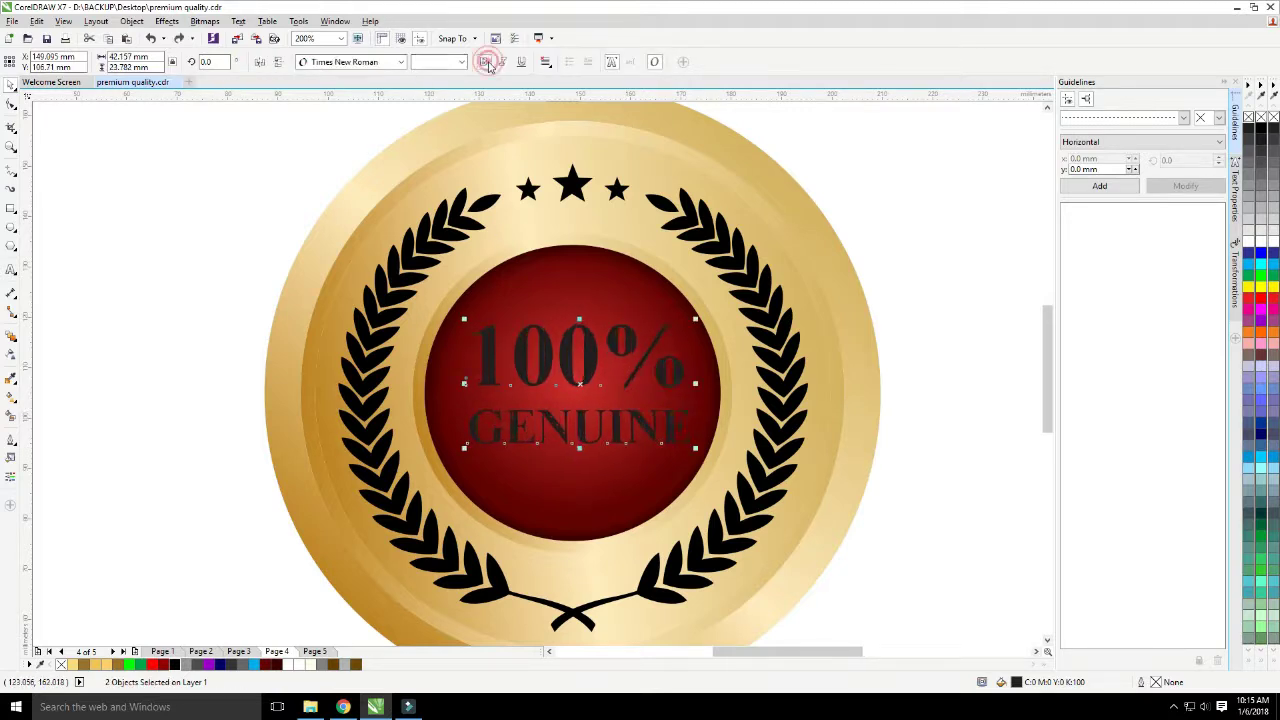
Convert both bold texts to curves, combine them into one object and centre it horizontally on the badge.
key("ctrl+q")
key("ctrl+l")
left_click(555, 219)
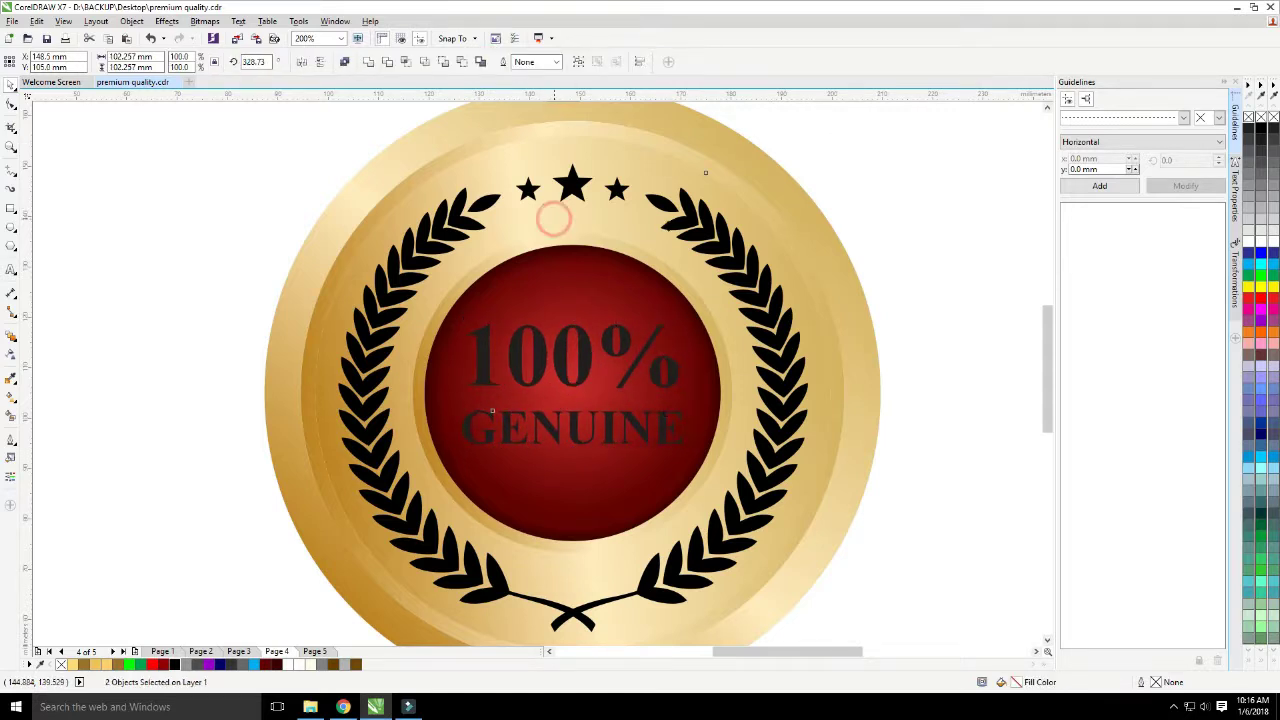
key("Escape")
Apply the saved gold fountain fill style "Fill 1" to the combined "100% GENUINE" lettering using Object Styles.
scroll(570, 360, "up", 1)
left_click(576, 380)
scroll(576, 380, "down", 2)
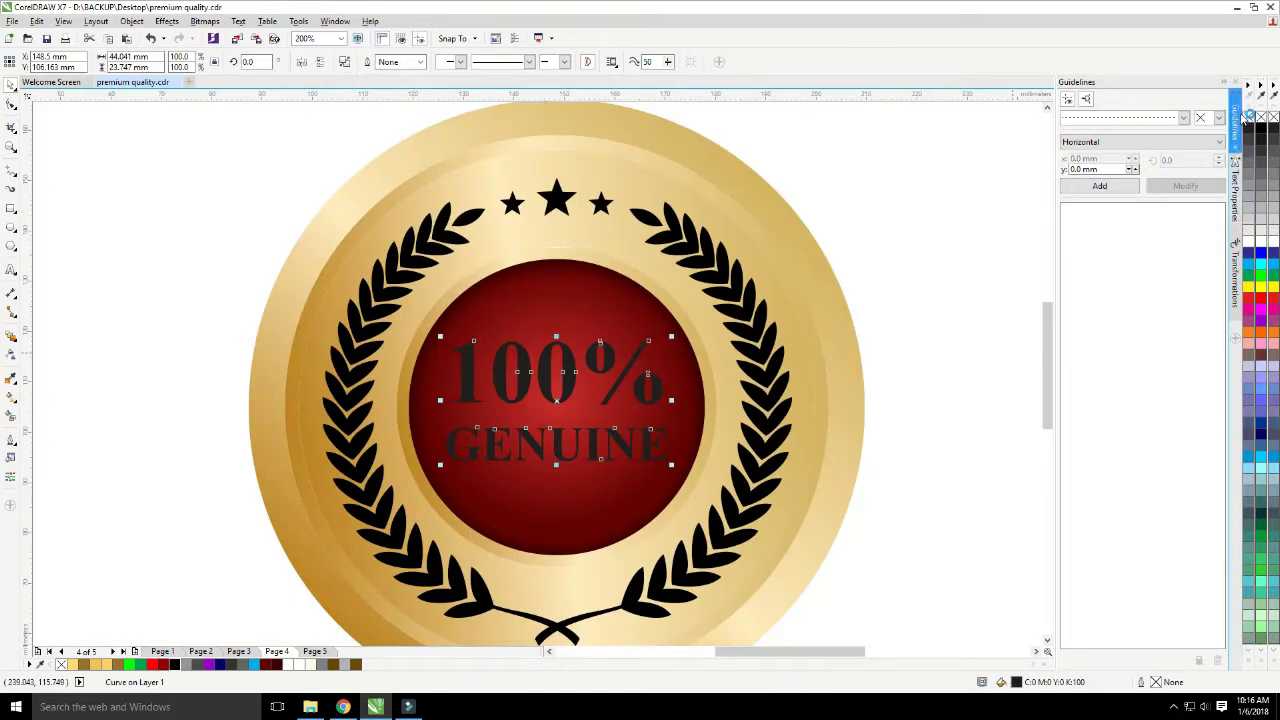
left_click(1243, 87)
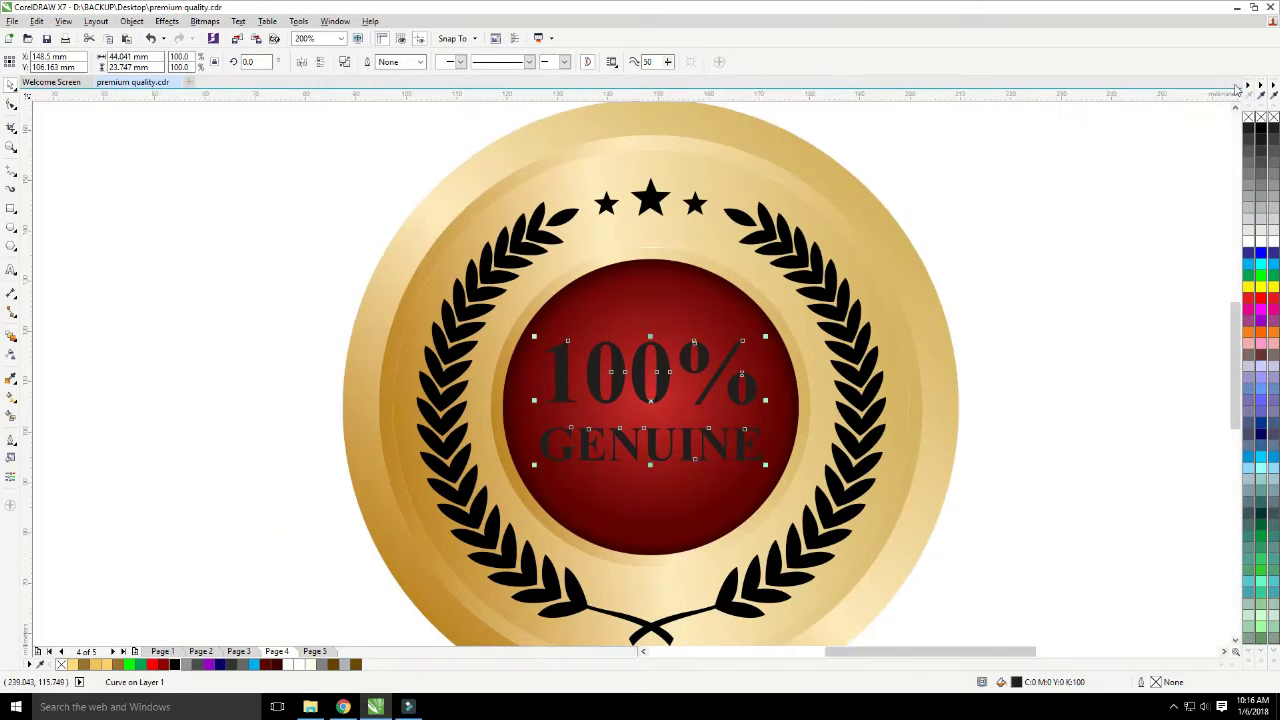
left_click(335, 21)
left_click(397, 197)
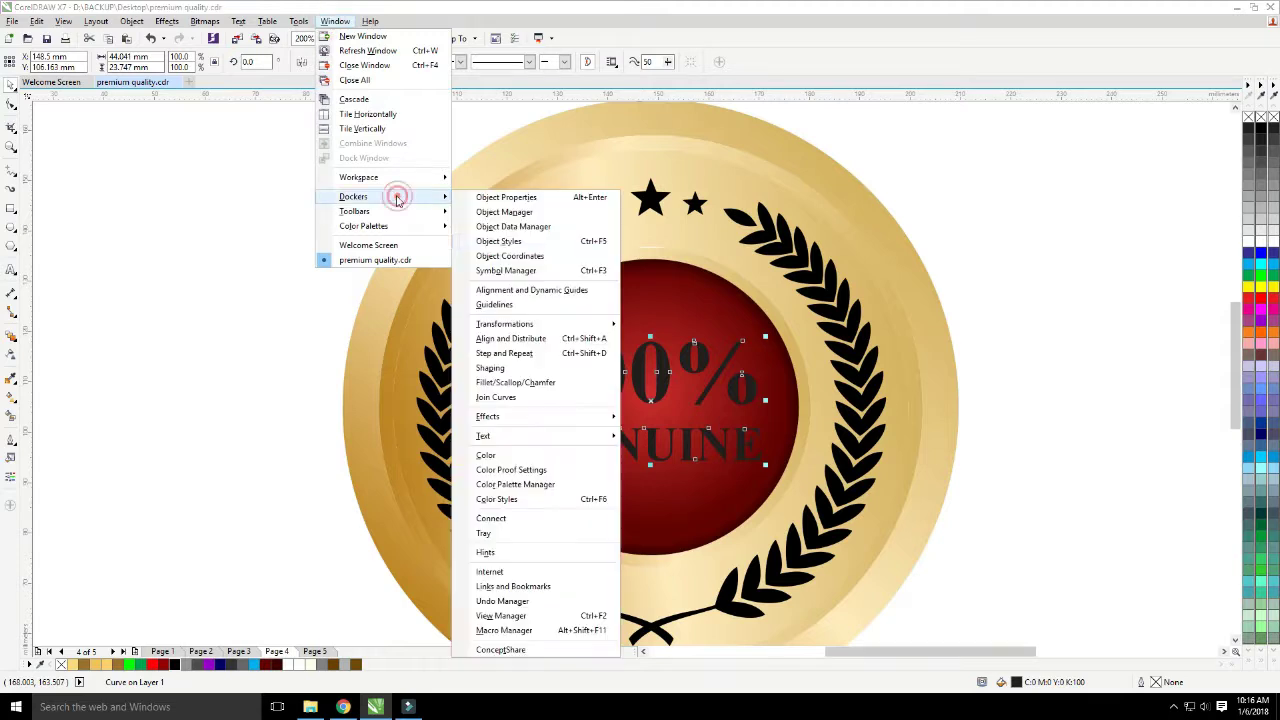
left_click(500, 241)
left_click(1160, 161)
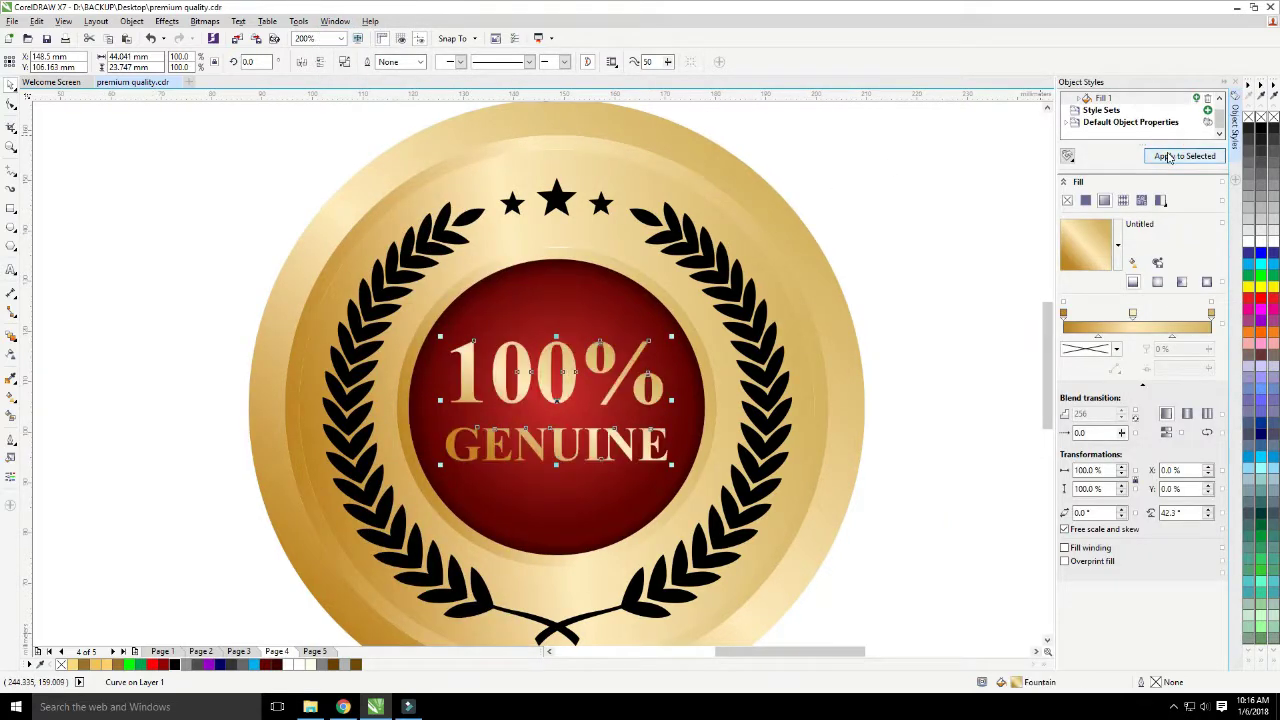
Rotate the lettering's gold fountain fill to 90° and shift the blend midpoints between its colour stops.
key("F11")
left_click(1196, 237)
type("90")
key("Return")
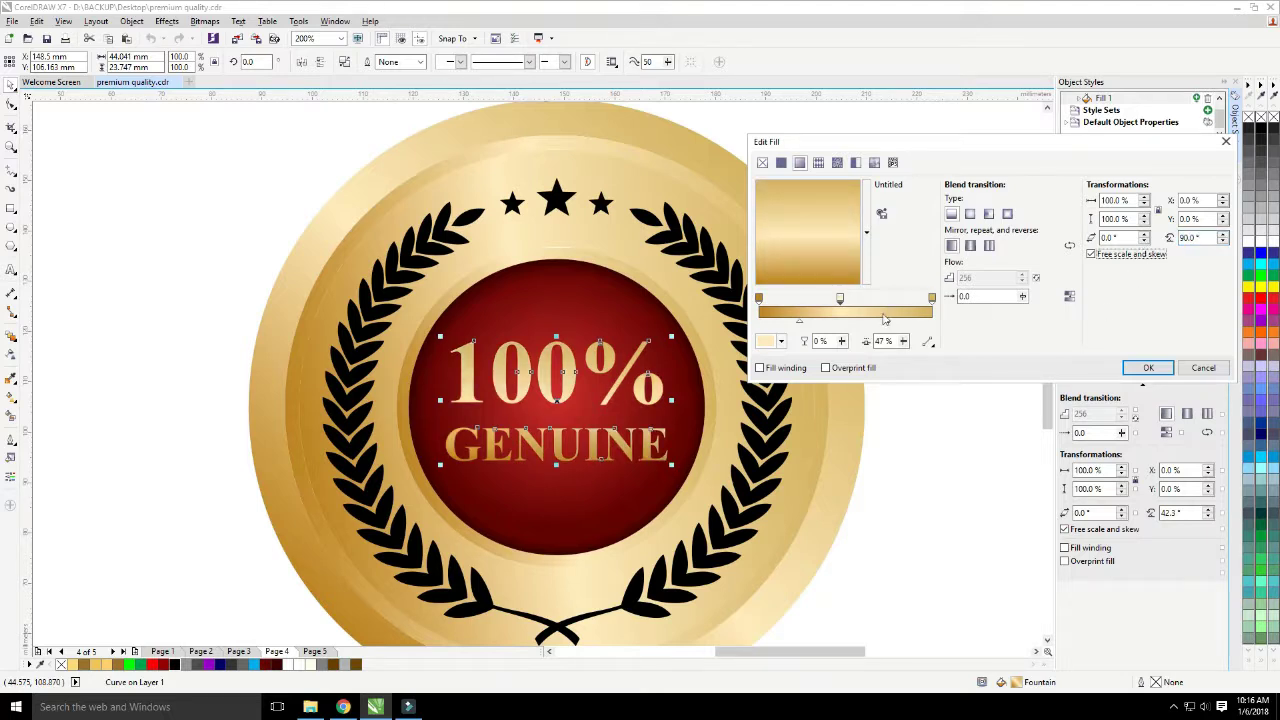
left_click_drag(800, 325, 781, 325)
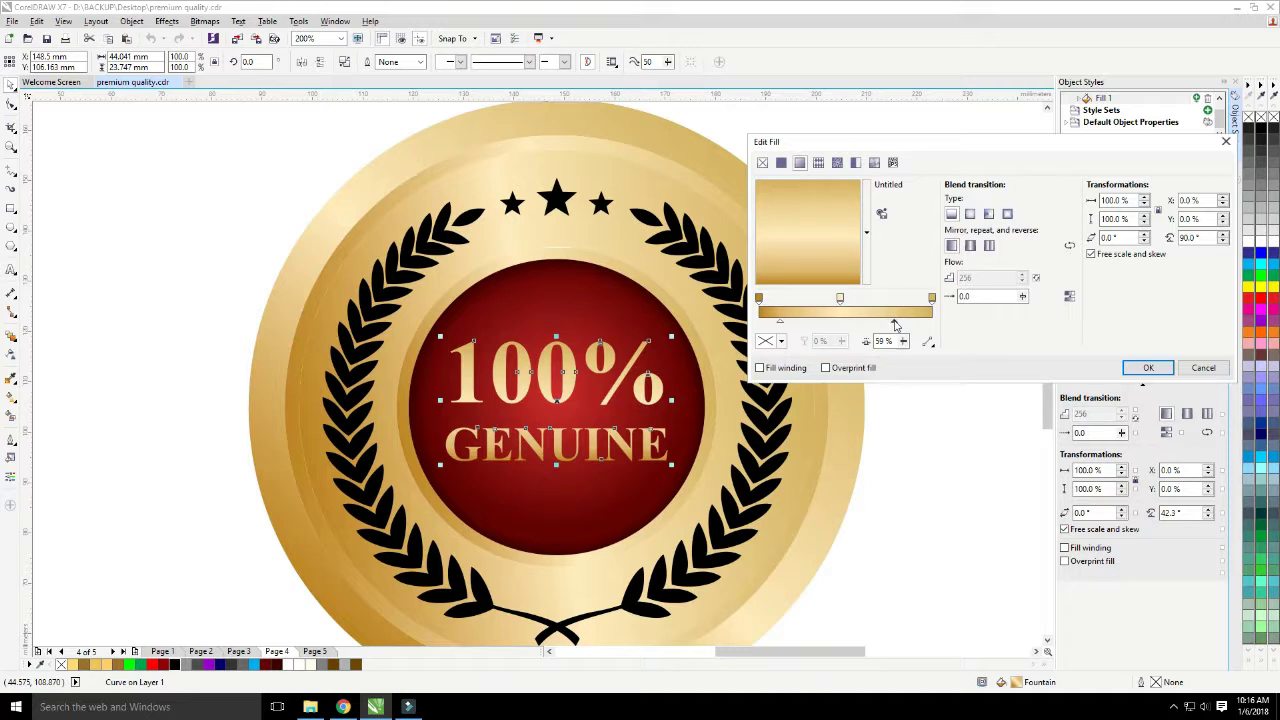
Rearrange the lettering's gradient stops, adding a gold stop at 55% and a light cream stop at 14%, and apply the fill.
left_click(931, 298)
left_click_drag(930, 300, 854, 298)
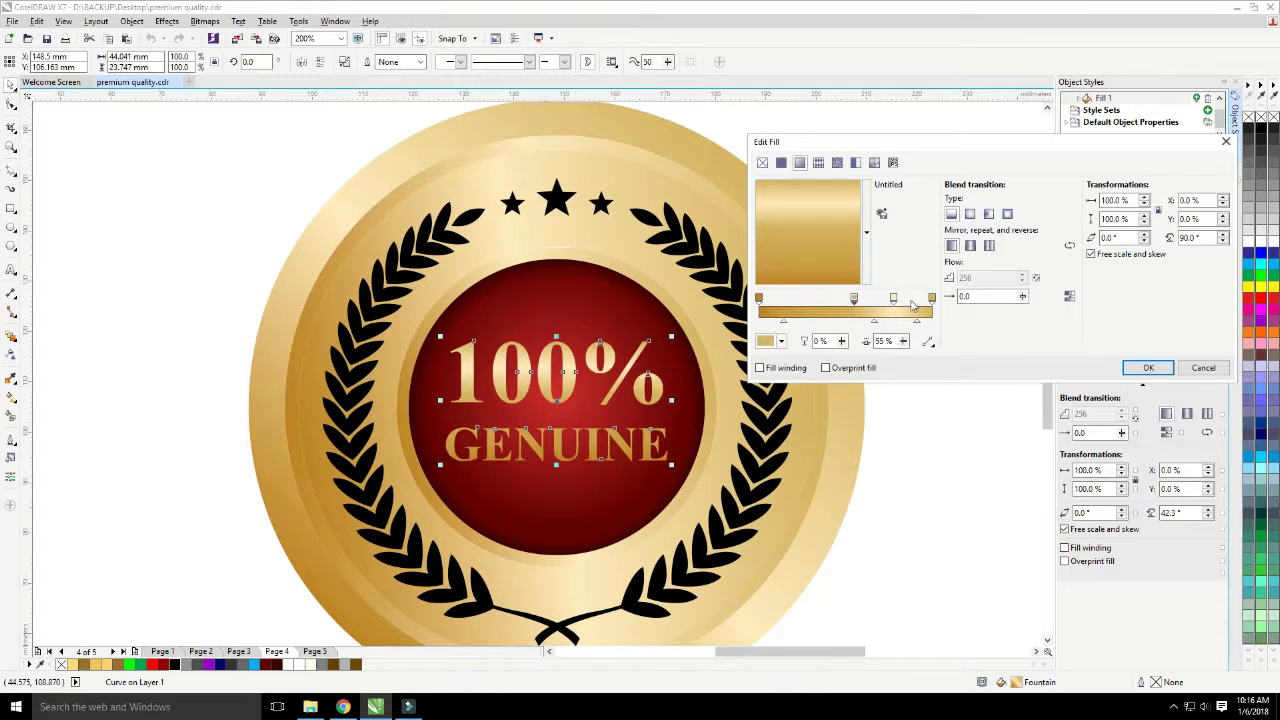
left_click(782, 341)
left_click(795, 403)
left_click_drag(807, 302, 784, 300)
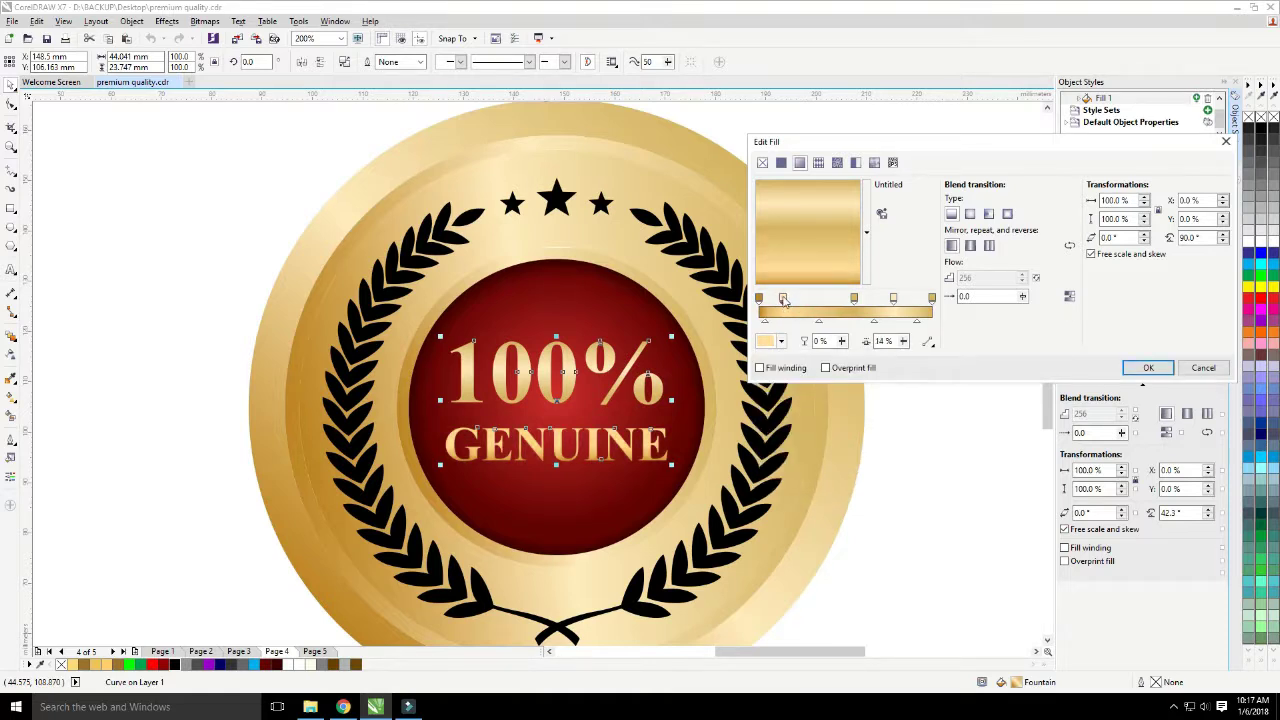
left_click(1135, 367)
left_click(870, 256)
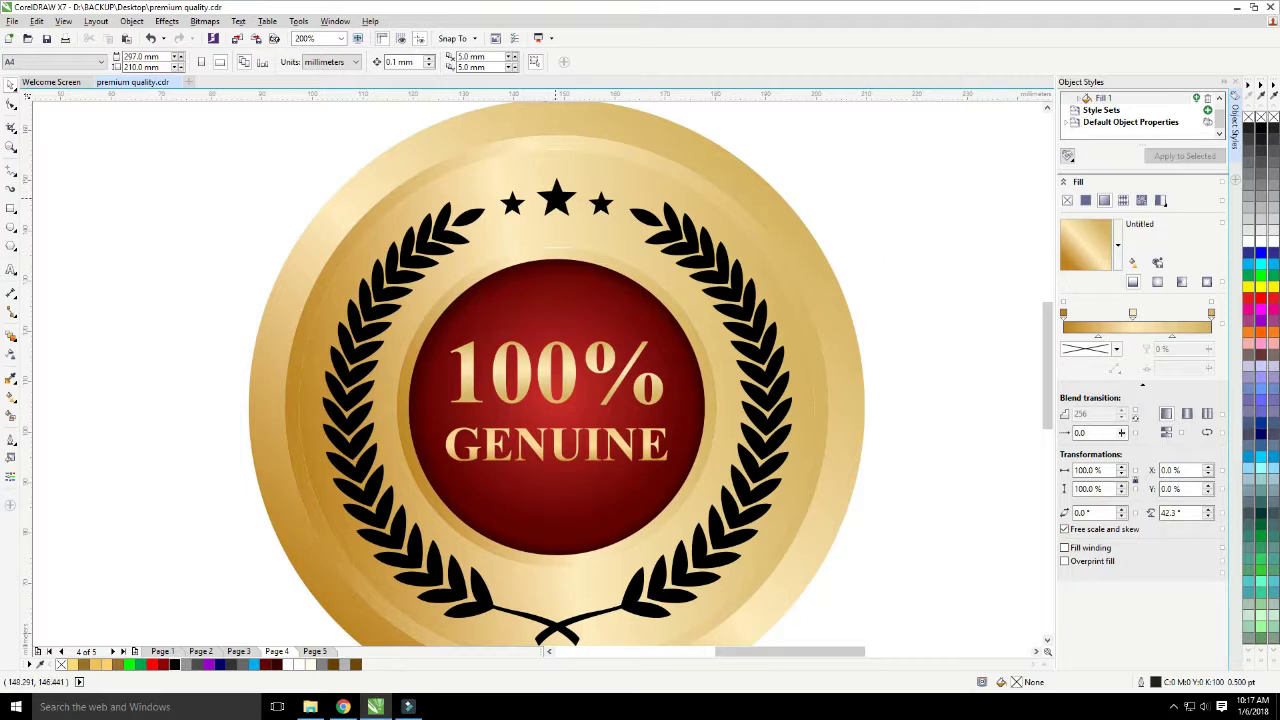
Give the "100% GENUINE" lettering a drop shadow about 1.3 mm below it with a feathering of 5.
left_click(507, 175)
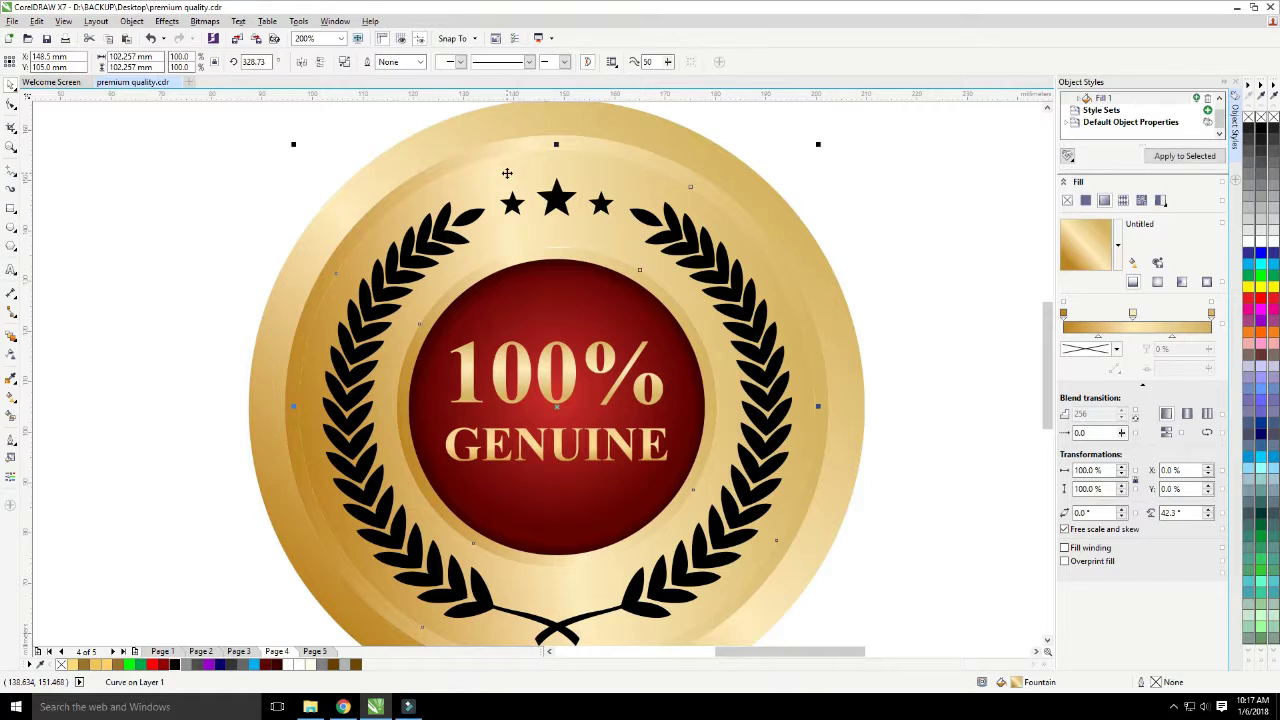
left_click(611, 352)
left_click(11, 335)
left_click(40, 331)
left_click_drag(557, 402, 546, 466)
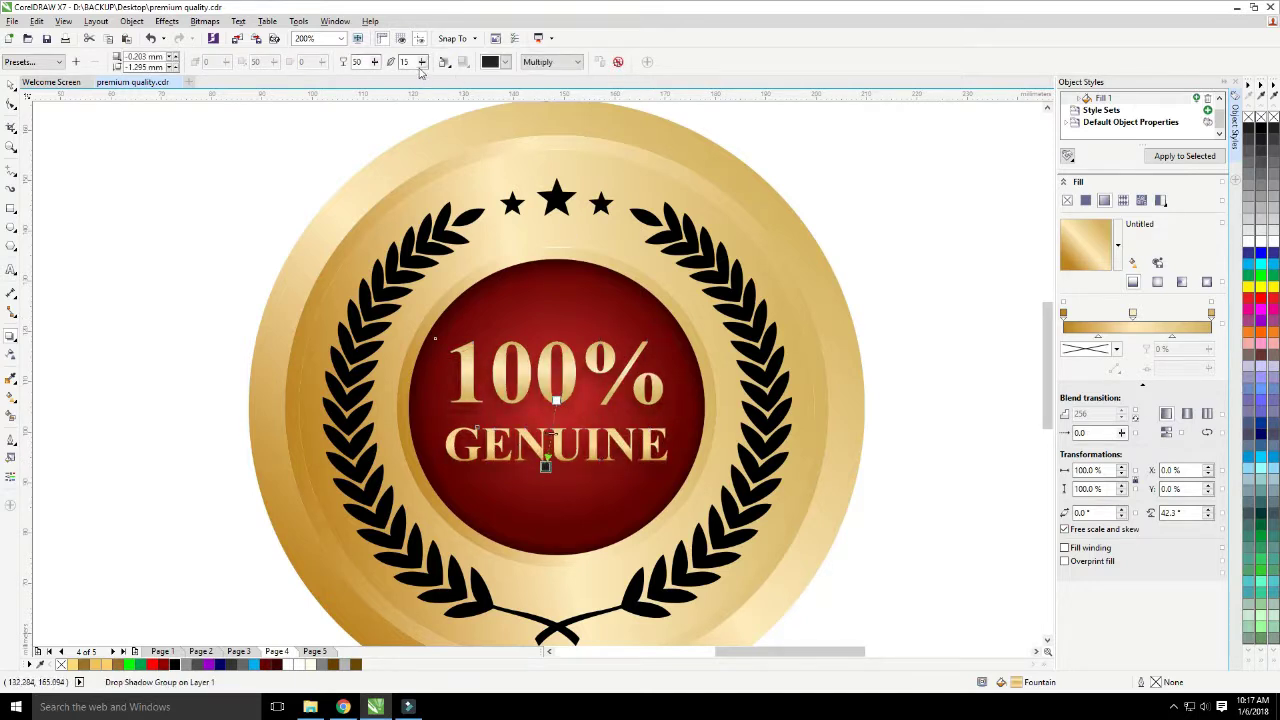
type("5")
left_click(11, 86)
left_click(98, 192)
scroll(344, 277, "down", 1)
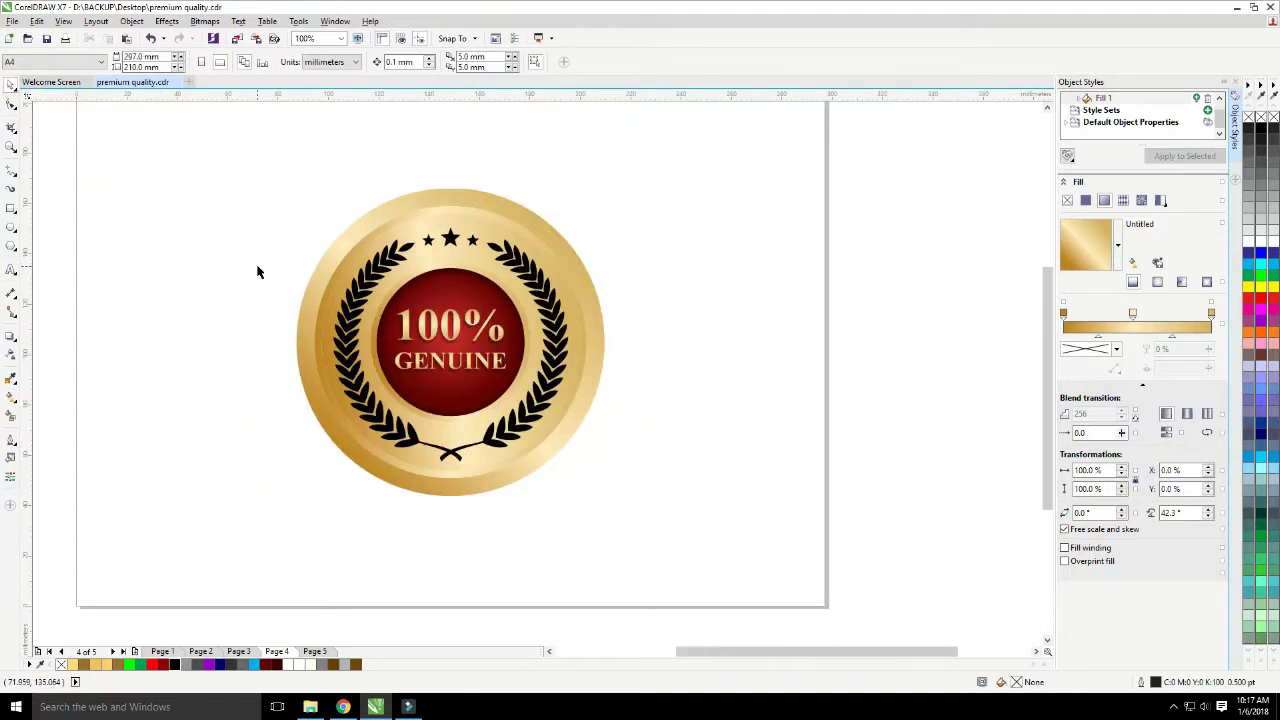
left_click(11, 209)
left_click(1258, 130)
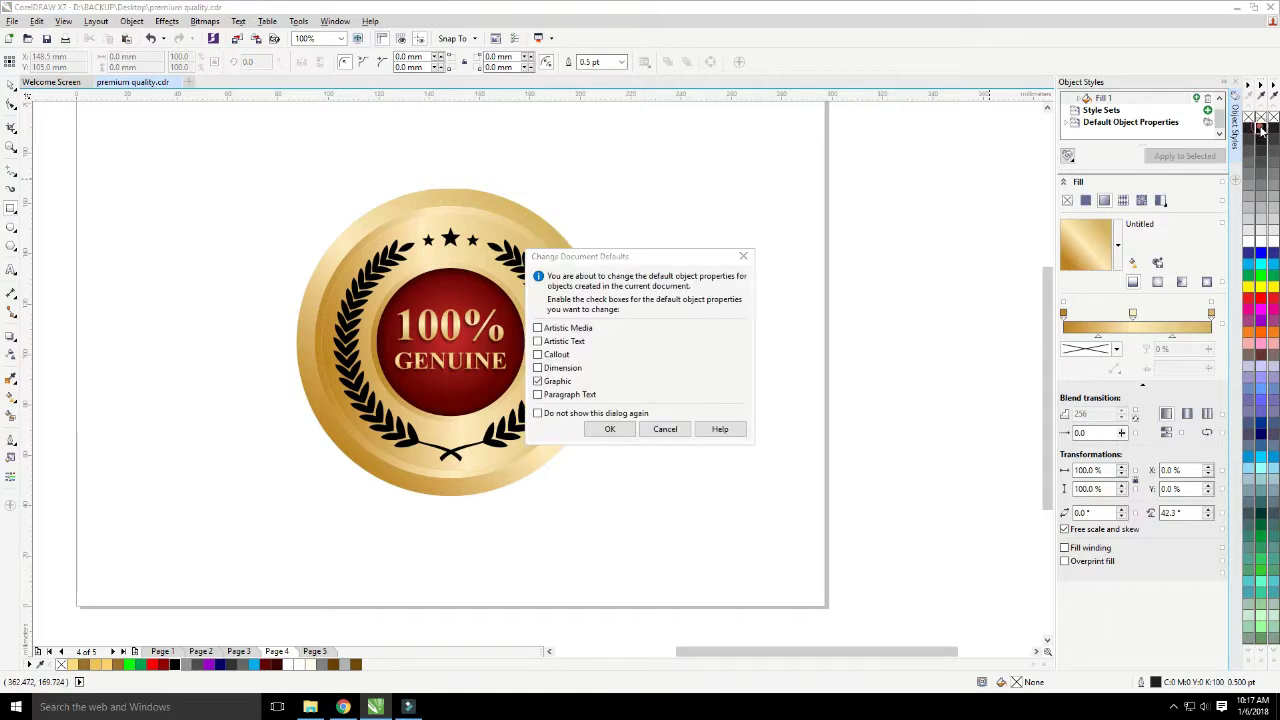
left_click(663, 428)
Add a page-sized rectangle behind the badge and fill it with black as the background.
double_click(12, 208)
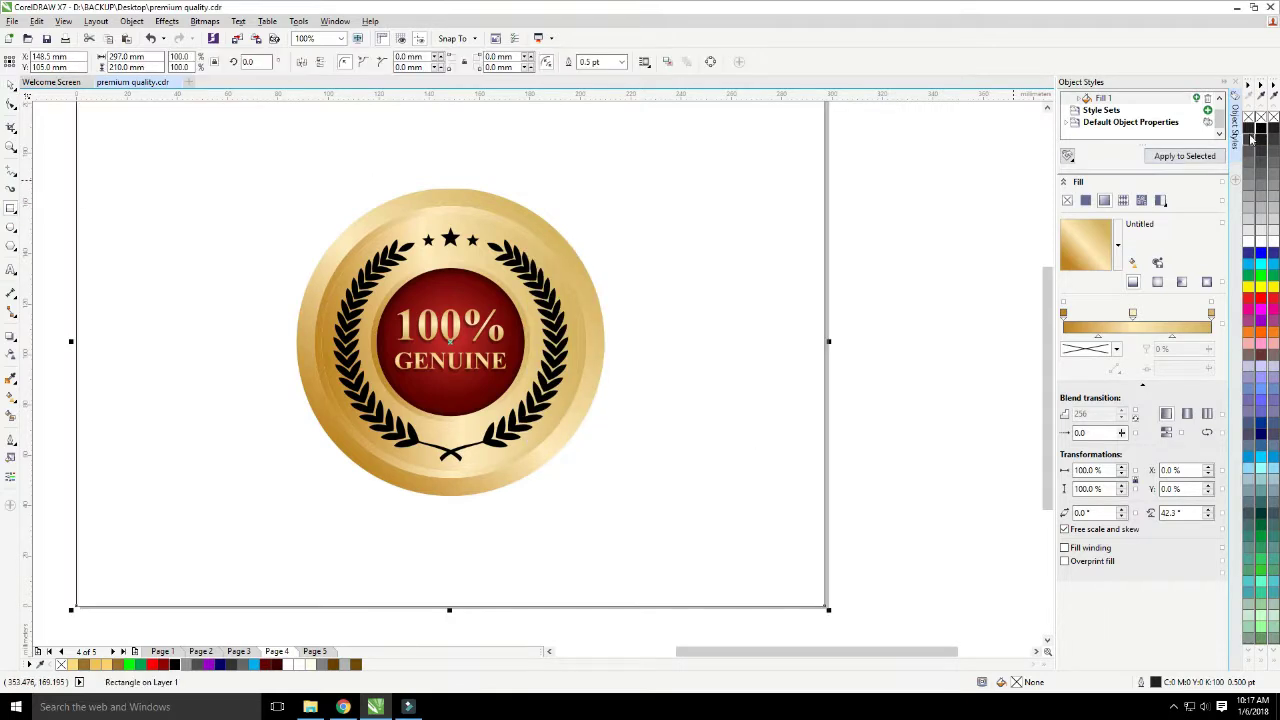
left_click(1260, 130)
left_click(890, 275)
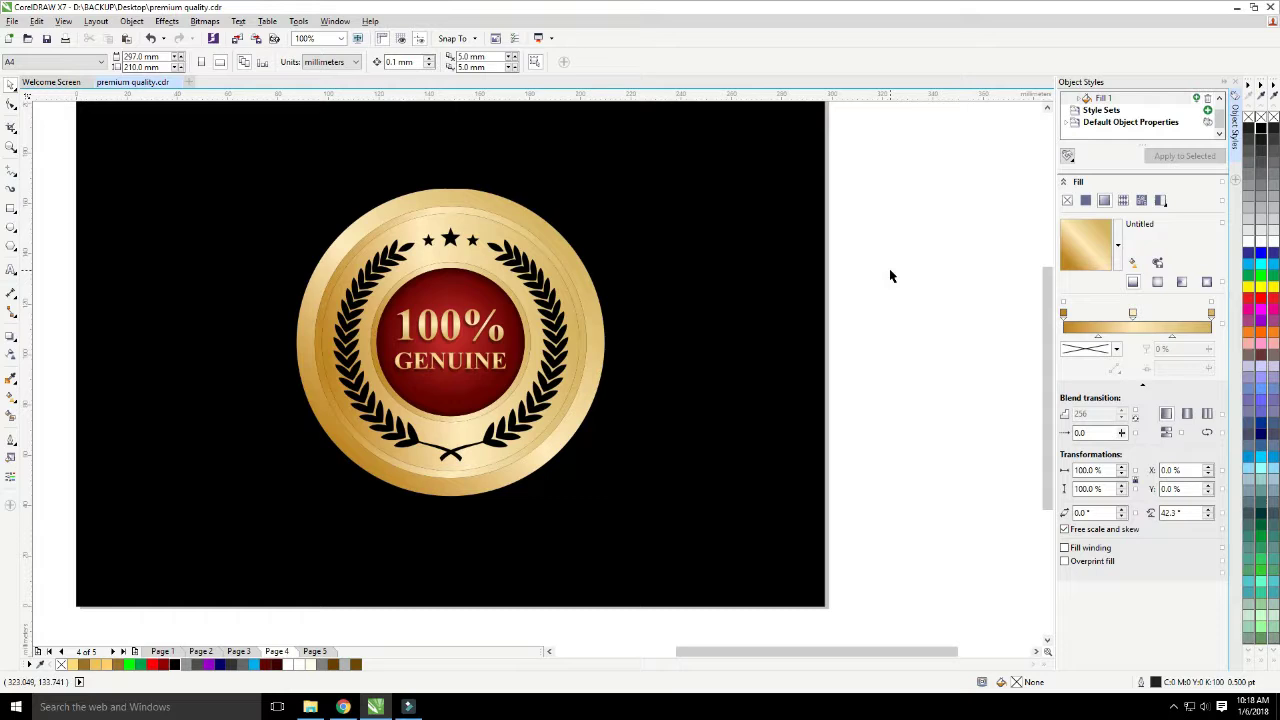
left_click_drag(726, 146, 166, 540)
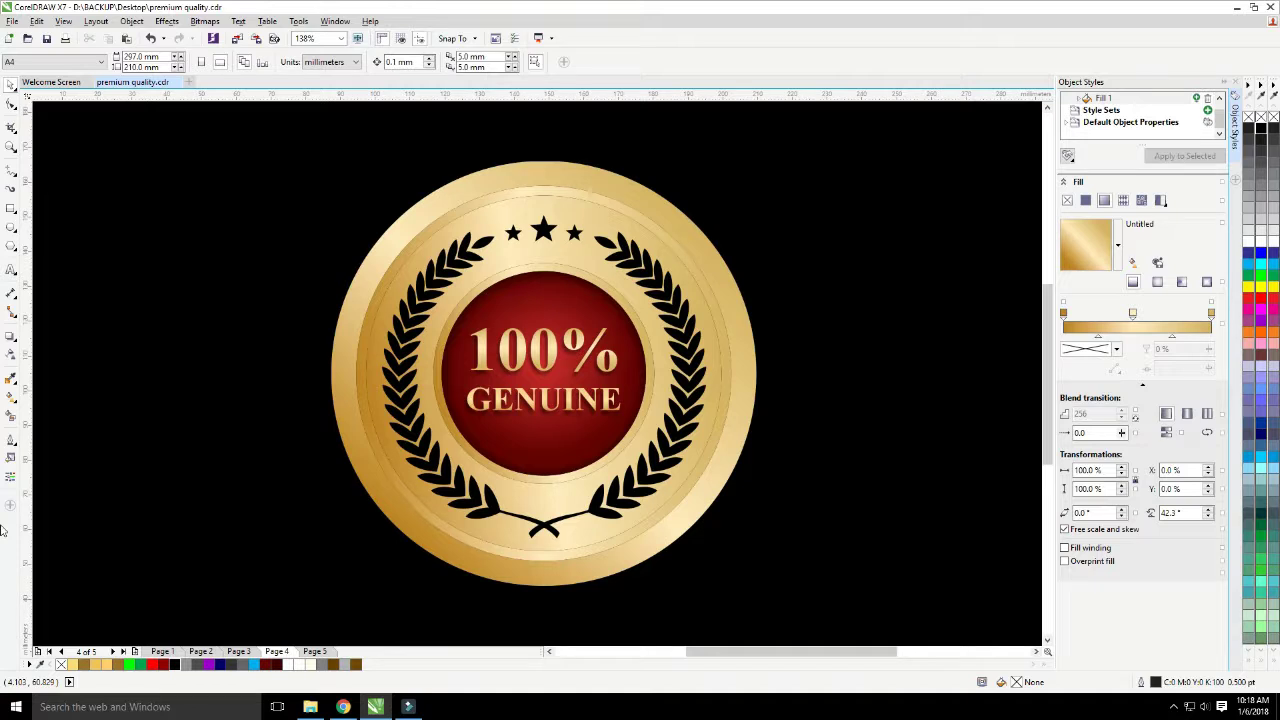